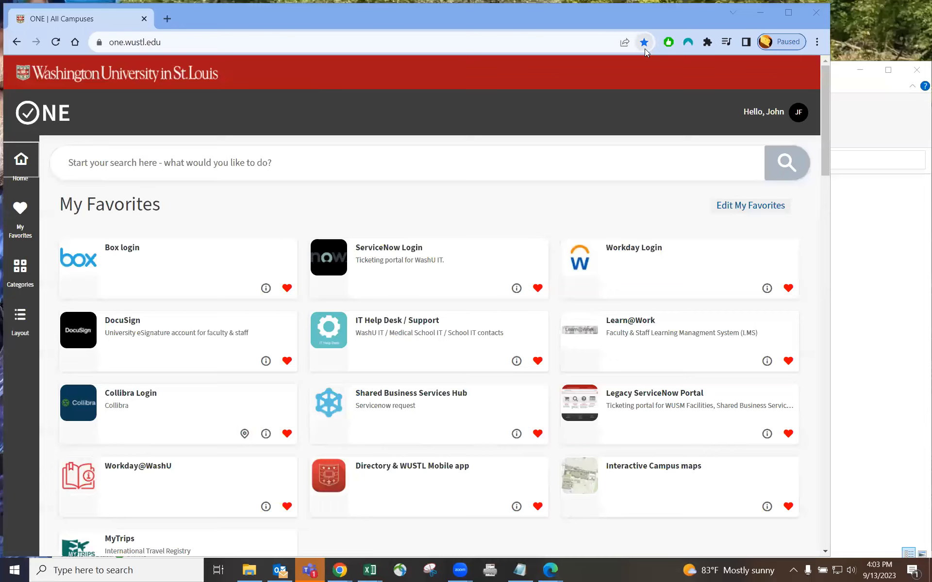
# Load the WashU ONE portal in a new tab and launch Workday from My Favorites
pyautogui.hotkey('ctrl', 't')
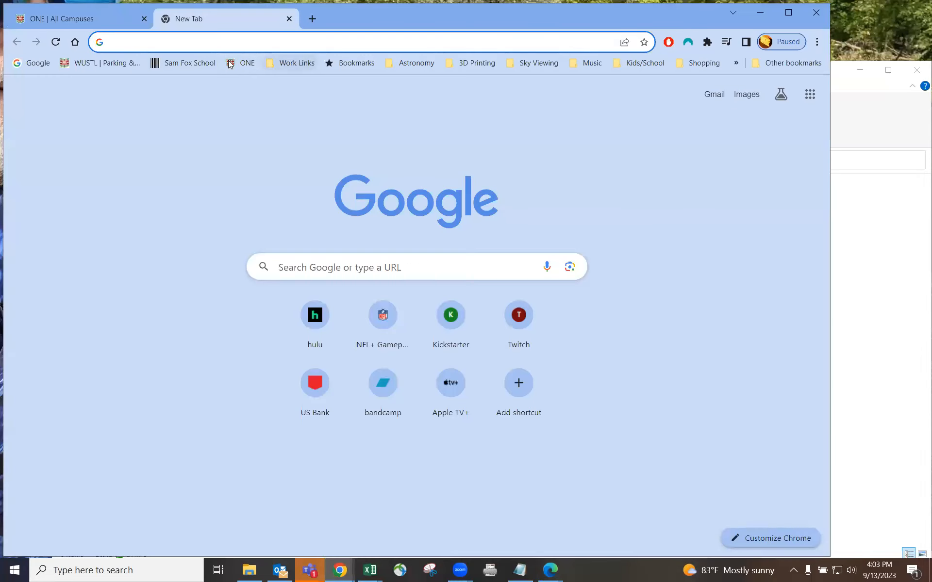
pyautogui.click(239, 64)
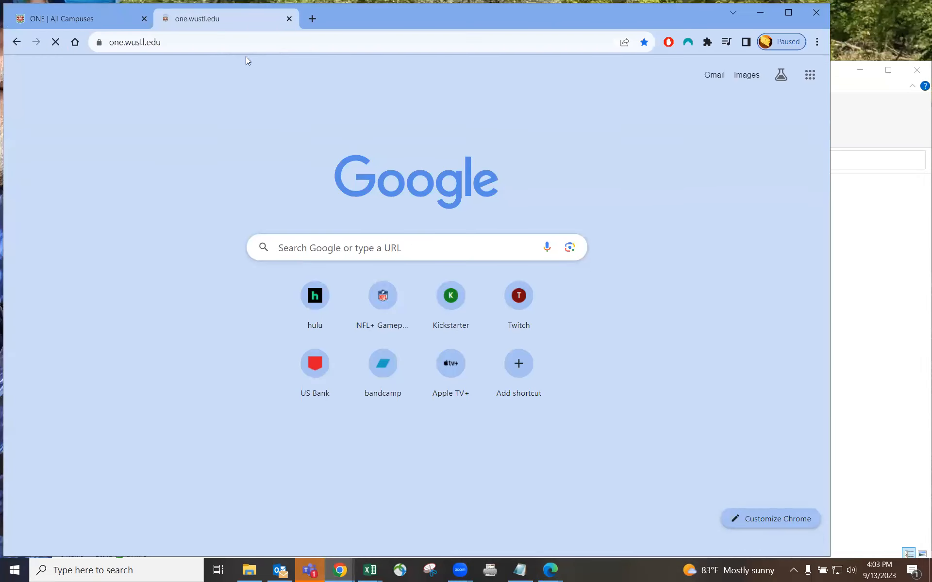
pyautogui.click(288, 18)
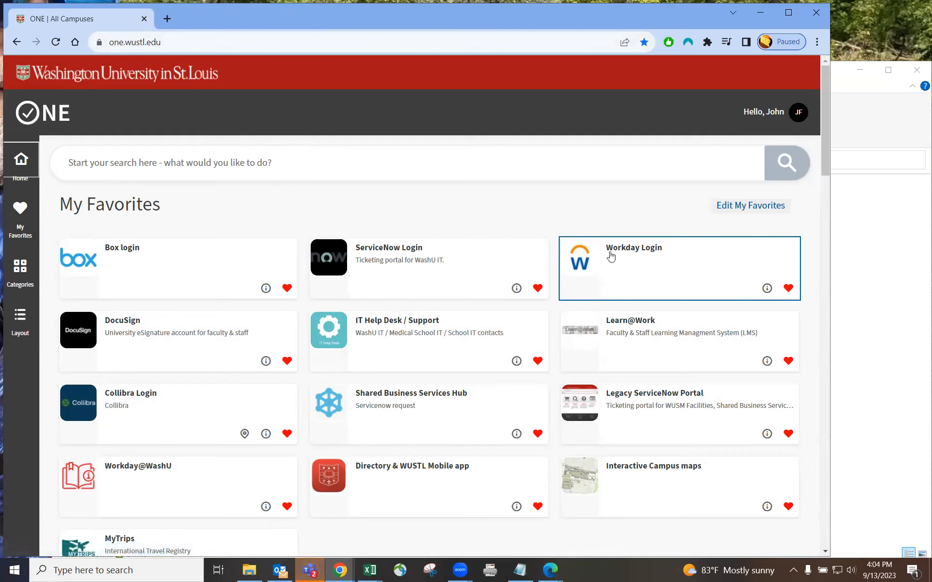
pyautogui.click(153, 161)
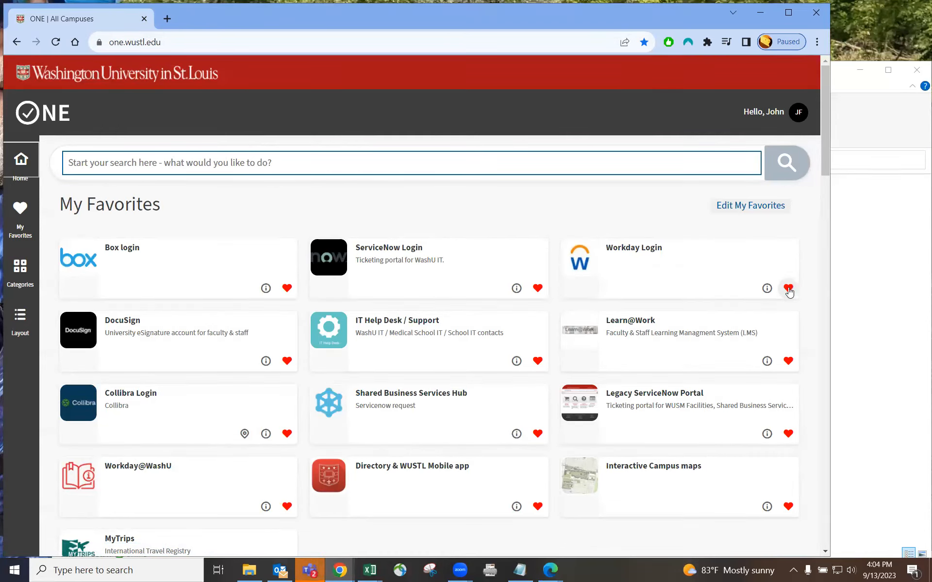
pyautogui.click(631, 259)
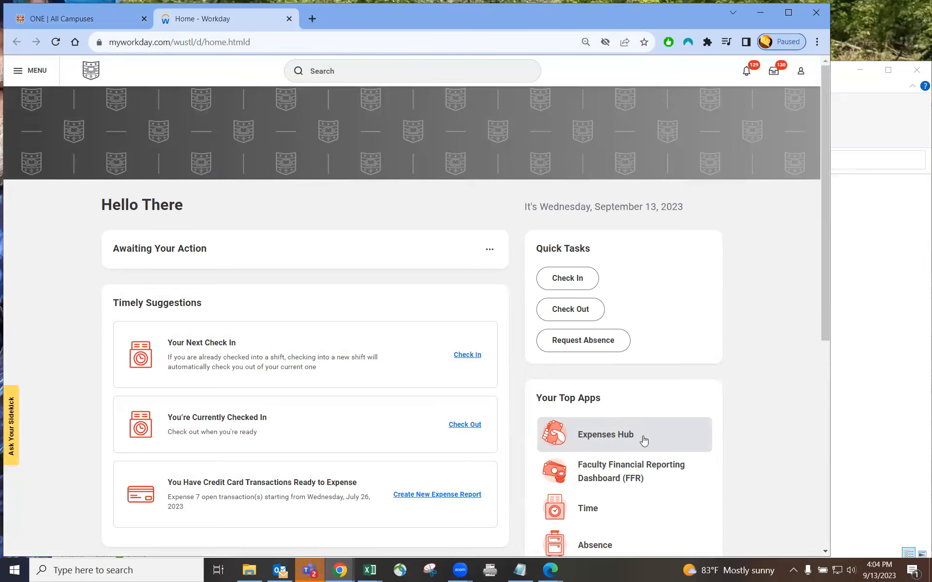
# Look over the Workday home page, then bring up the MENU Apps panel
pyautogui.scroll(-2, 697, 416)
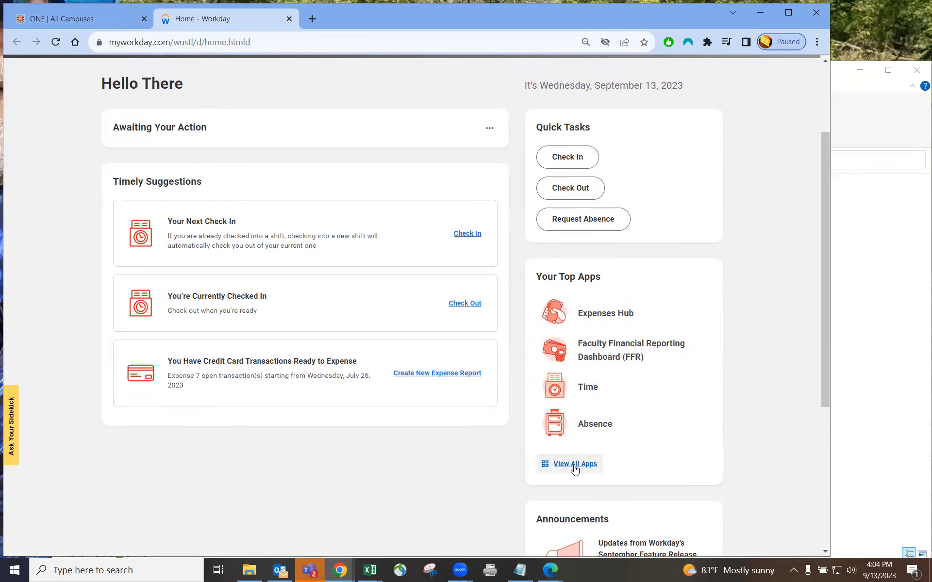
pyautogui.scroll(2, 203, 238)
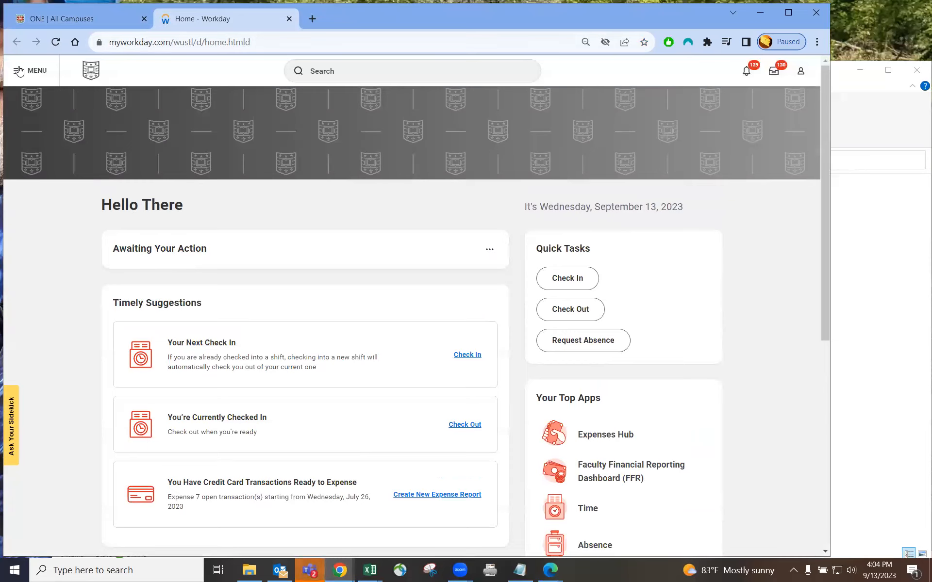
pyautogui.click(19, 70)
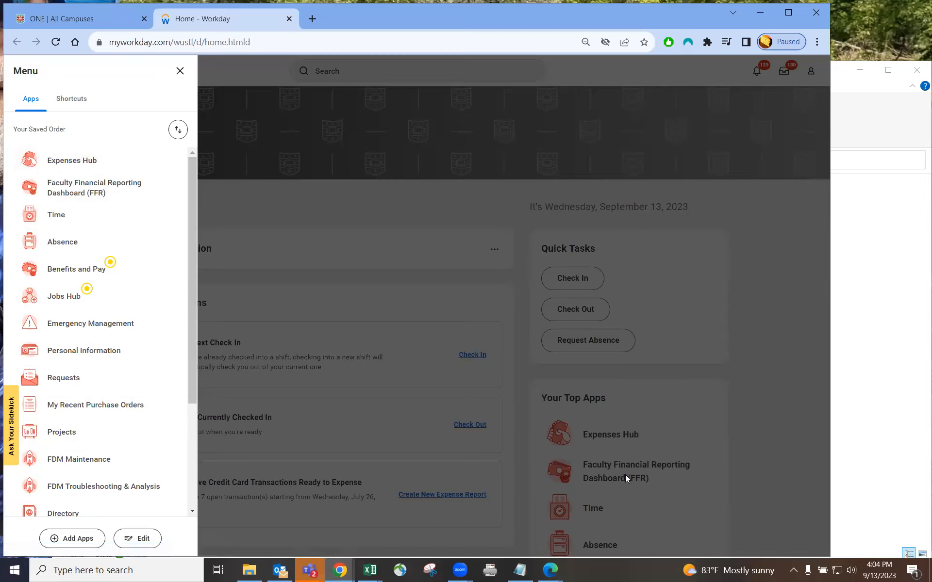
# Reorder the saved apps so Expenses Hub stays first, save, and close the menu
pyautogui.click(137, 541)
pyautogui.moveTo(29, 140); pyautogui.dragTo(22, 324)
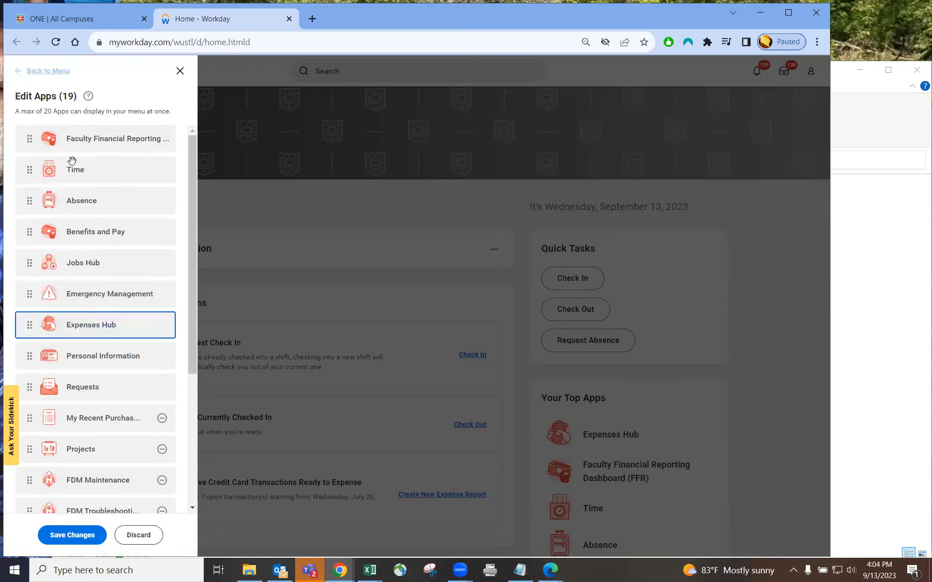
pyautogui.moveTo(29, 325); pyautogui.dragTo(30, 139)
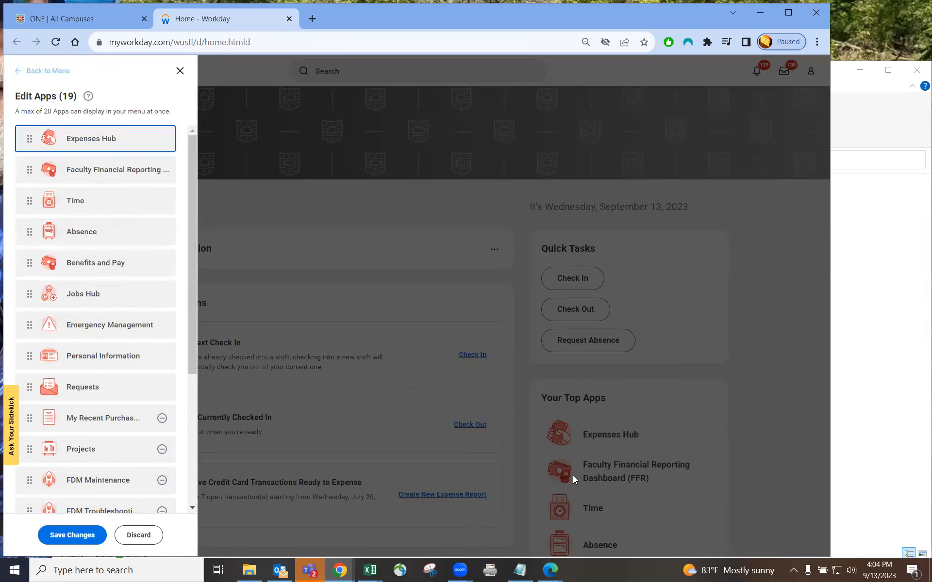
pyautogui.click(70, 537)
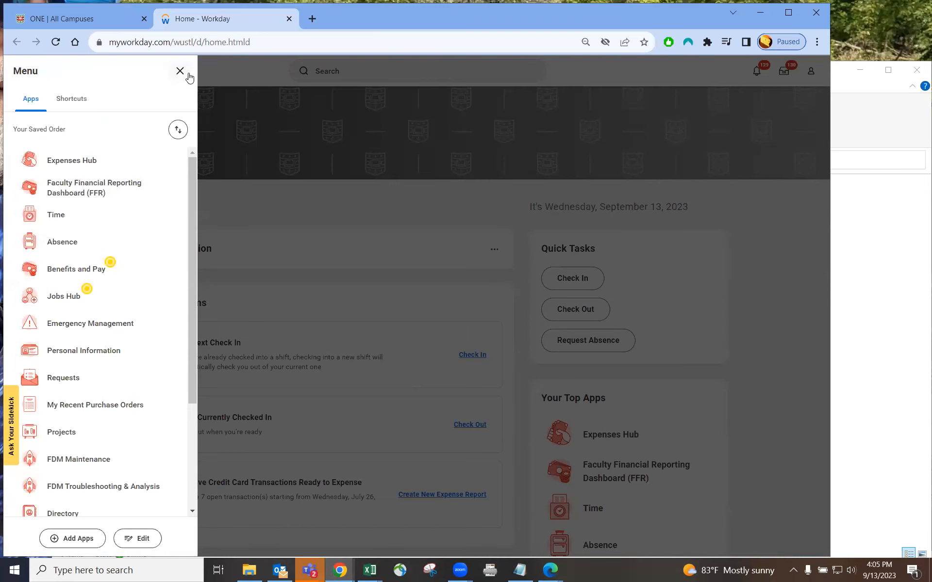
pyautogui.click(180, 71)
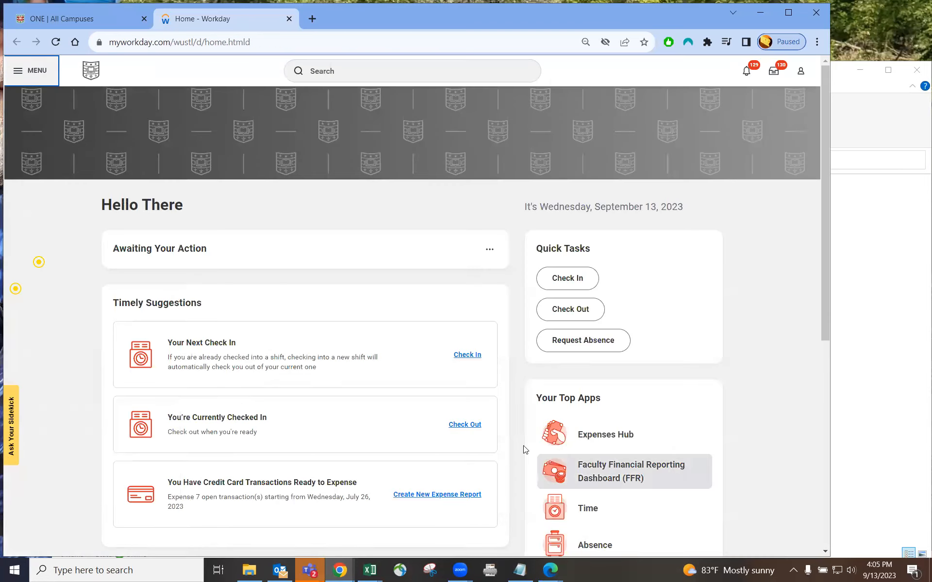
# Go to the Expenses Hub and choose Create Expense Report
pyautogui.click(612, 434)
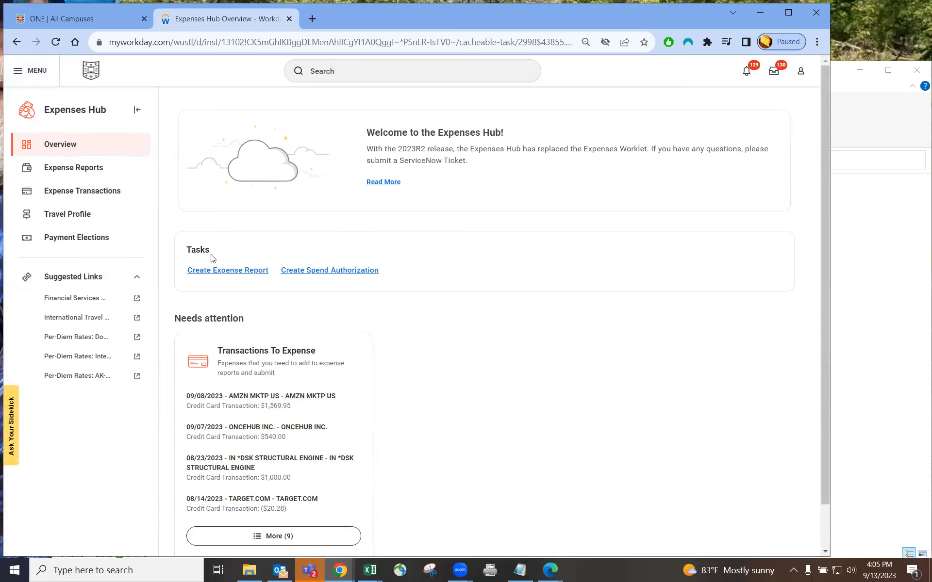
pyautogui.click(232, 273)
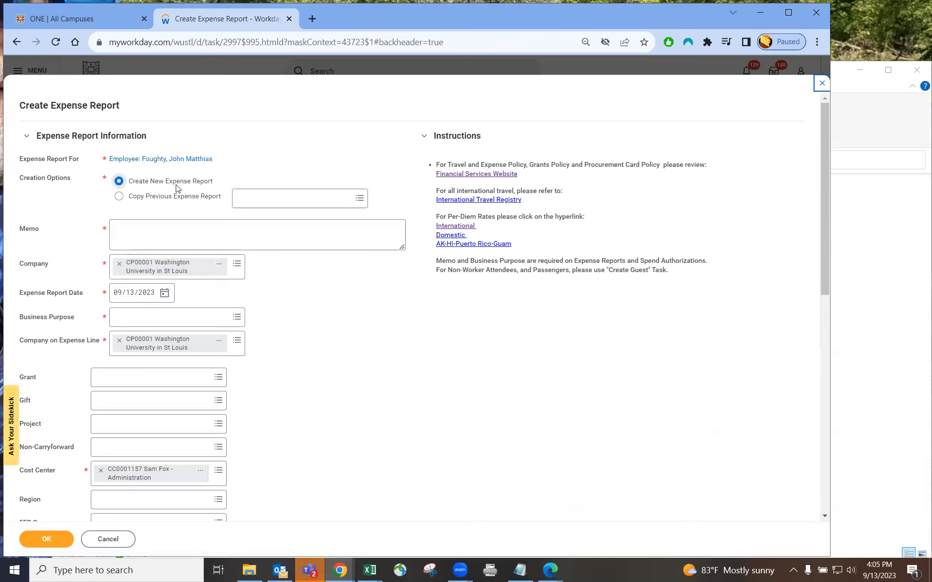
# Create the report with memo 'test social meal' and business purpose Non-Travel Expenses
pyautogui.click(122, 229)
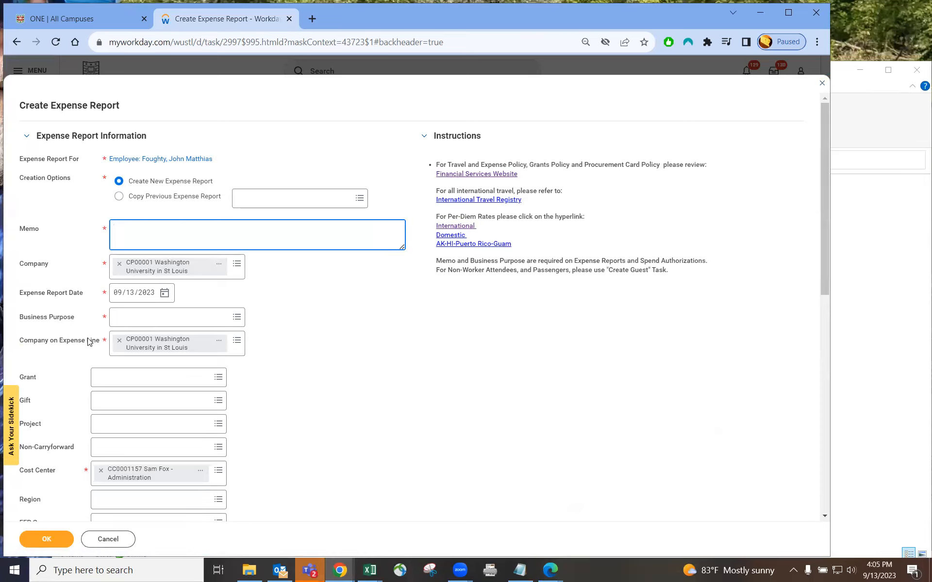
pyautogui.click(122, 318)
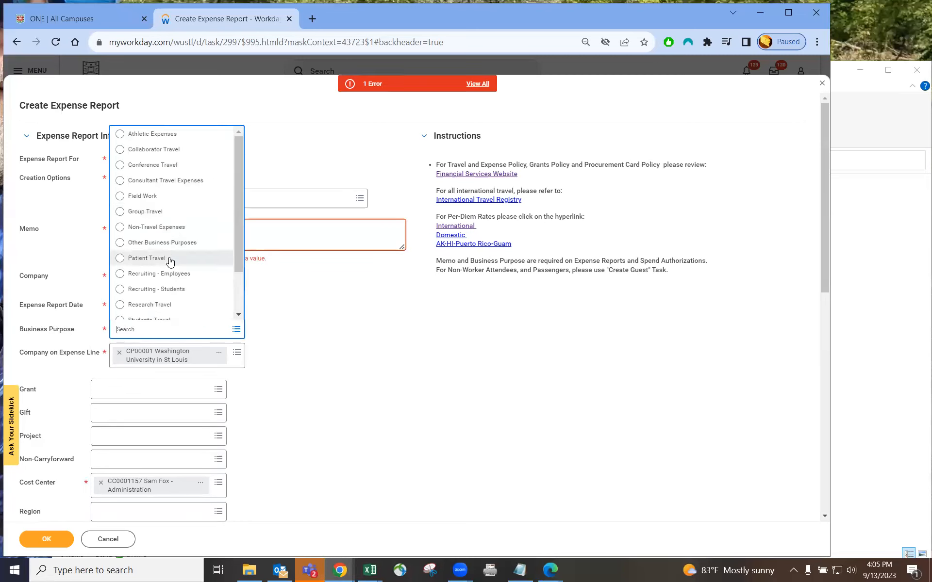
pyautogui.click(168, 228)
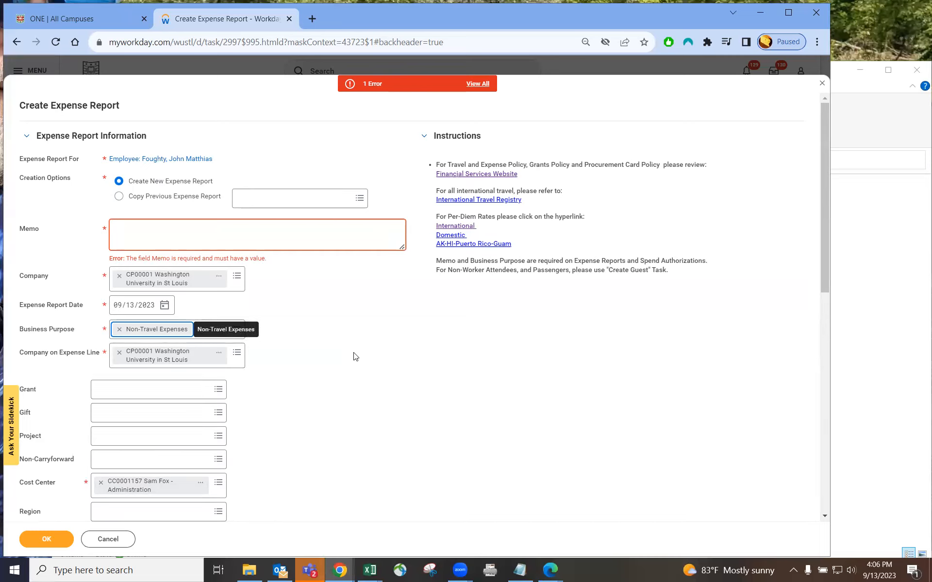
pyautogui.click(404, 244)
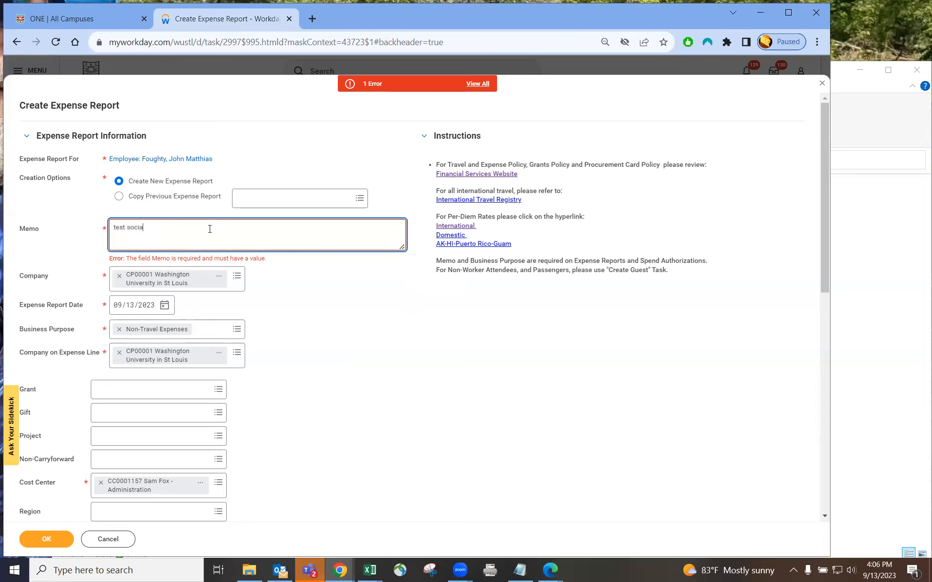
pyautogui.press('BackSpace')
pyautogui.press('BackSpace')
pyautogui.write('meal')
pyautogui.click(302, 350)
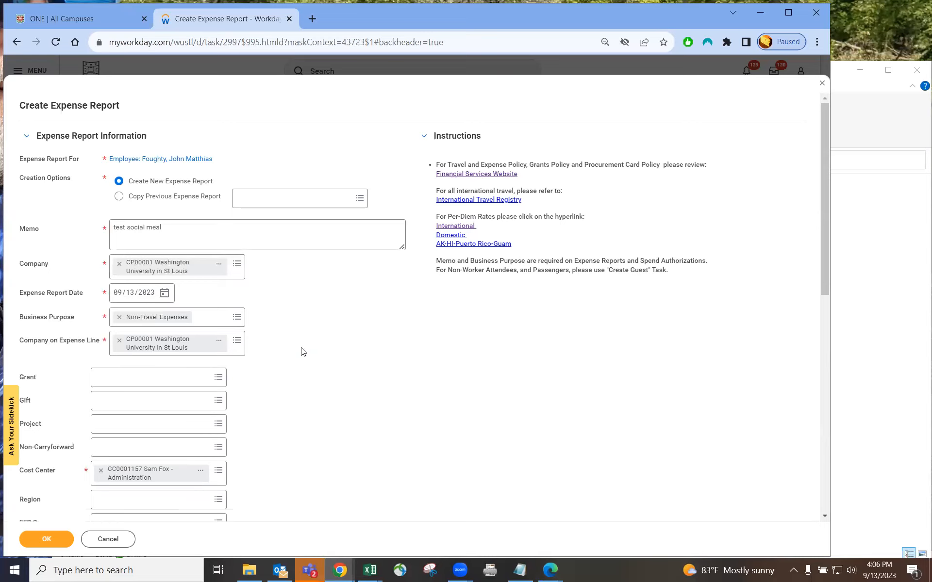
pyautogui.scroll(-1, 169, 405)
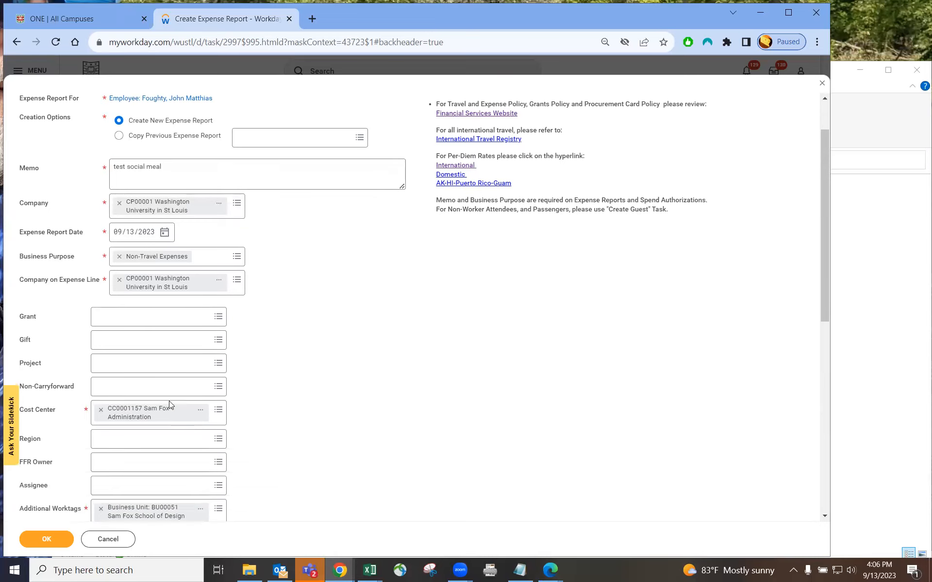
pyautogui.click(42, 543)
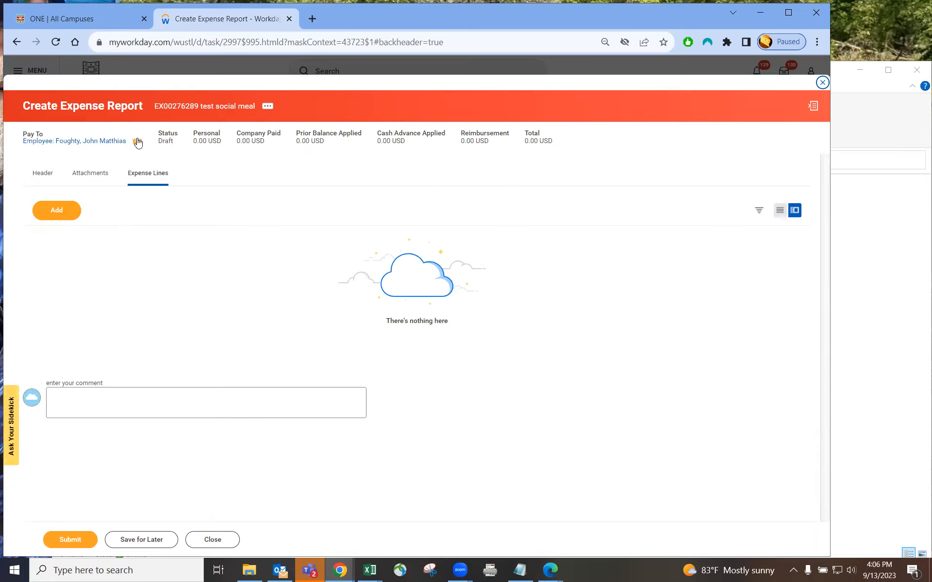
# Add one blank New Expense line on the Expense Lines tab
pyautogui.moveTo(96, 103); pyautogui.dragTo(145, 110)
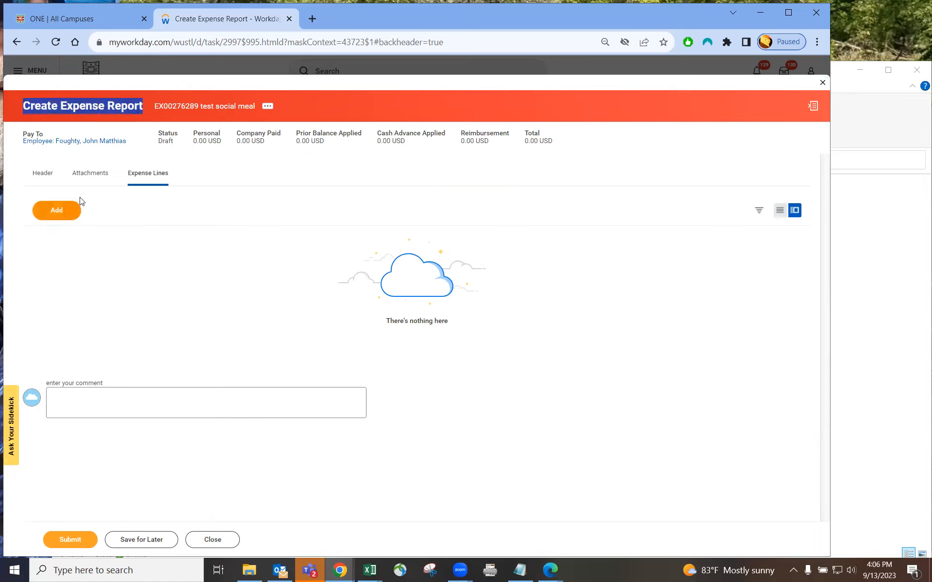
pyautogui.click(53, 211)
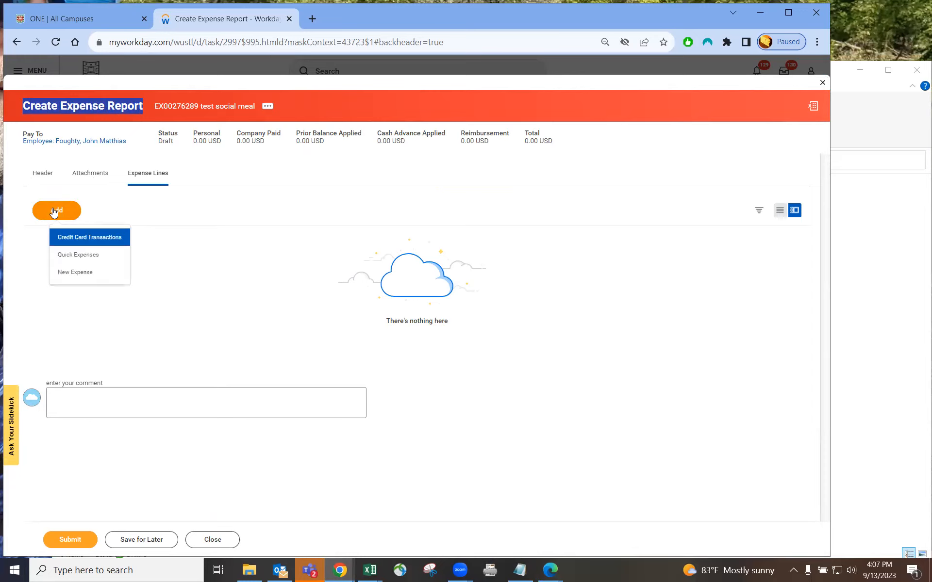
pyautogui.click(73, 273)
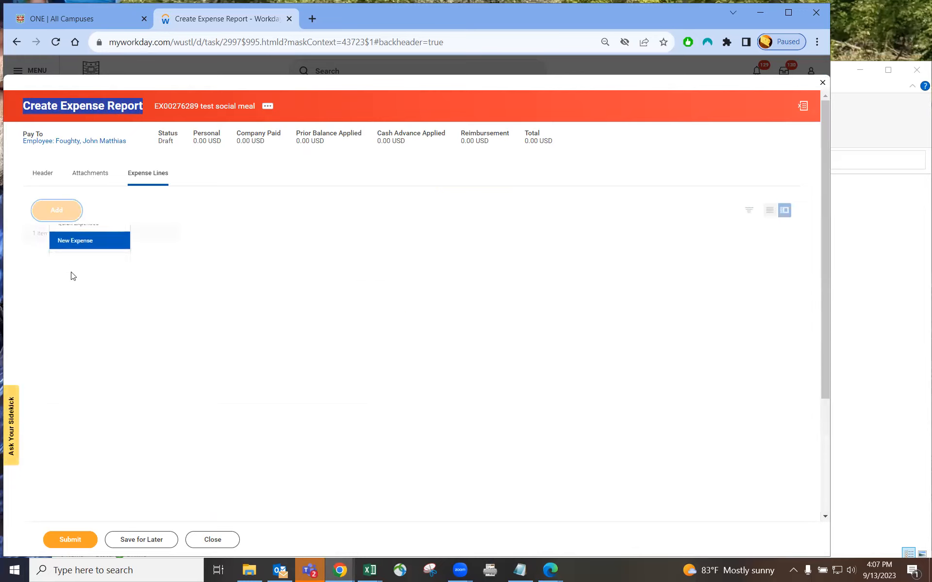
pyautogui.click(57, 212)
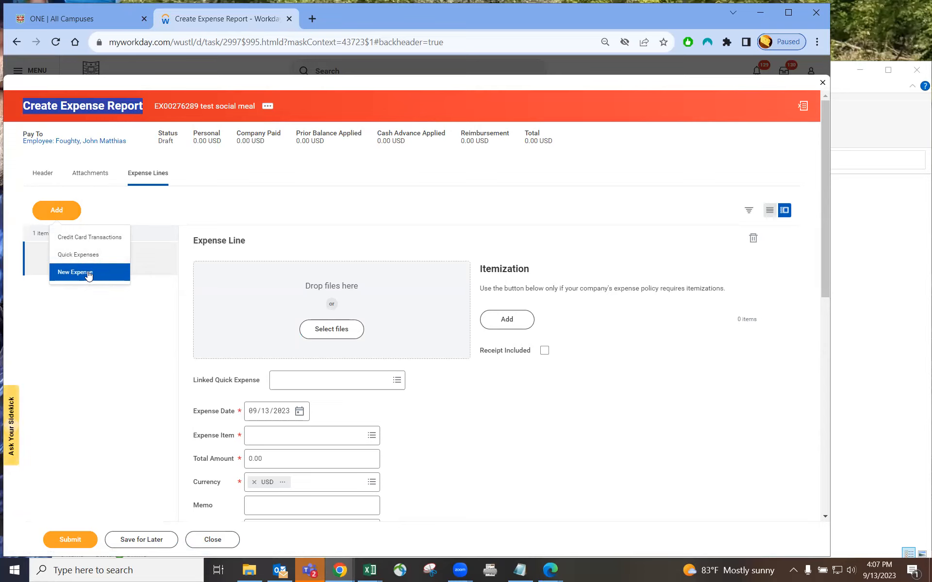
pyautogui.click(88, 307)
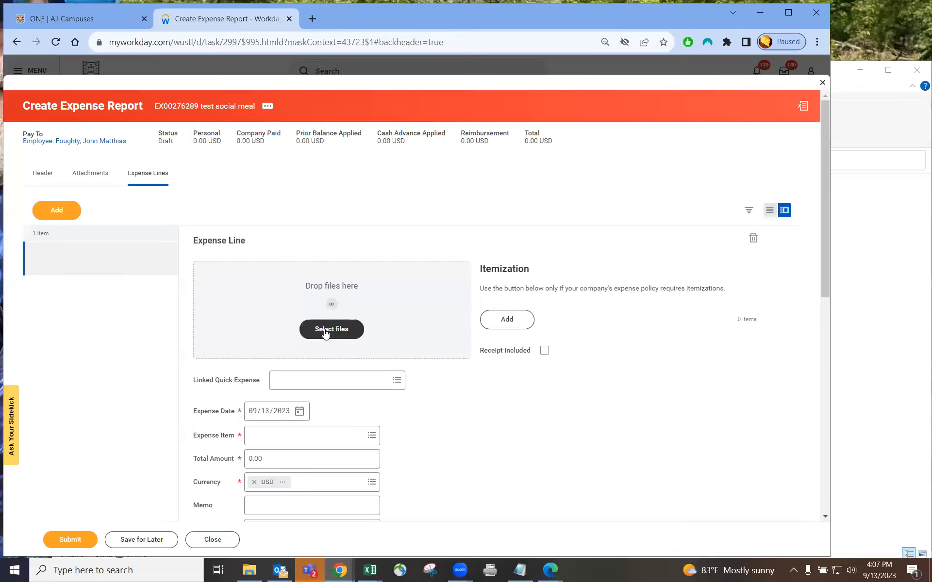
pyautogui.scroll(-2, 422, 327)
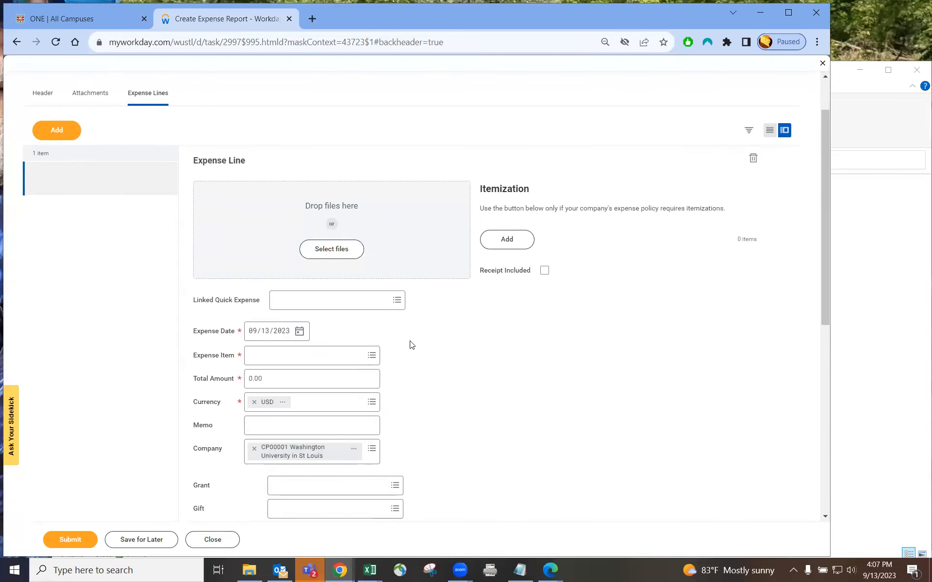
# Attach edera proposal 4.3.23 from the Sample receipts folder to the expense line
pyautogui.click(328, 247)
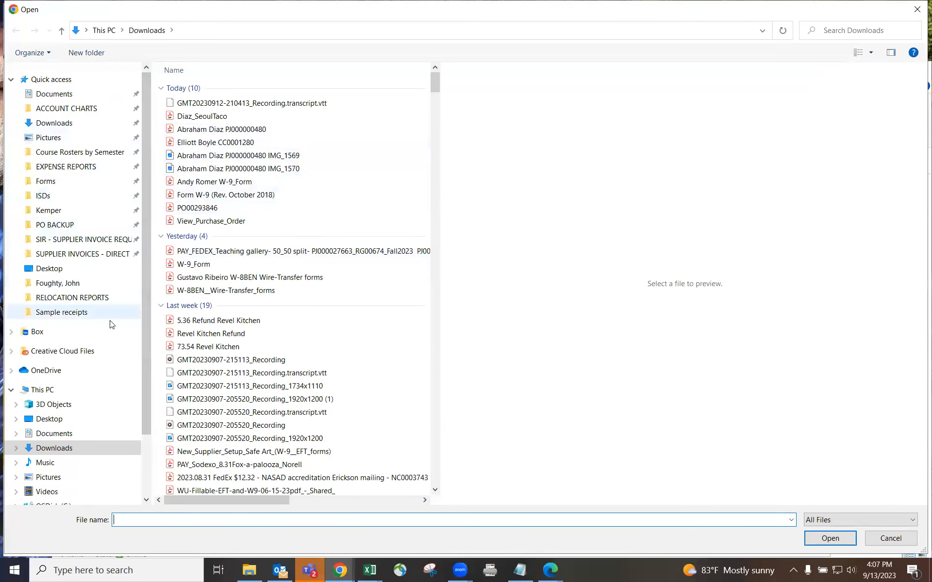
pyautogui.click(58, 314)
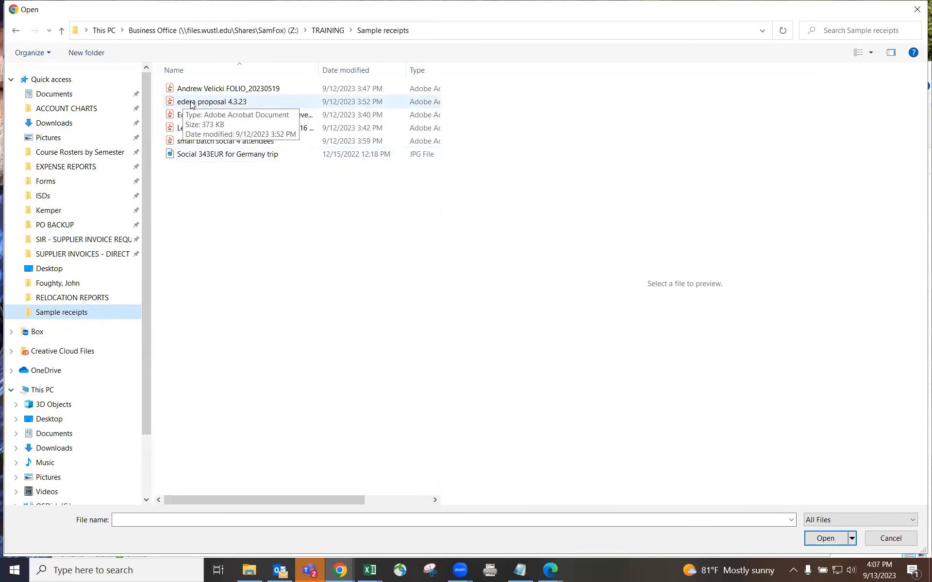
pyautogui.click(216, 104)
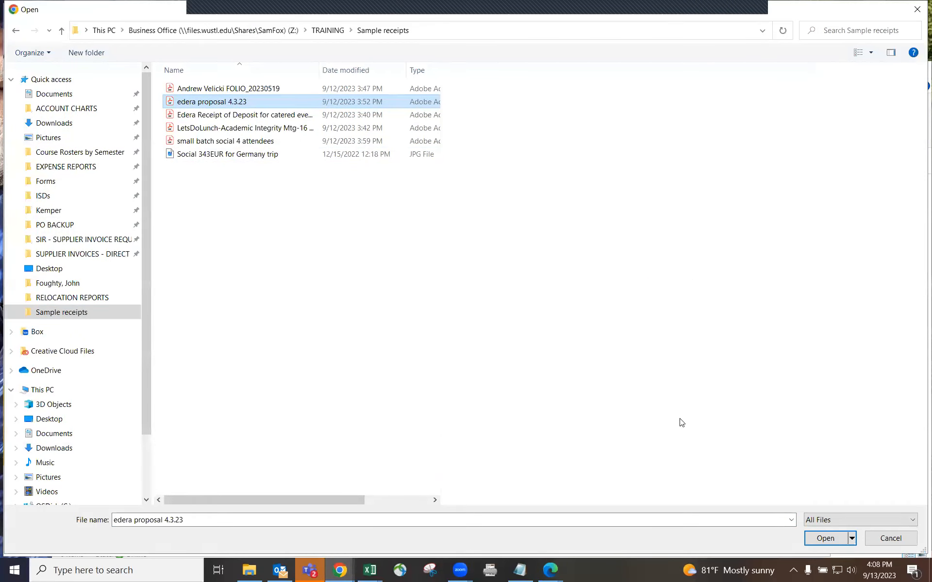
pyautogui.click(832, 534)
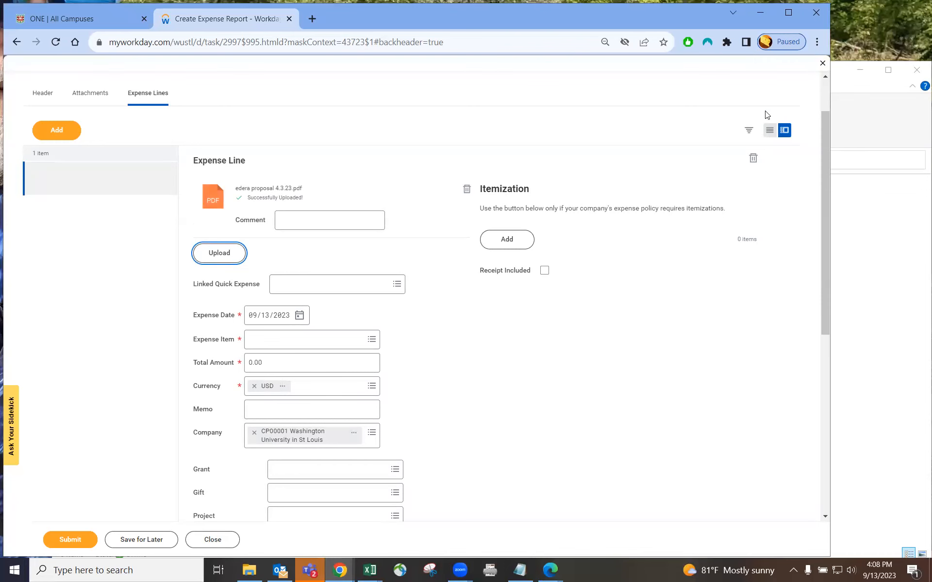
# Arrange the Sample receipts window and preview edera proposal 4.3.23 in a widened Preview pane
pyautogui.click(845, 90)
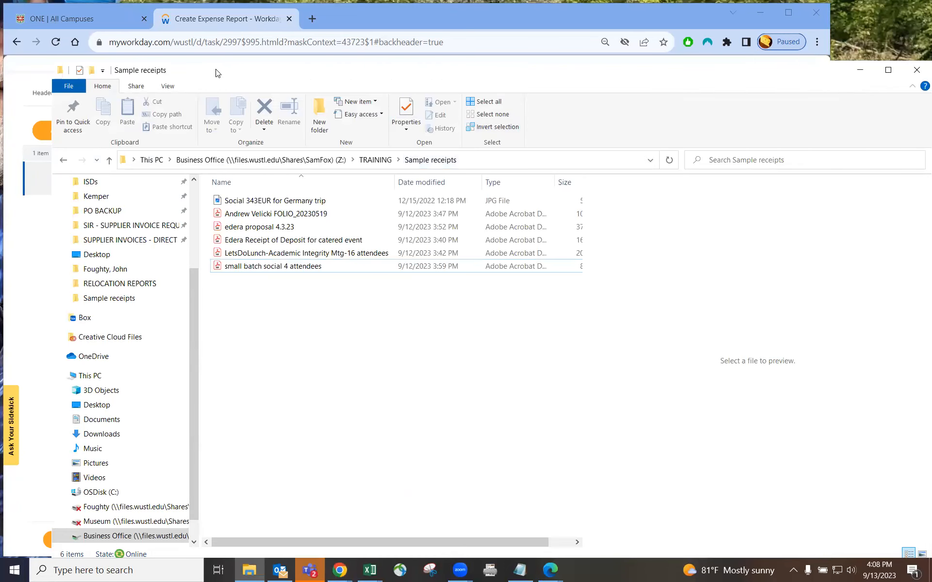
pyautogui.moveTo(217, 71); pyautogui.dragTo(607, 85)
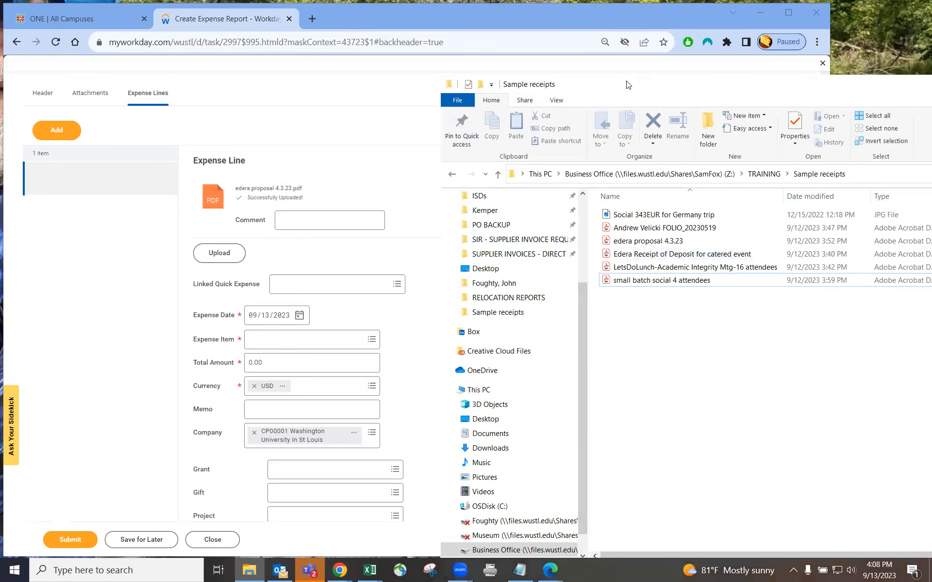
pyautogui.moveTo(628, 85); pyautogui.dragTo(308, 58)
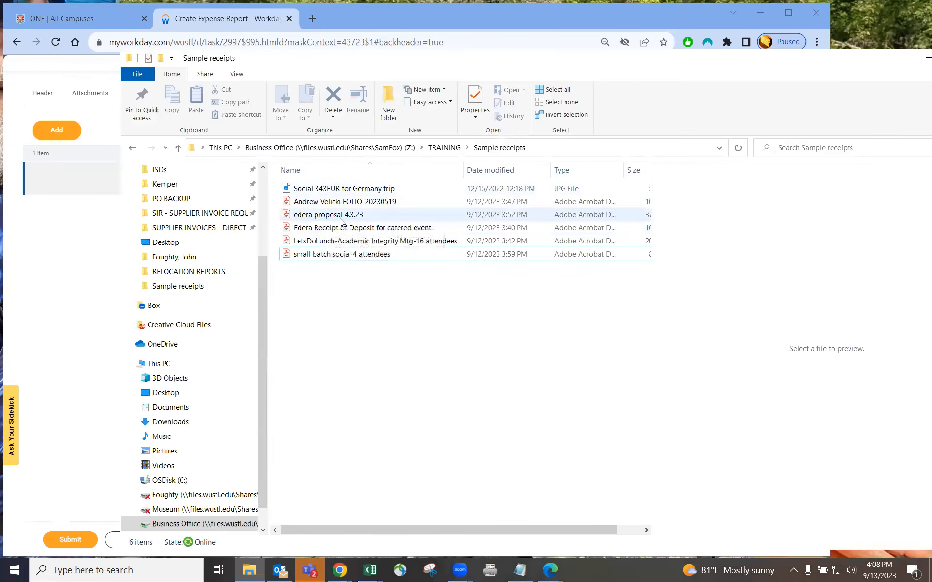
pyautogui.click(337, 219)
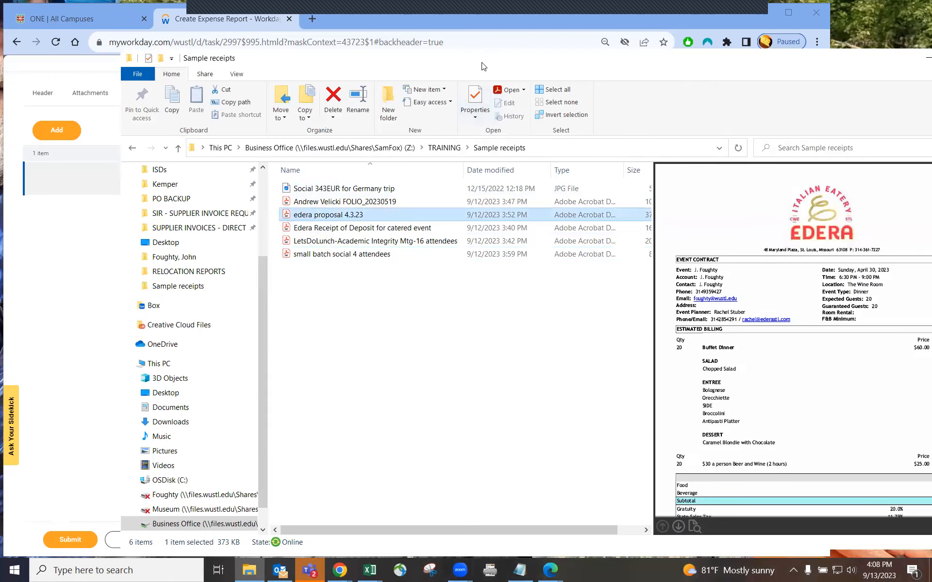
pyautogui.moveTo(482, 66); pyautogui.dragTo(389, 59)
pyautogui.moveTo(559, 280); pyautogui.dragTo(390, 281)
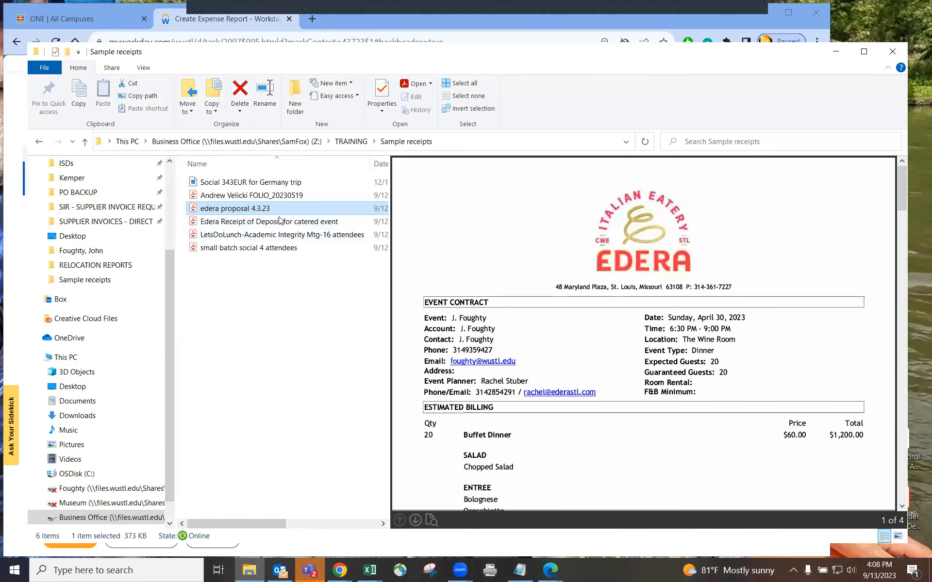
# Scroll through the proposal PDF reviewing food, beverage and the $2,240.43 grand total
pyautogui.scroll(-5, 725, 289)
pyautogui.scroll(5, 723, 286)
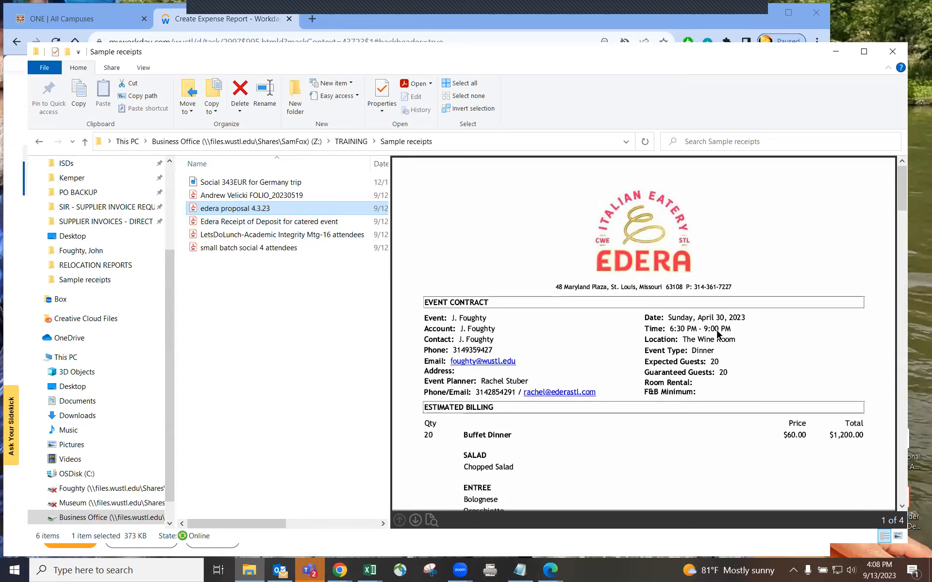
pyautogui.scroll(-3, 616, 398)
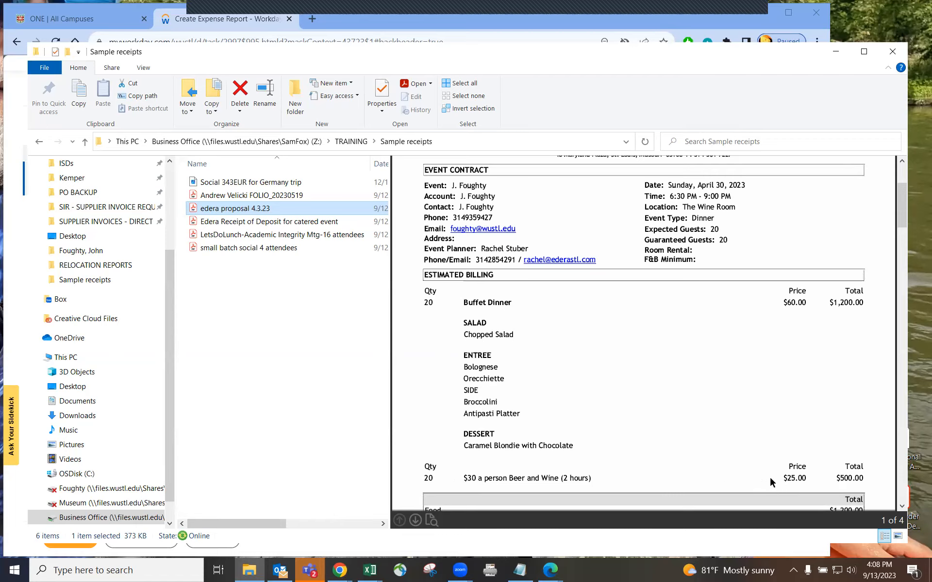
pyautogui.scroll(-5, 707, 449)
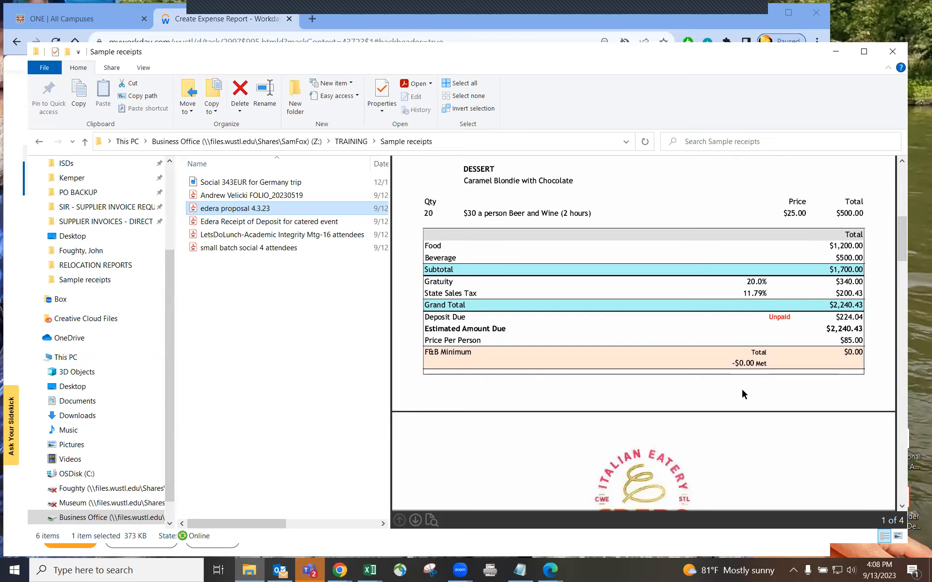
pyautogui.scroll(-3, 794, 398)
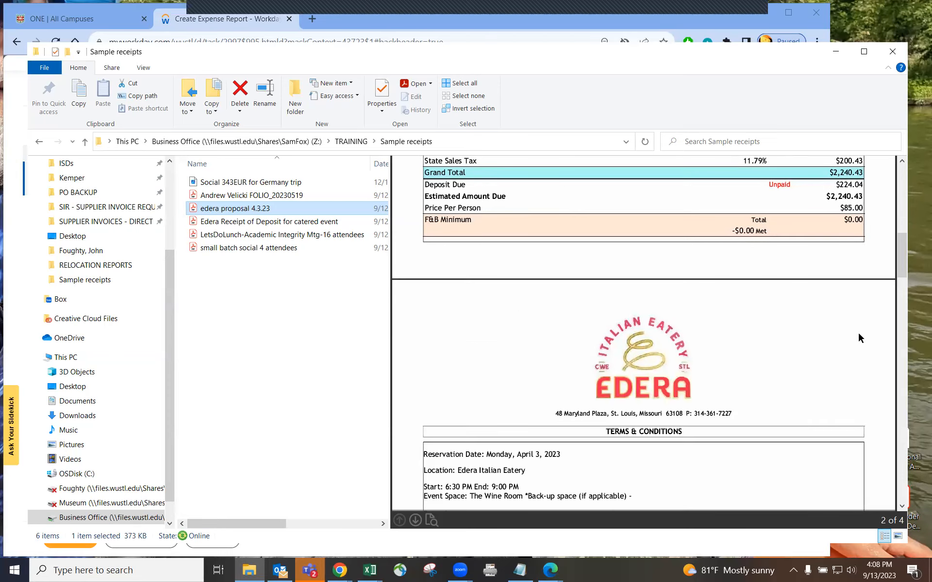
pyautogui.moveTo(902, 253); pyautogui.dragTo(904, 227)
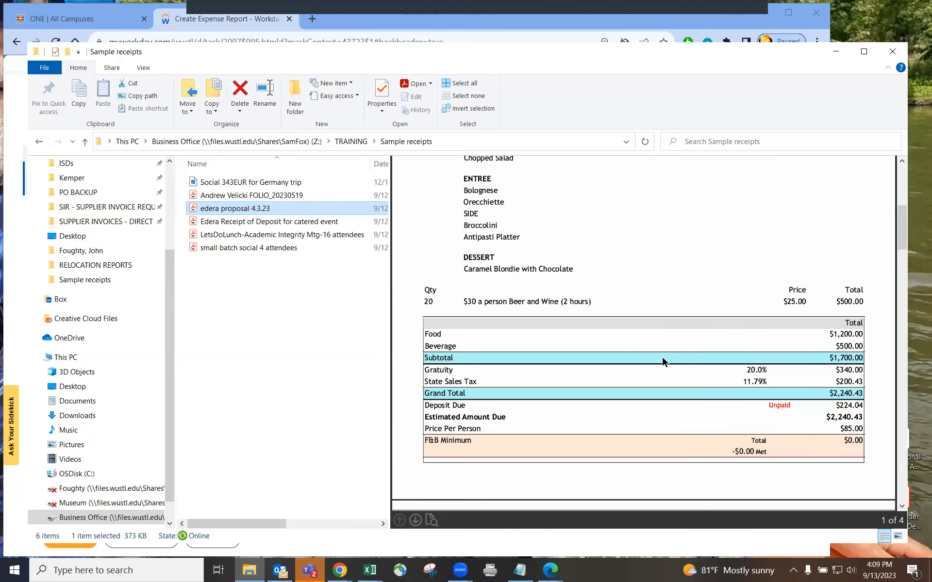
pyautogui.scroll(-3, 751, 350)
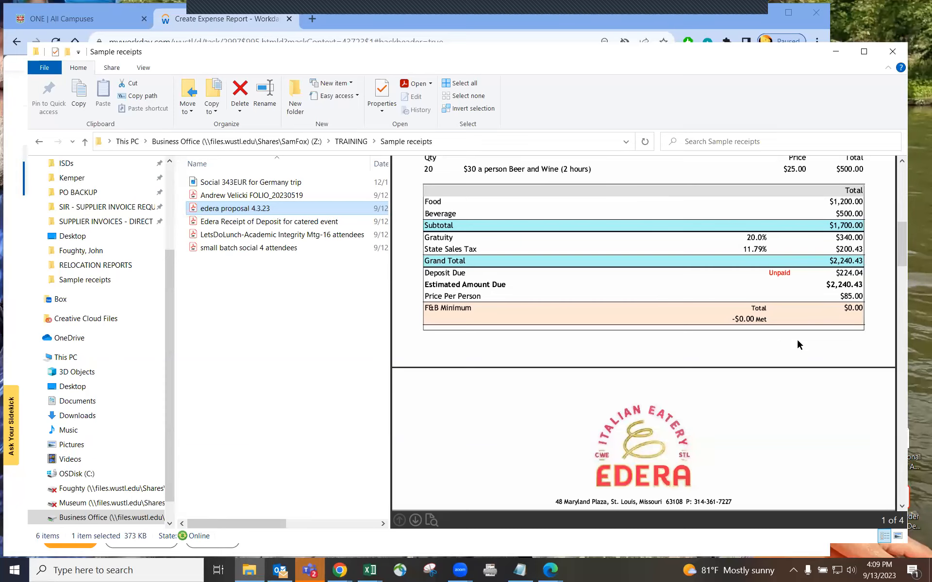
pyautogui.scroll(-6, 797, 341)
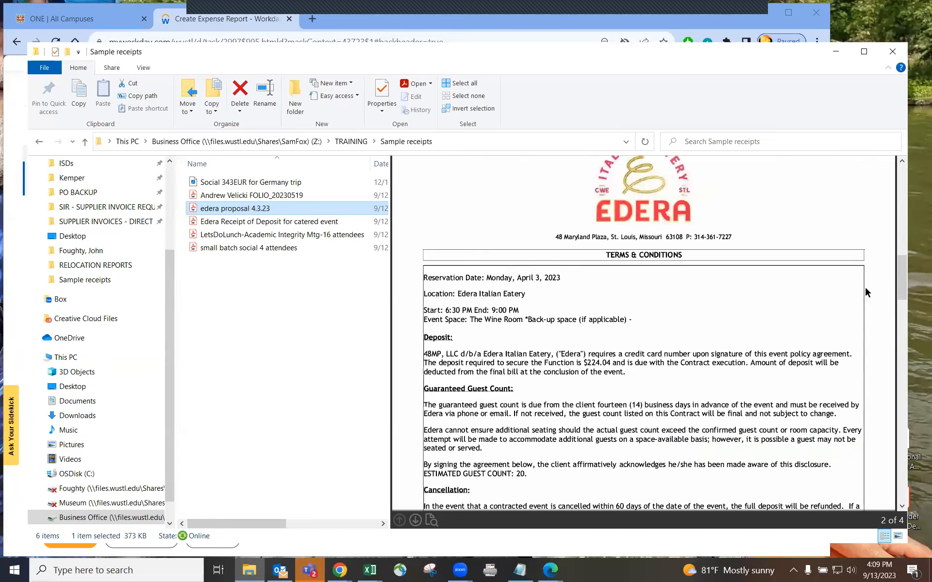
pyautogui.moveTo(902, 268)
pyautogui.mouseDown()
pyautogui.moveTo(894, 438)
pyautogui.moveTo(874, 179)
pyautogui.mouseUp()
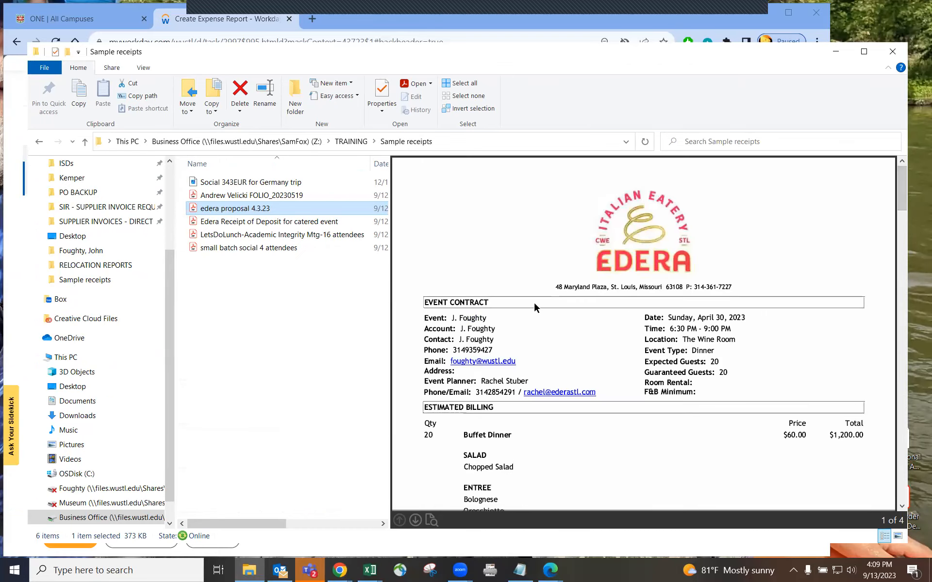
pyautogui.scroll(-3, 756, 332)
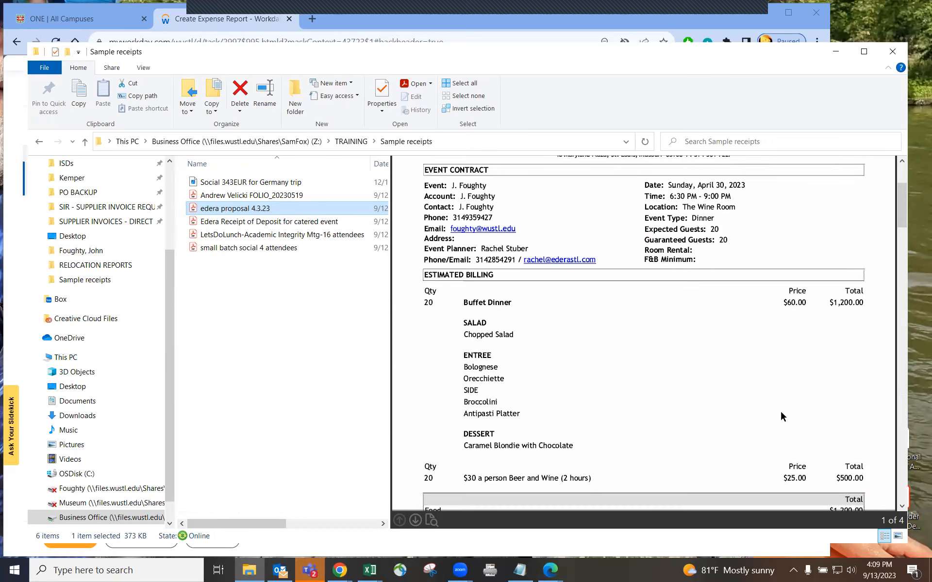
pyautogui.scroll(-6, 779, 420)
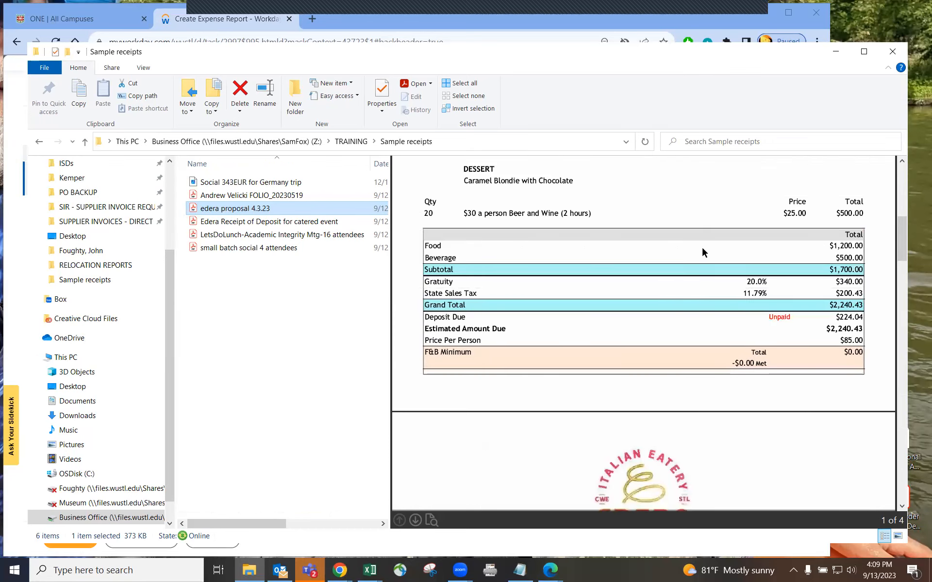
pyautogui.scroll(9, 670, 248)
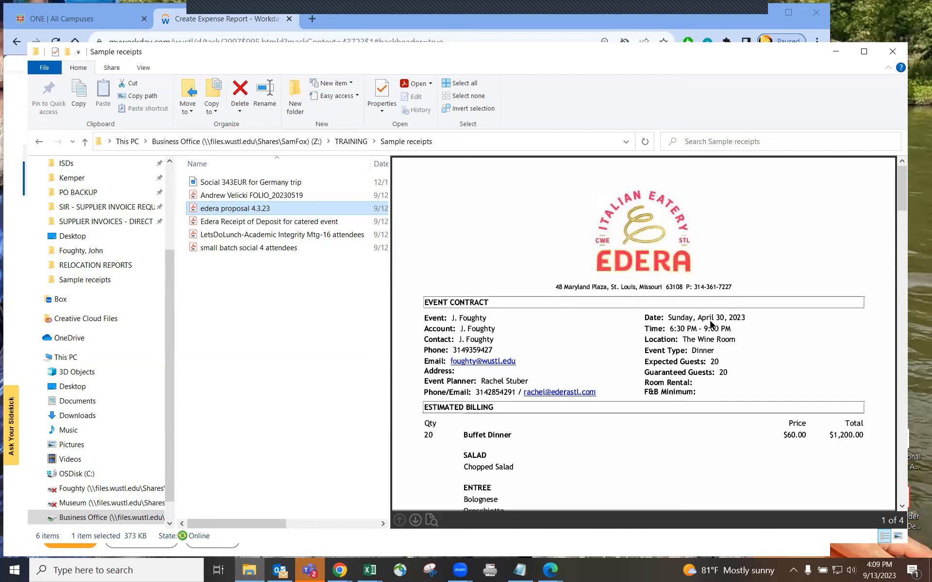
pyautogui.scroll(-3, 680, 395)
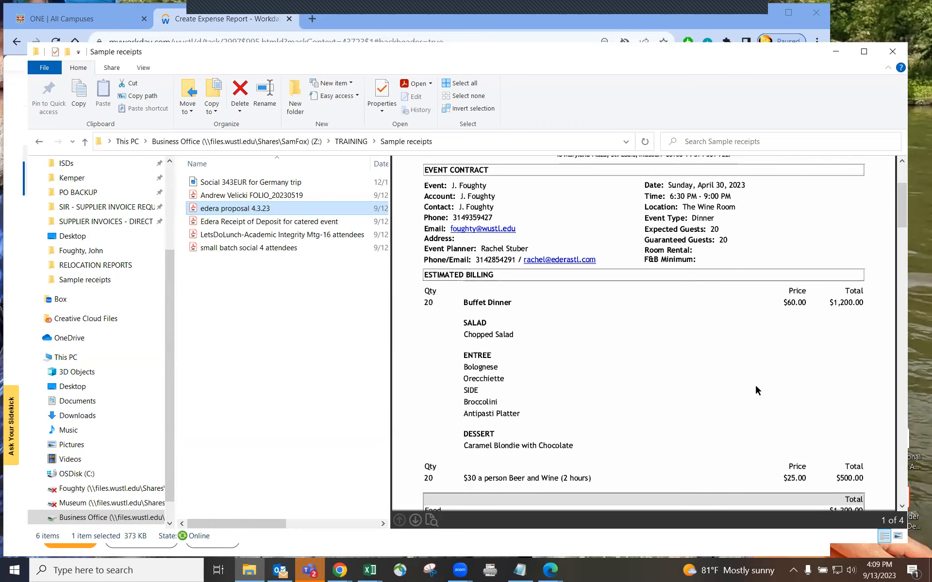
pyautogui.scroll(3, 747, 387)
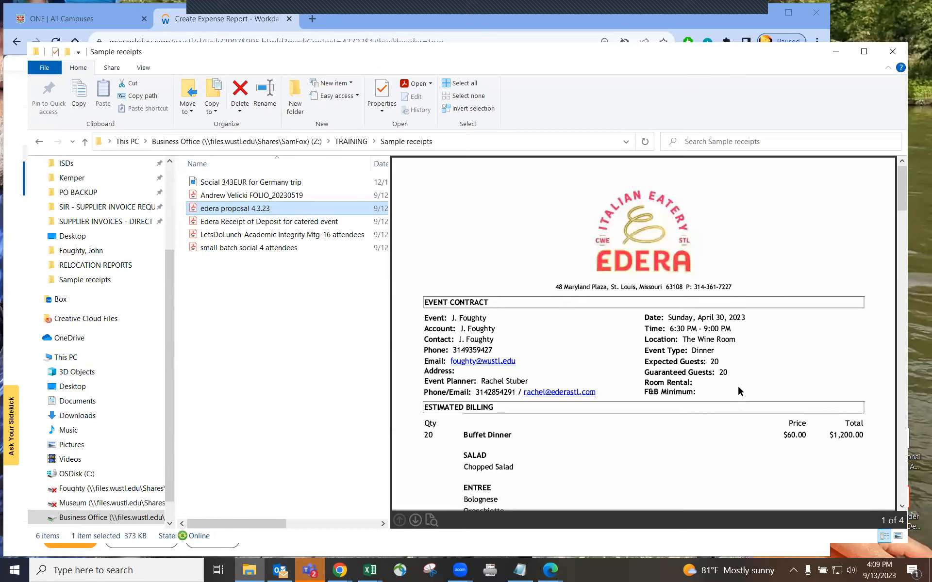
pyautogui.scroll(-3, 729, 393)
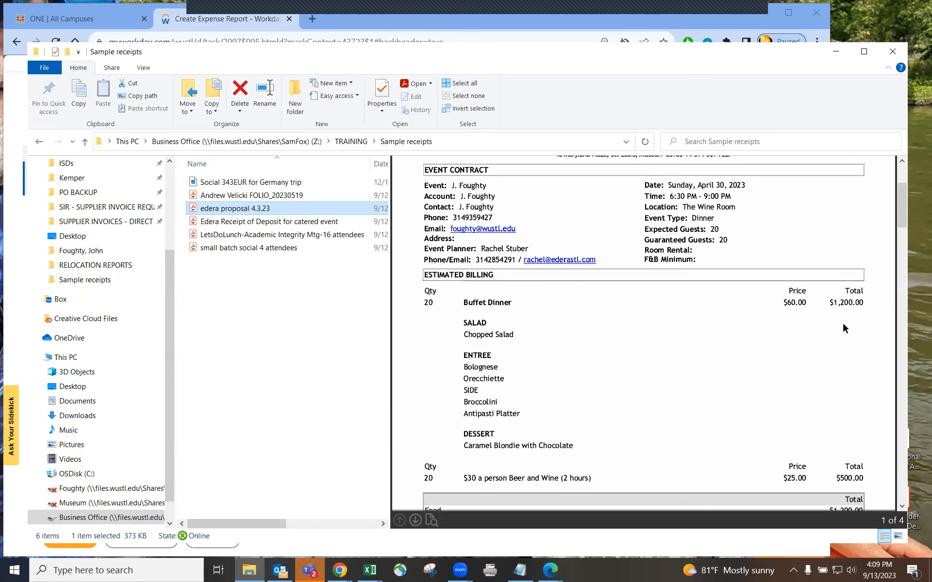
pyautogui.scroll(-3, 843, 451)
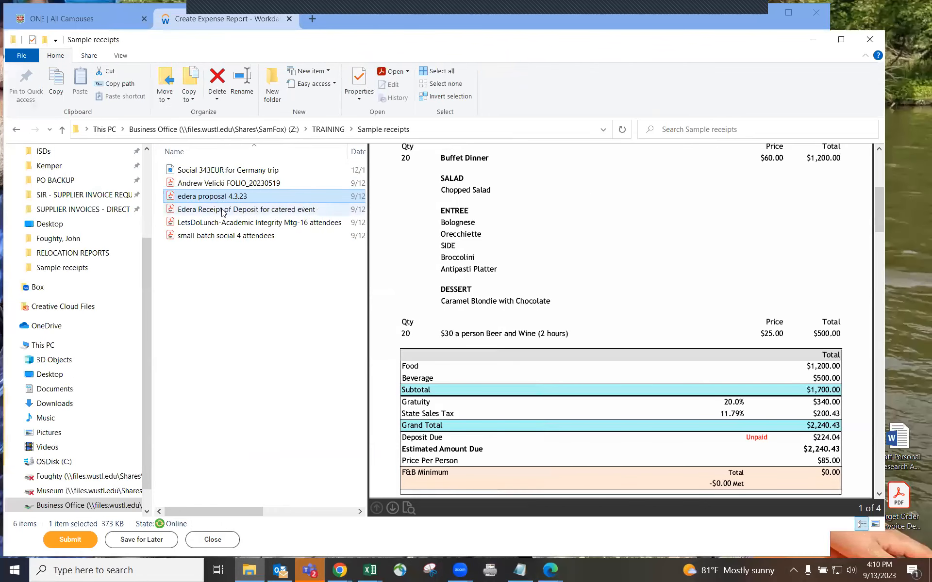
# Preview the Edera Receipt of Deposit ($224.04) and shift the Explorer window right
pyautogui.click(222, 210)
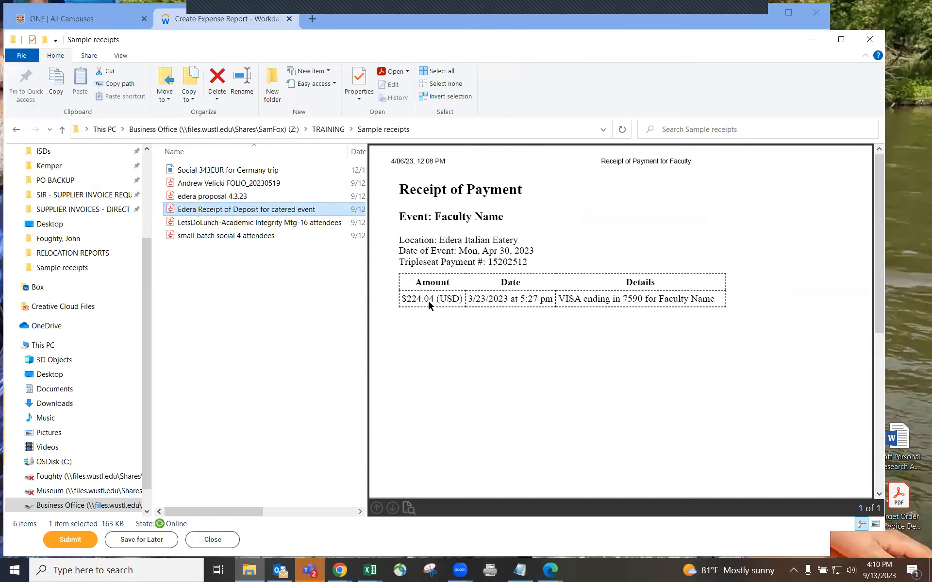
pyautogui.press('Up')
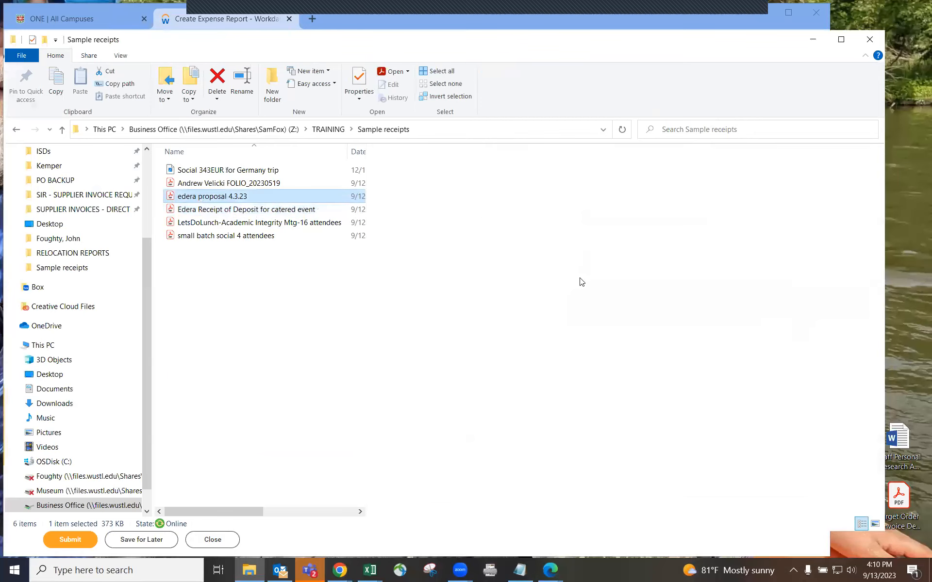
pyautogui.scroll(-3, 757, 313)
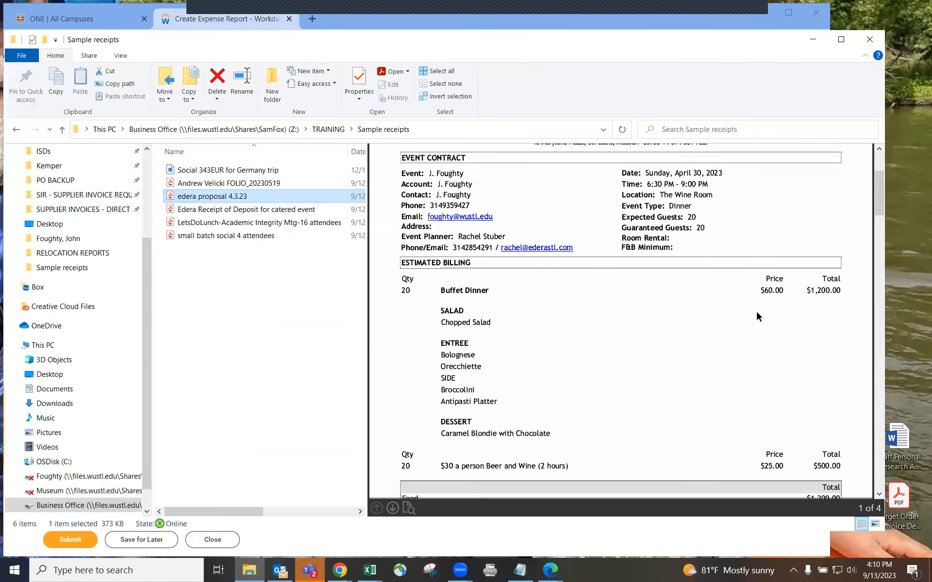
pyautogui.scroll(-3, 755, 309)
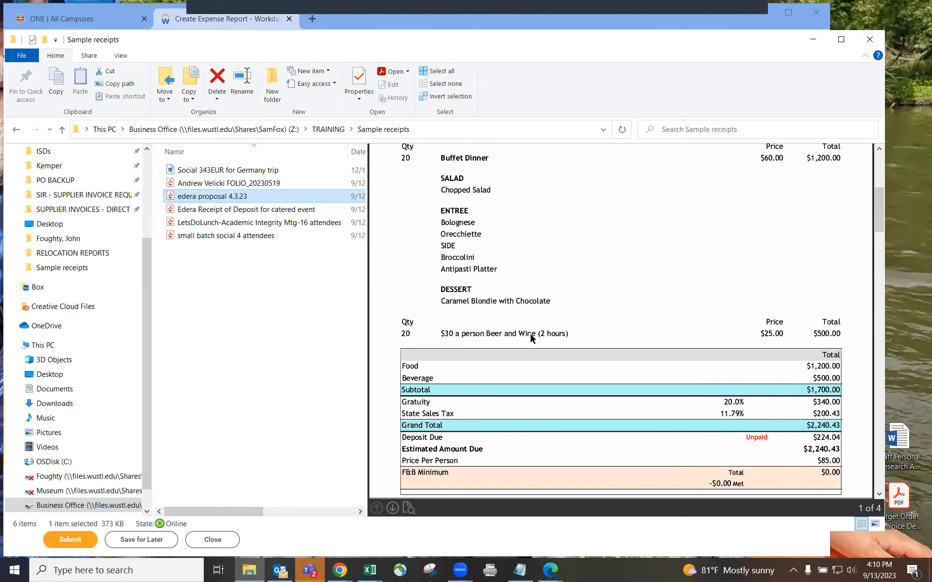
pyautogui.click(274, 212)
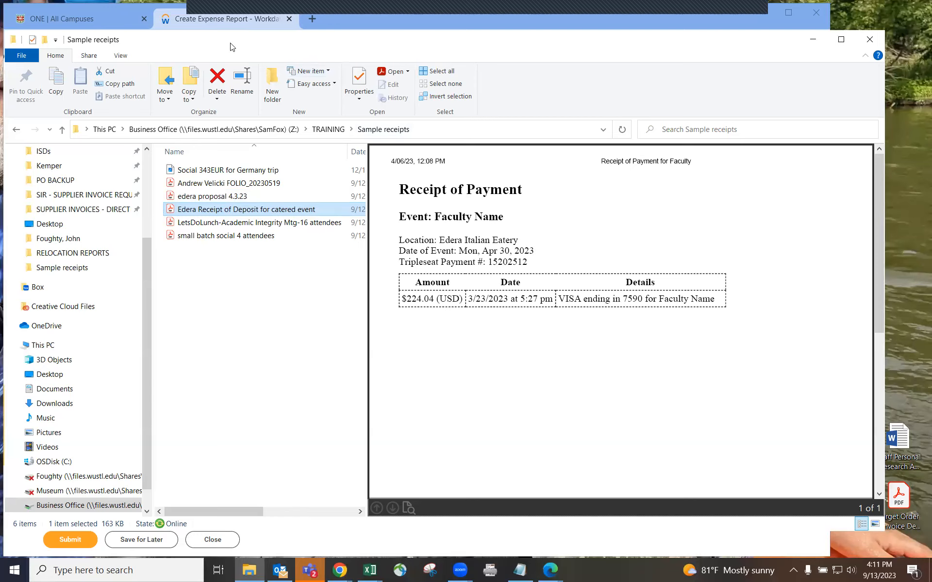
pyautogui.moveTo(230, 47); pyautogui.dragTo(297, 48)
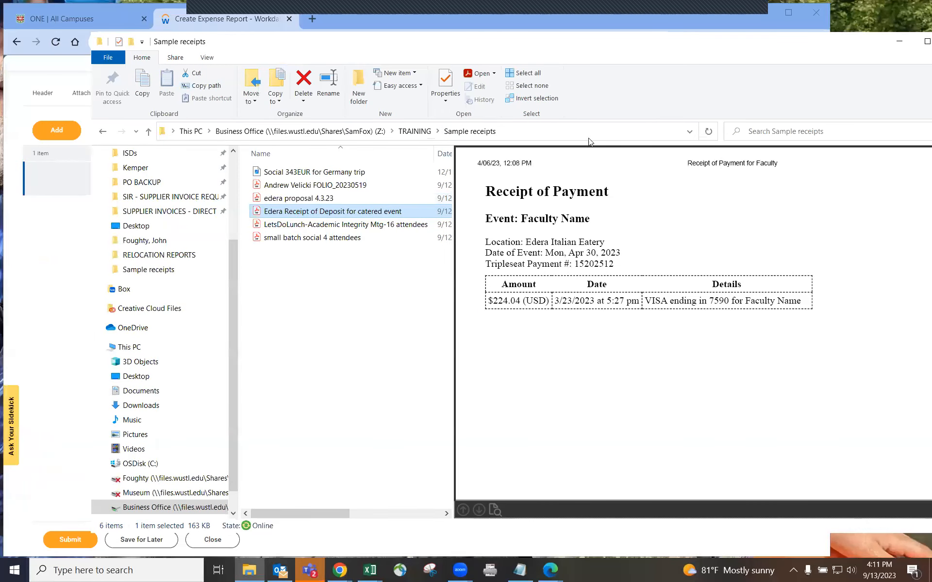
# Drag the Edera deposit receipt onto the expense line's attachment area
pyautogui.moveTo(272, 47); pyautogui.dragTo(584, 45)
pyautogui.moveTo(606, 217); pyautogui.dragTo(228, 208)
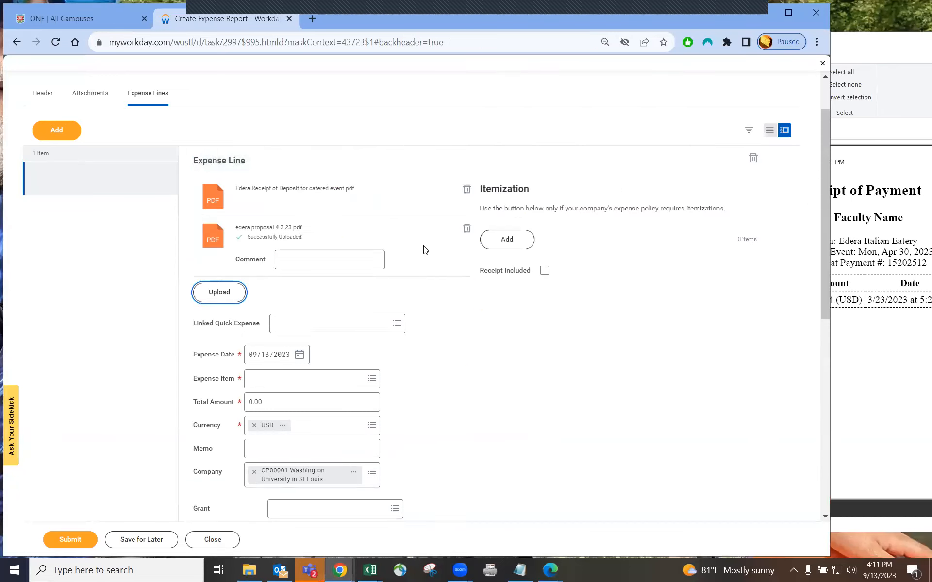
pyautogui.click(878, 51)
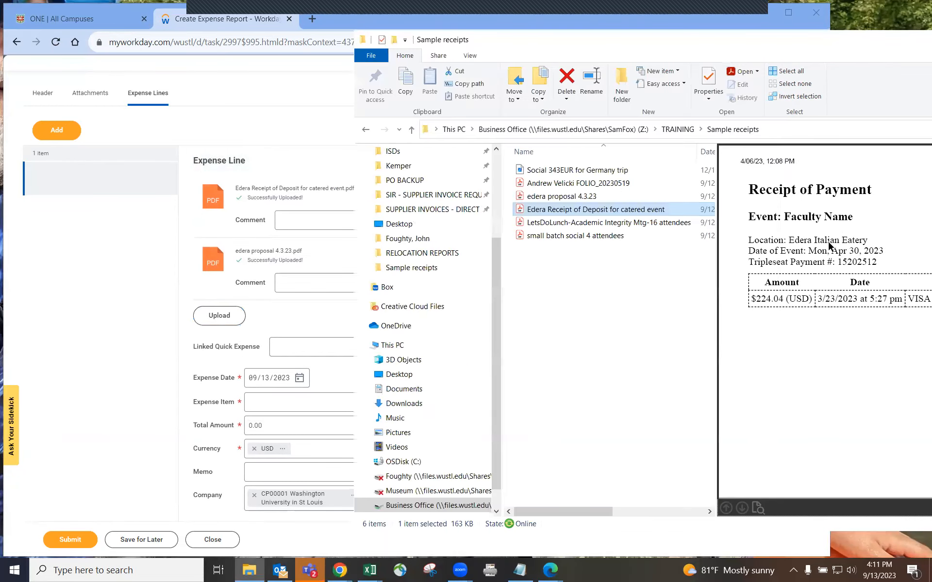
# Set the Expense Date to 04/30/2023
pyautogui.click(221, 383)
pyautogui.click(251, 383)
pyautogui.write('4')
pyautogui.press('Tab')
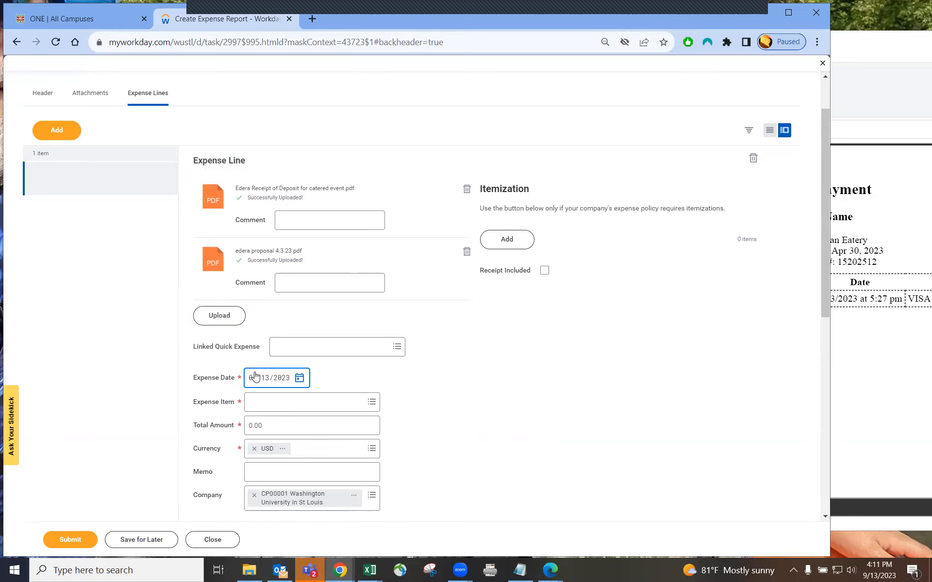
pyautogui.click(268, 378)
pyautogui.write('30')
# Search the Expense Item prompt for 'social' after trying catering and deposit
pyautogui.click(270, 405)
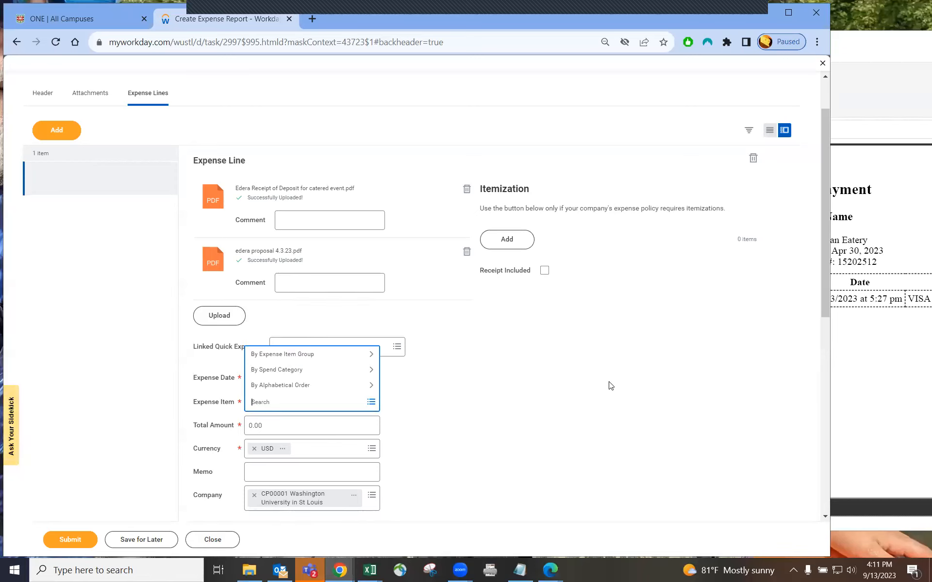
pyautogui.write('c')
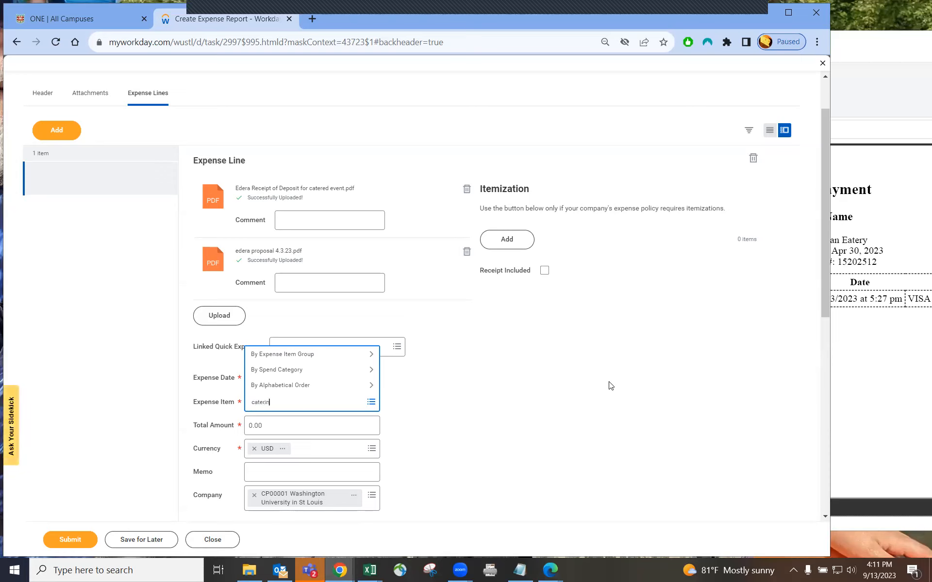
pyautogui.write('aterin')
pyautogui.press('Return')
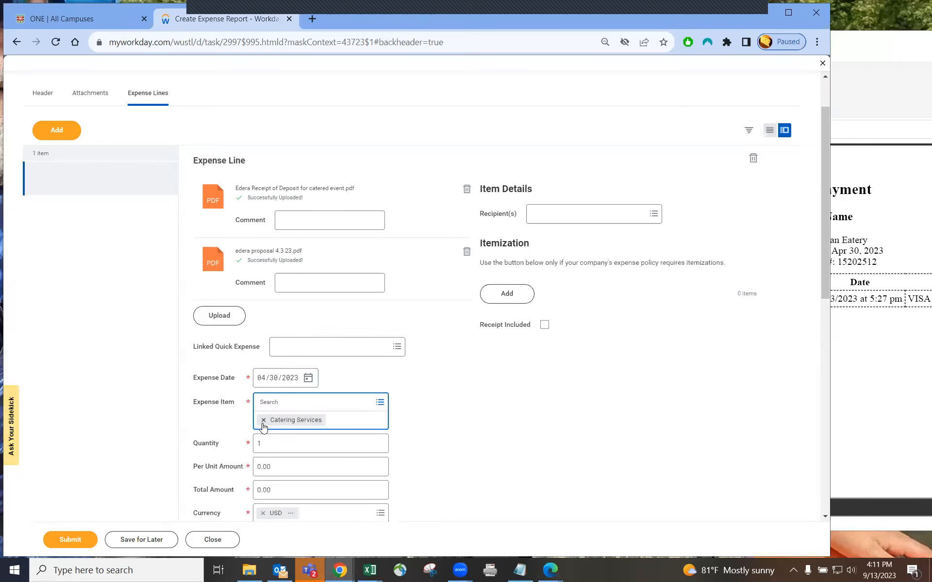
pyautogui.click(262, 418)
pyautogui.write('deposit')
pyautogui.press('Return')
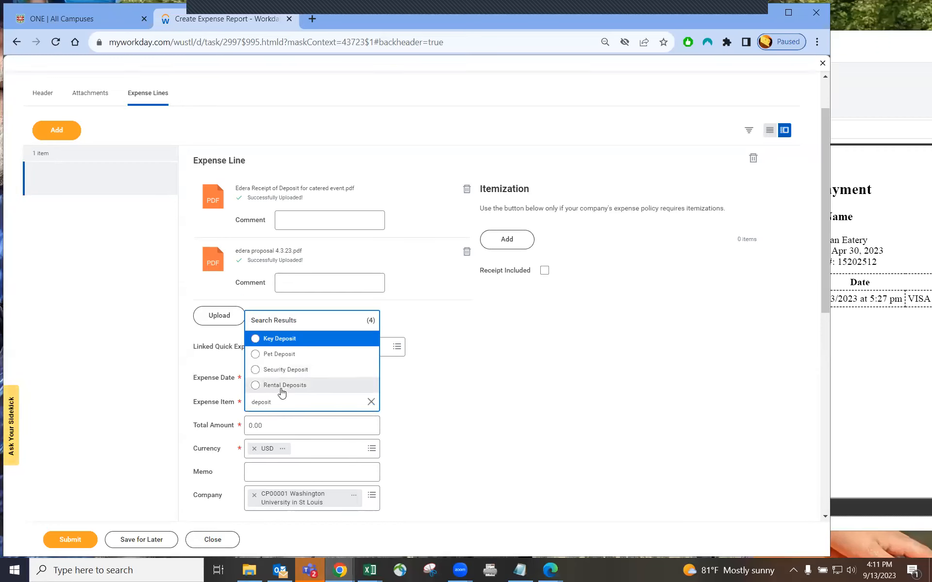
pyautogui.click(441, 391)
pyautogui.click(307, 403)
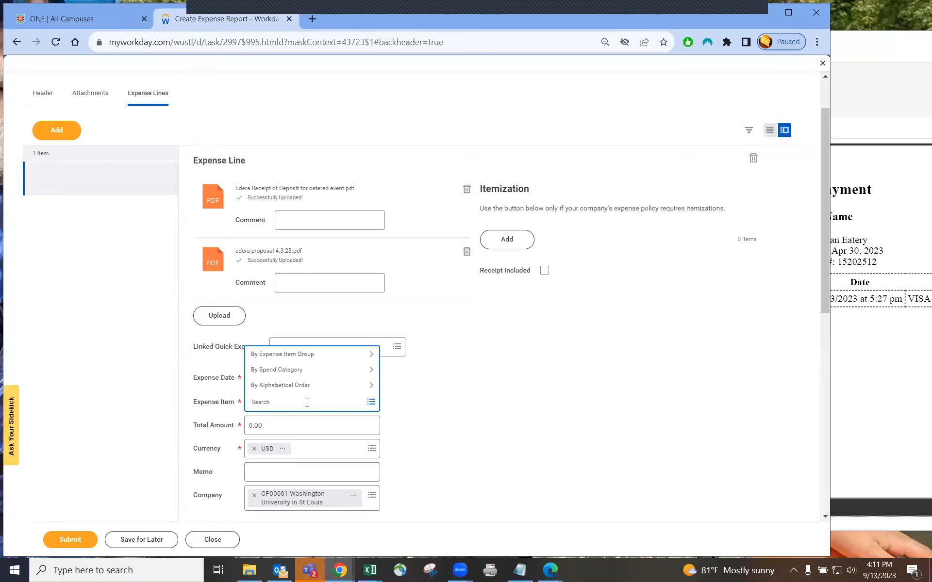
pyautogui.write('social')
pyautogui.press('Return')
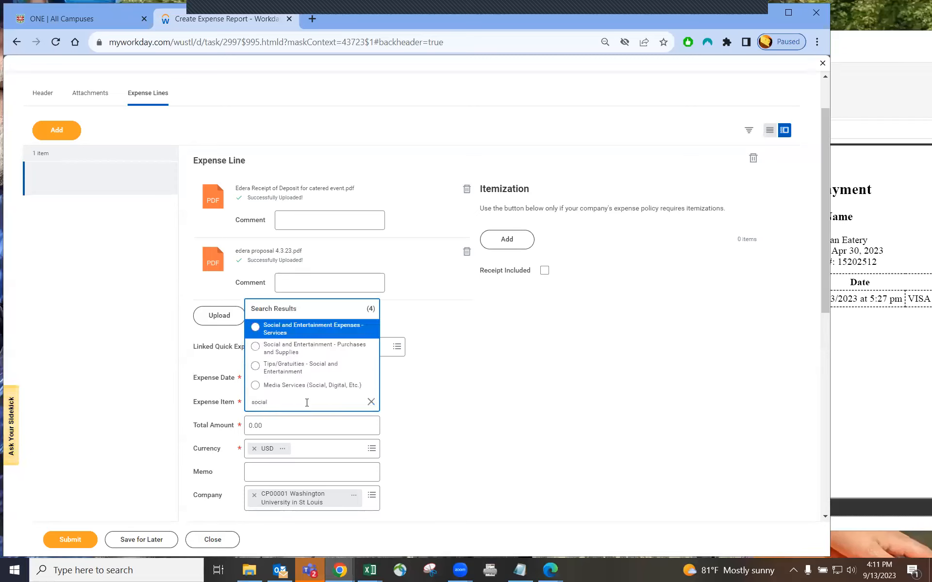
# Set the expense item to Social and Entertainment - Purchases and Supplies, keeping quantity 1
pyautogui.click(298, 348)
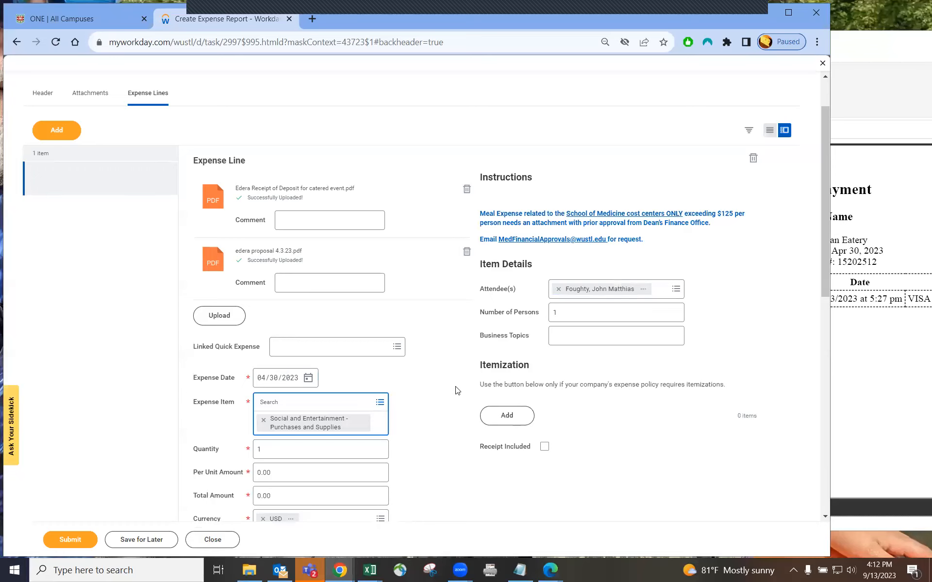
pyautogui.click(439, 410)
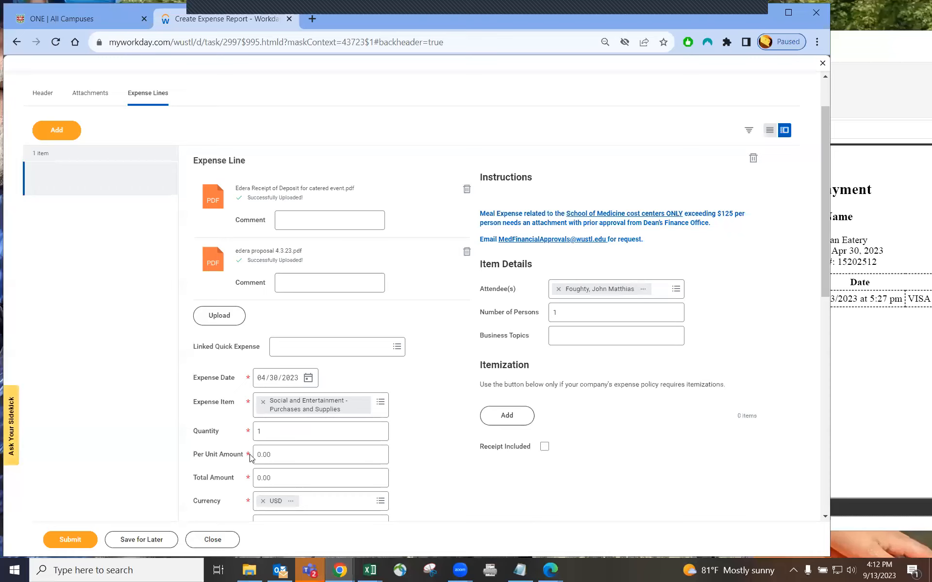
pyautogui.click(260, 431)
pyautogui.click(272, 454)
pyautogui.click(260, 433)
pyautogui.click(262, 432)
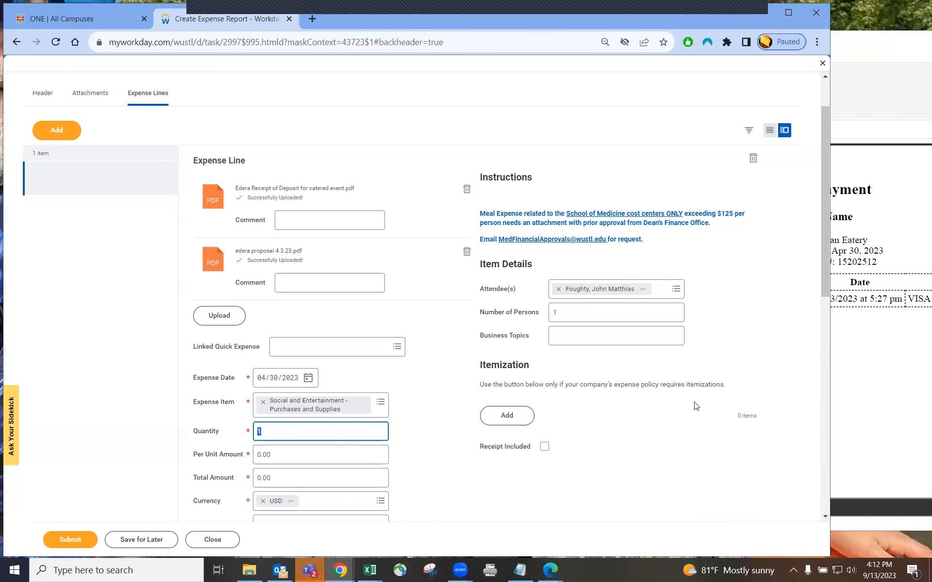
# Preview the edera proposal 4.3.23 file in the receipts folder
pyautogui.click(875, 378)
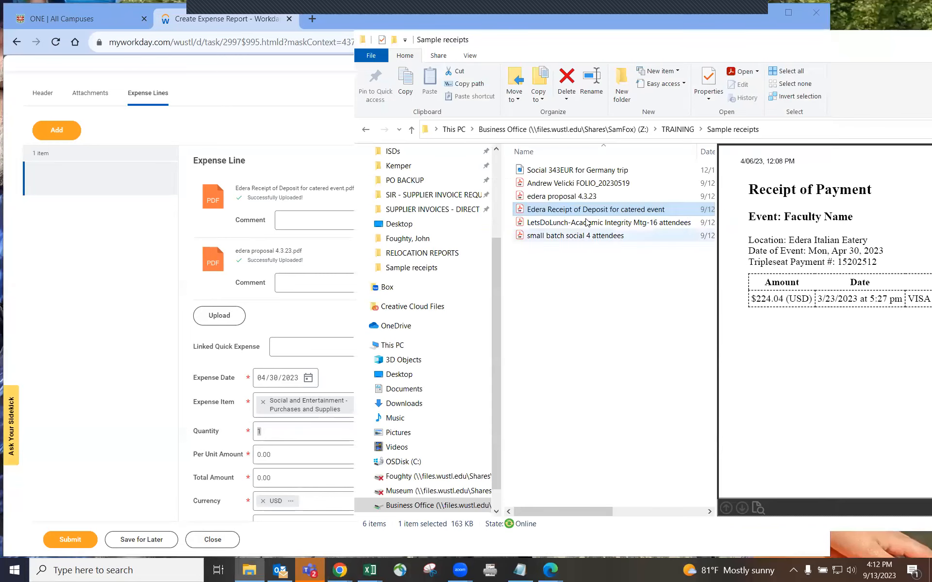
pyautogui.click(566, 197)
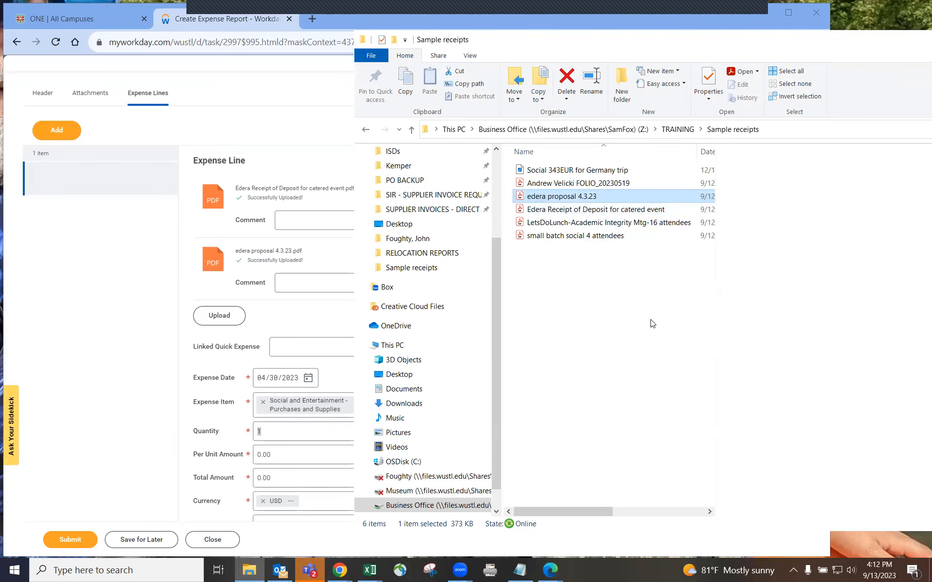
pyautogui.moveTo(728, 41); pyautogui.dragTo(564, 44)
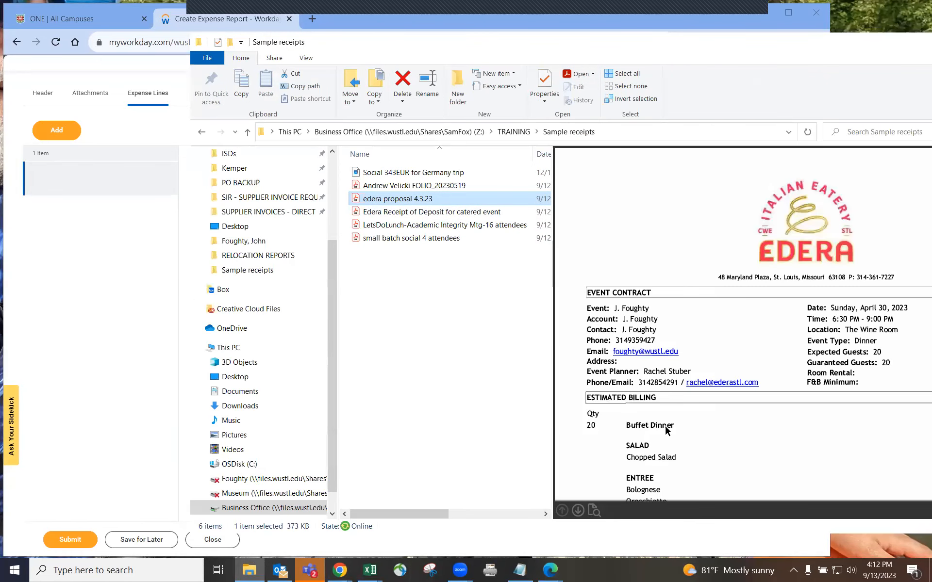
pyautogui.moveTo(734, 45); pyautogui.dragTo(546, 20)
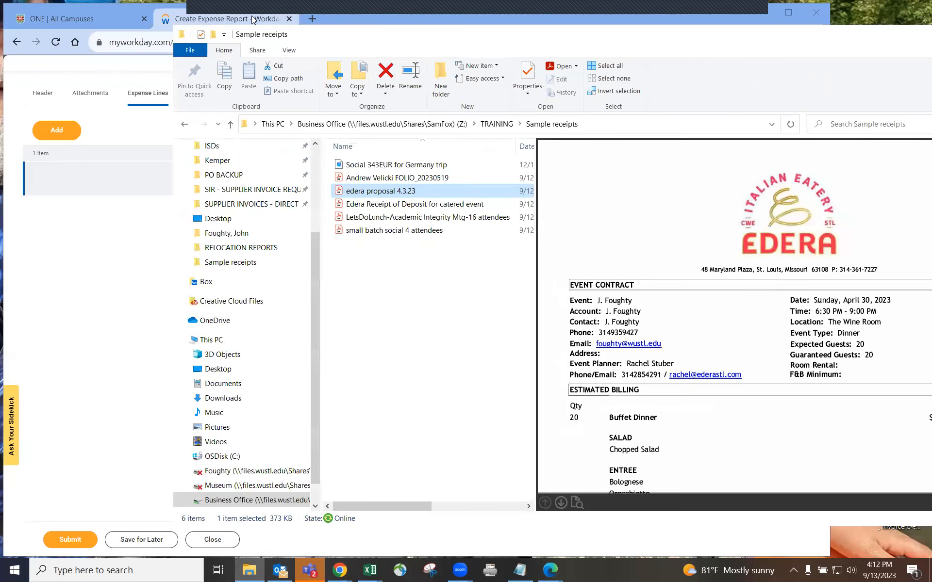
pyautogui.click(253, 18)
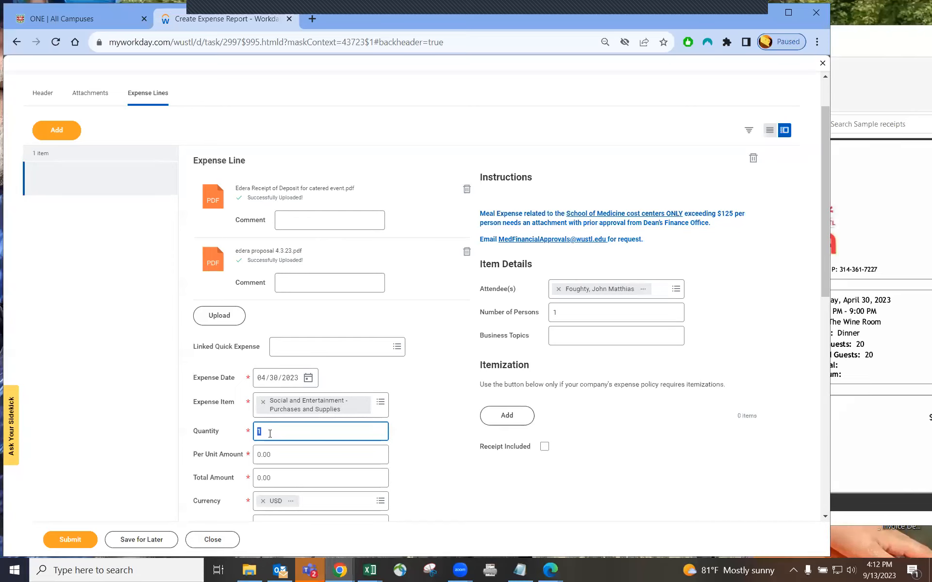
# Enter 224.04 as the line's Total Amount
pyautogui.click(273, 476)
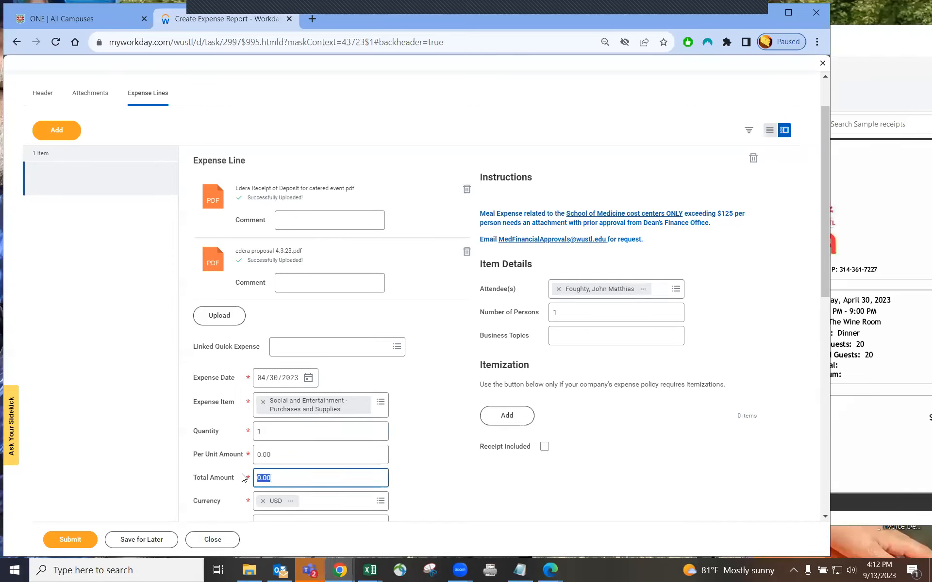
pyautogui.write('224')
pyautogui.press('Tab')
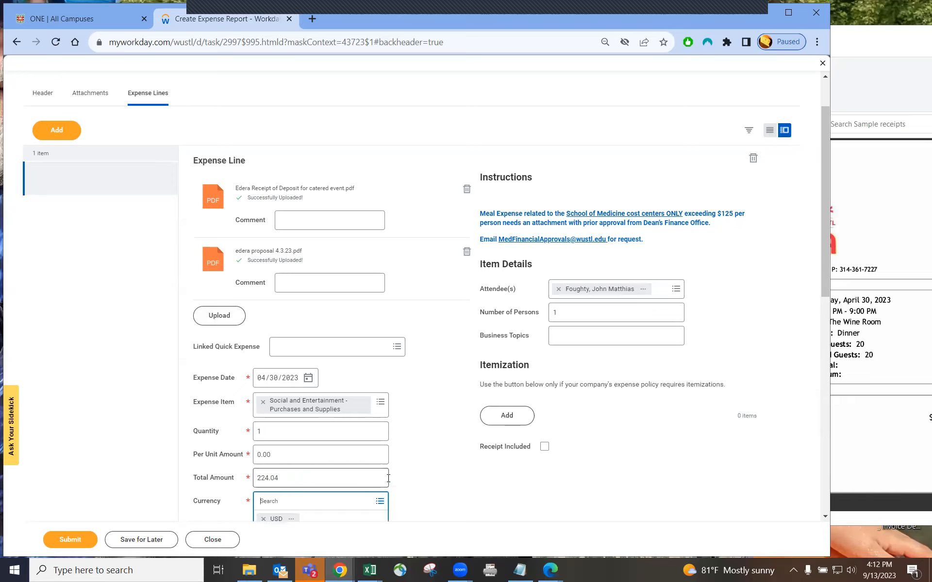
pyautogui.click(400, 477)
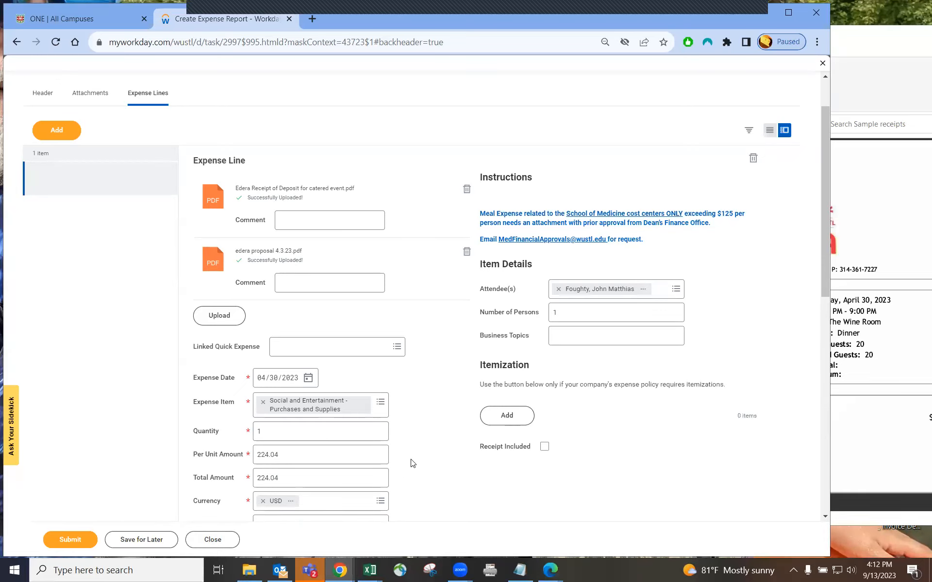
pyautogui.scroll(-1, 410, 460)
pyautogui.scroll(-3, 412, 451)
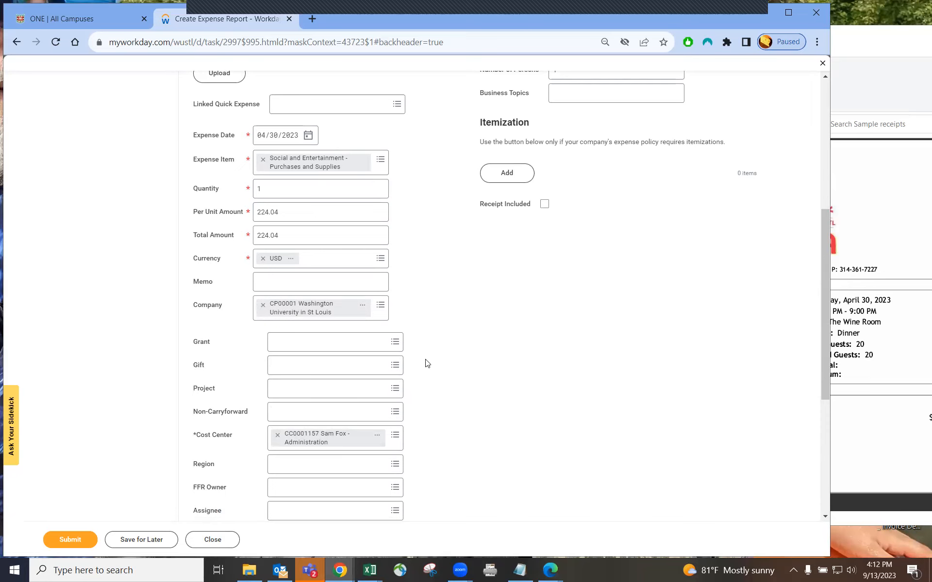
pyautogui.scroll(3, 429, 364)
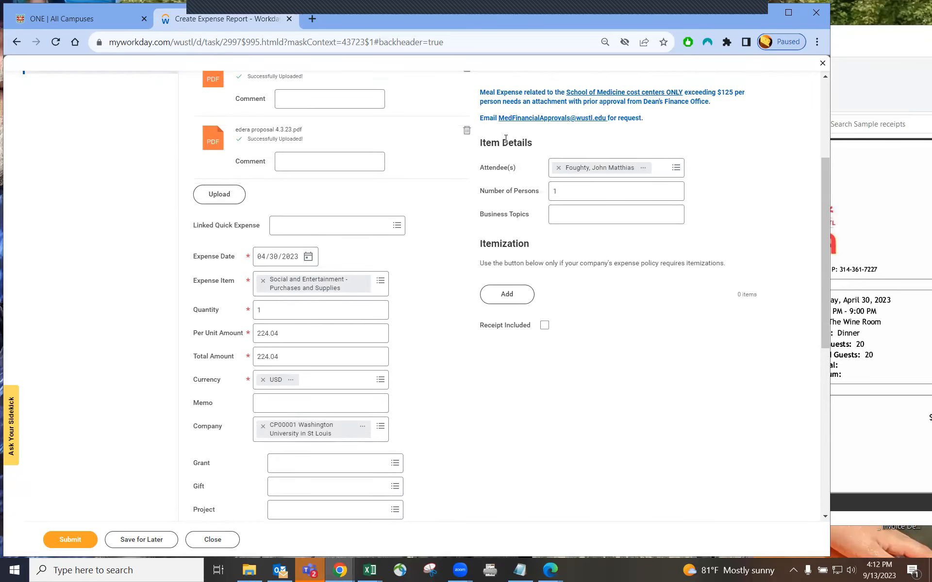
pyautogui.moveTo(478, 144); pyautogui.dragTo(532, 147)
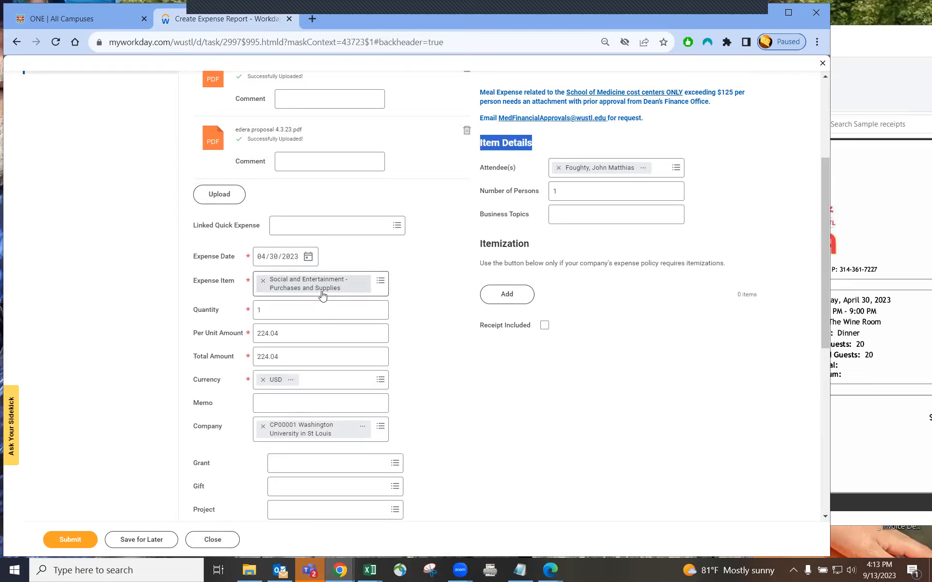
pyautogui.click(380, 282)
pyautogui.write('socal')
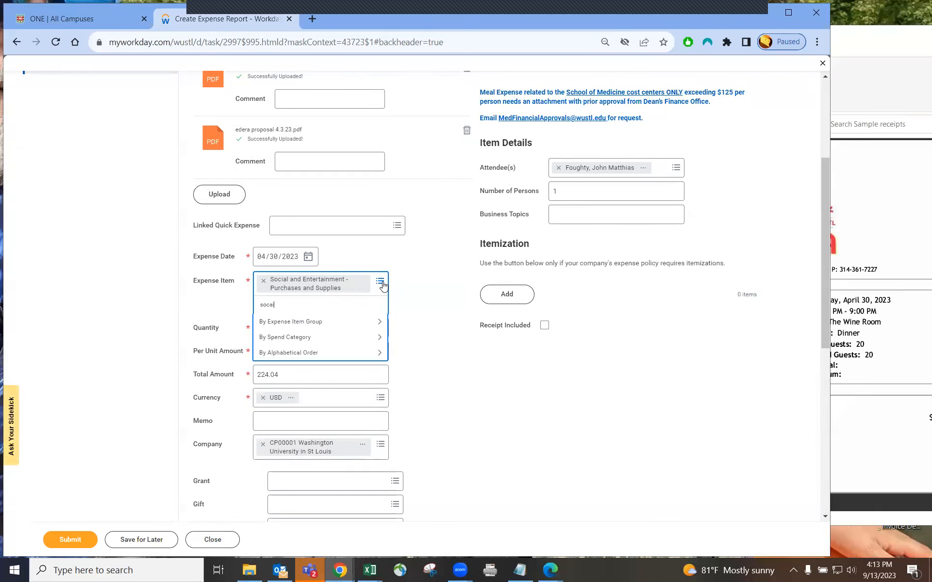
pyautogui.press('Return')
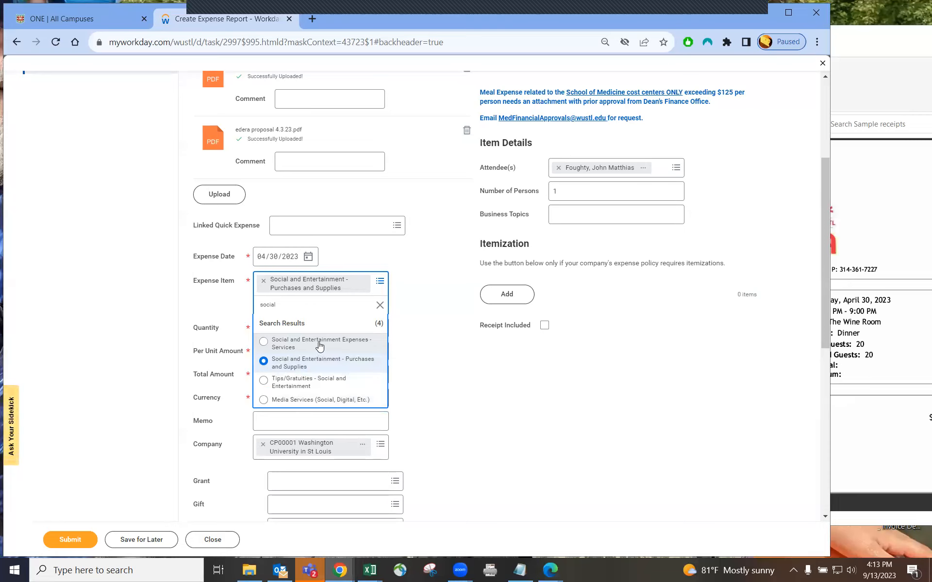
pyautogui.click(338, 346)
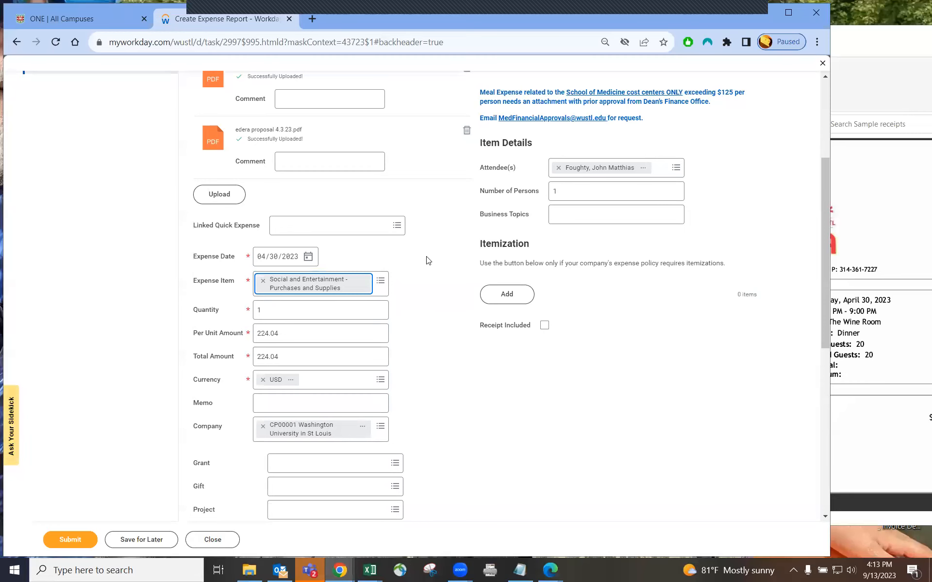
# Change Number of Persons to 20 after checking the Edera receipt's guest count
pyautogui.click(555, 191)
pyautogui.press('BackSpace')
pyautogui.write('1')
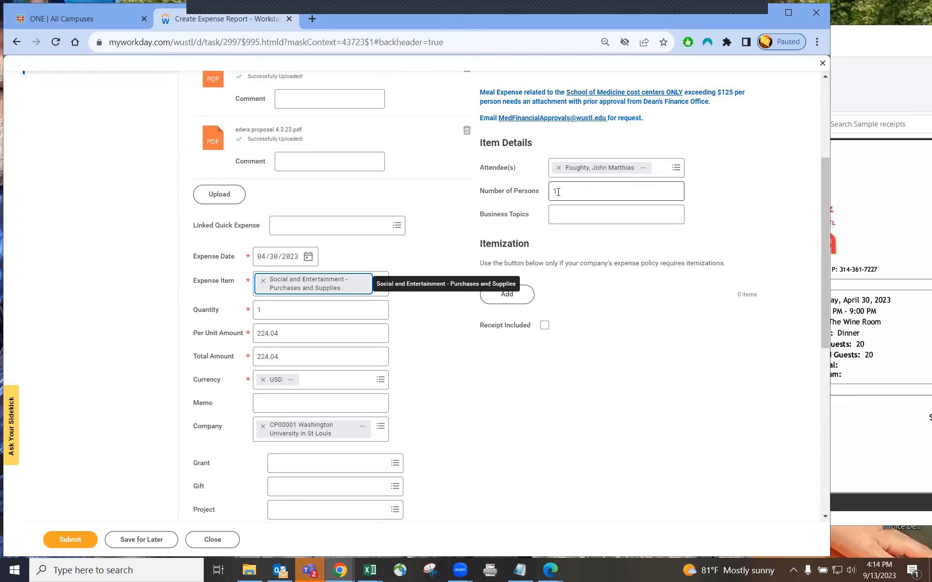
pyautogui.click(891, 41)
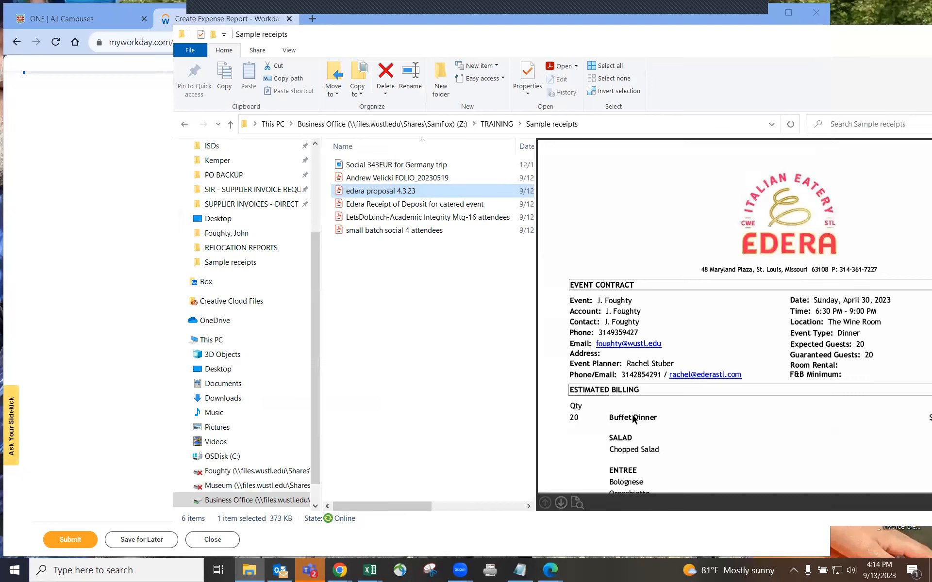
pyautogui.click(119, 134)
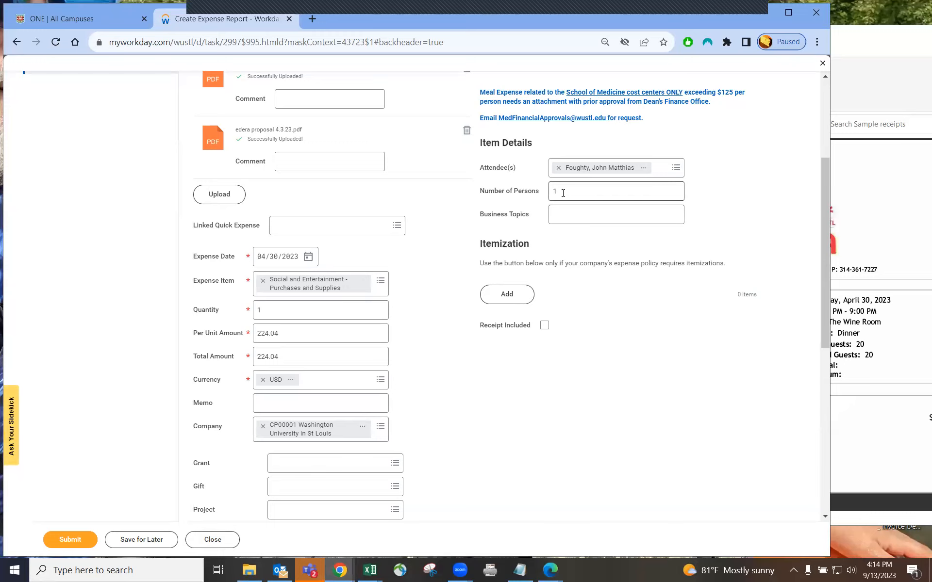
pyautogui.moveTo(561, 191); pyautogui.dragTo(553, 191)
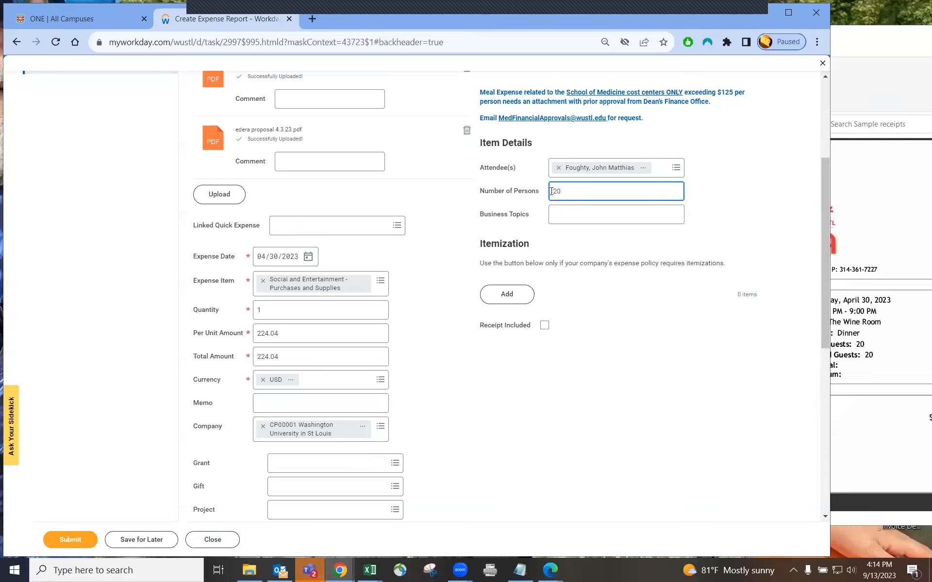
pyautogui.click(706, 214)
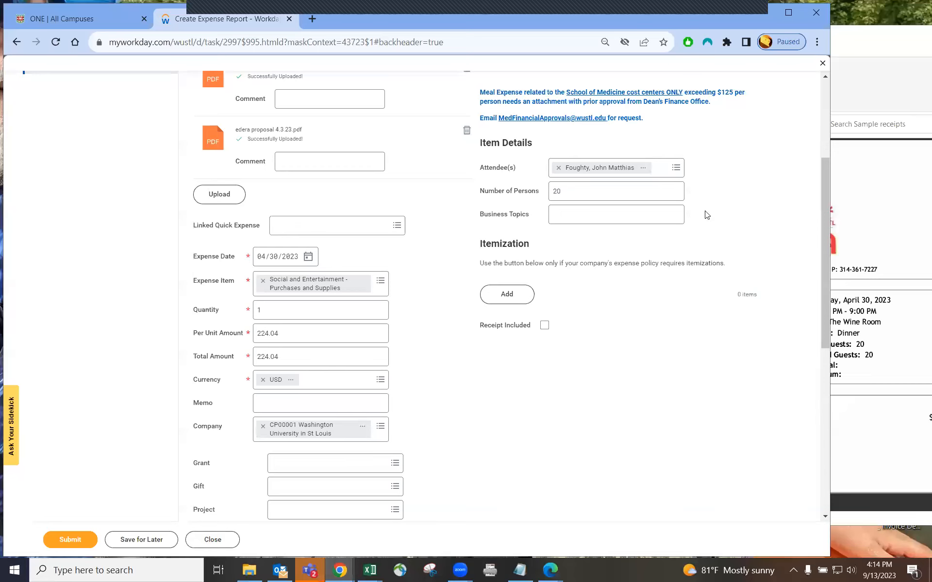
# Recheck the Edera receipt preview and return to the Business Topics field
pyautogui.click(608, 215)
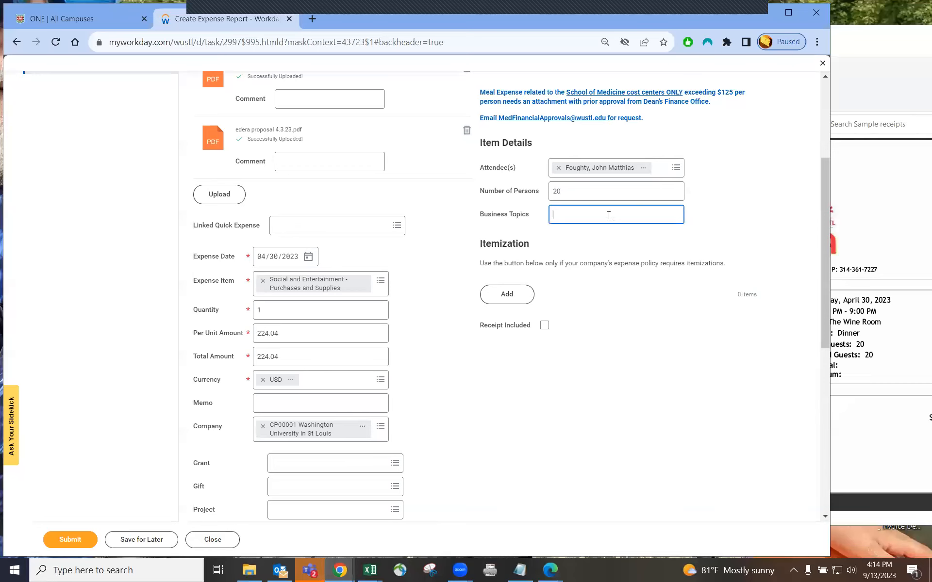
pyautogui.click(850, 50)
pyautogui.click(79, 260)
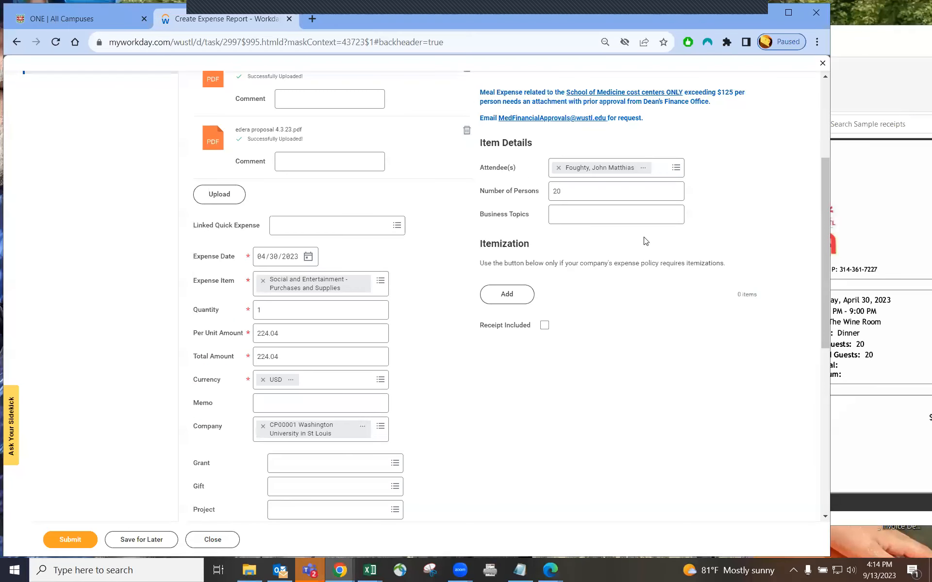
pyautogui.click(560, 214)
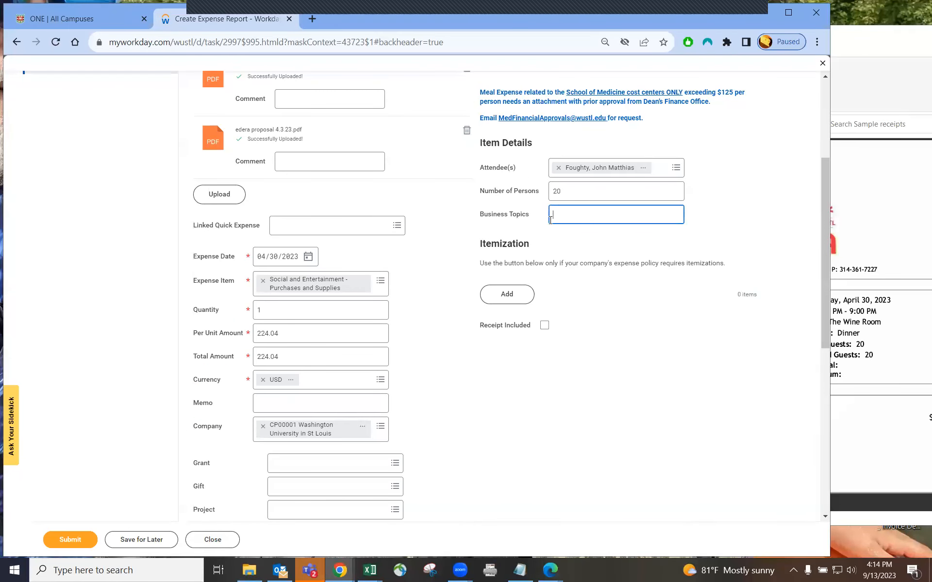
pyautogui.scroll(3, 555, 291)
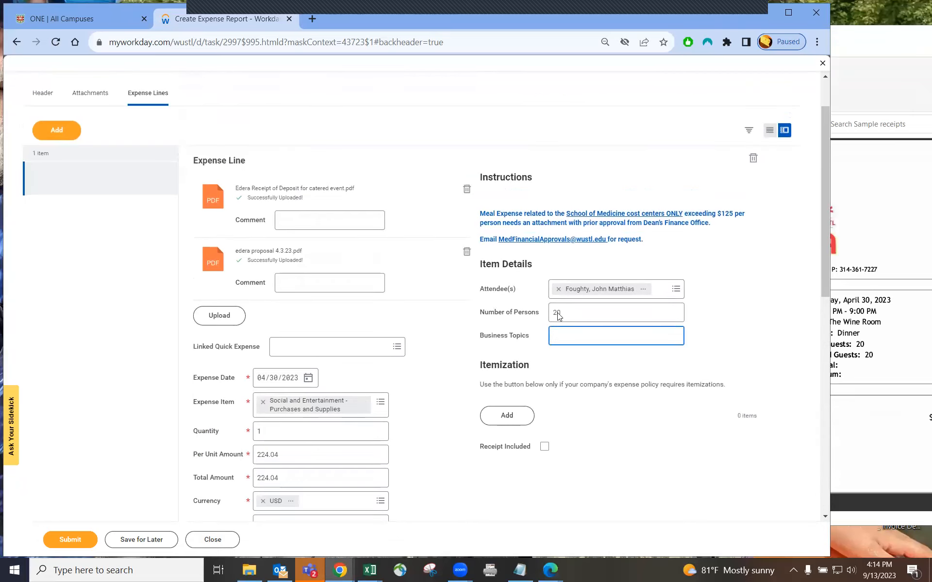
pyautogui.click(892, 44)
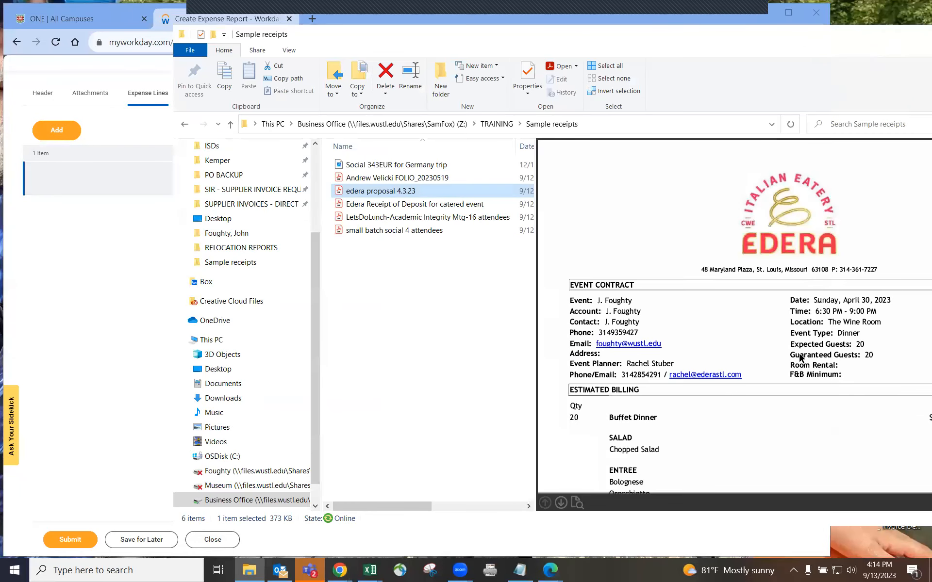
pyautogui.scroll(-3, 755, 369)
pyautogui.scroll(3, 802, 346)
pyautogui.moveTo(670, 32); pyautogui.dragTo(692, 44)
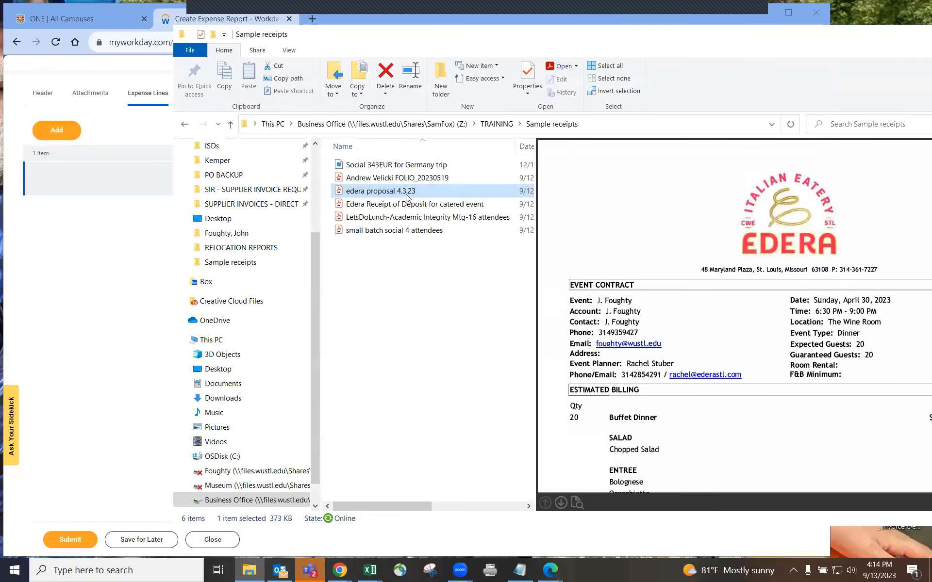
pyautogui.click(103, 349)
pyautogui.click(567, 336)
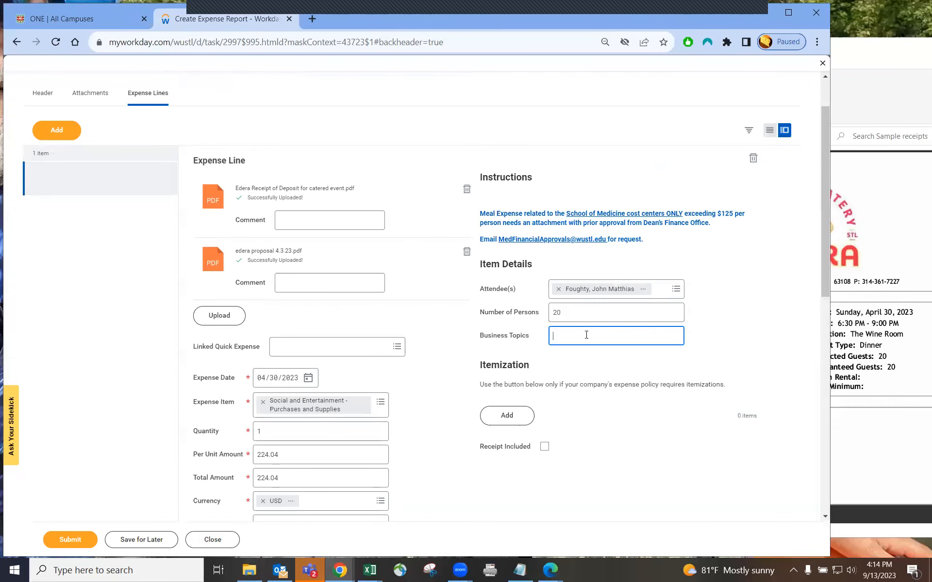
# Leave the attendee options unchanged and save the Apr 30 224.04 USD Social and Entertainment line
pyautogui.doubleClick(551, 313)
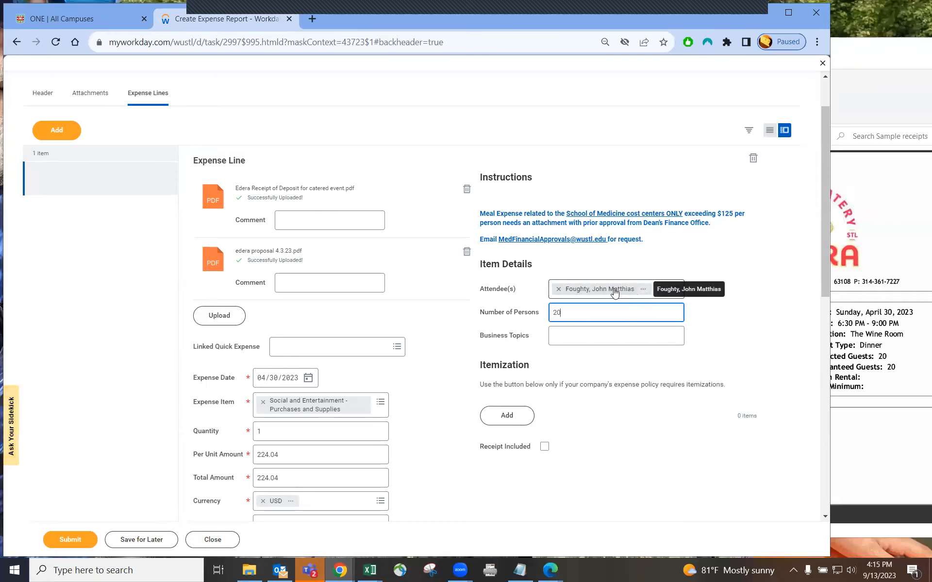
pyautogui.click(665, 292)
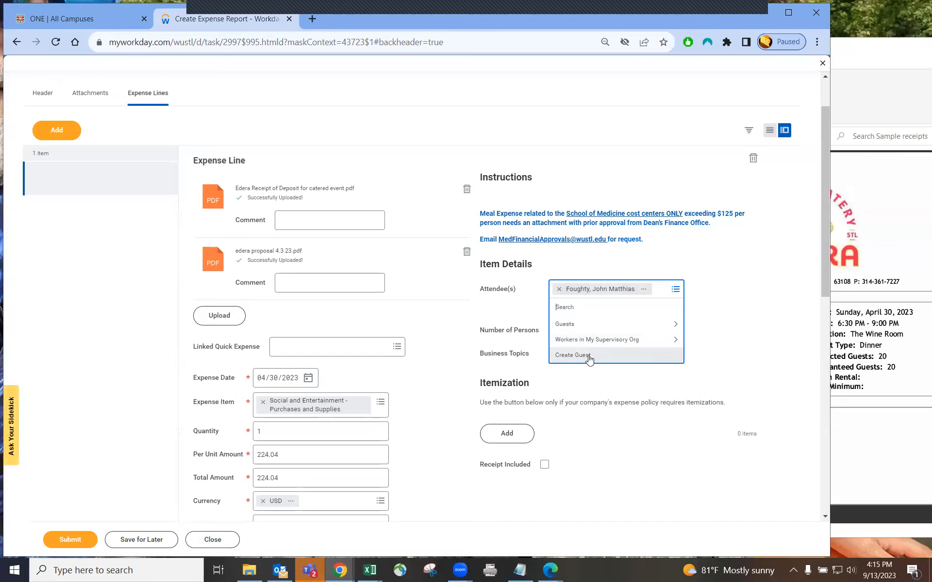
pyautogui.click(534, 157)
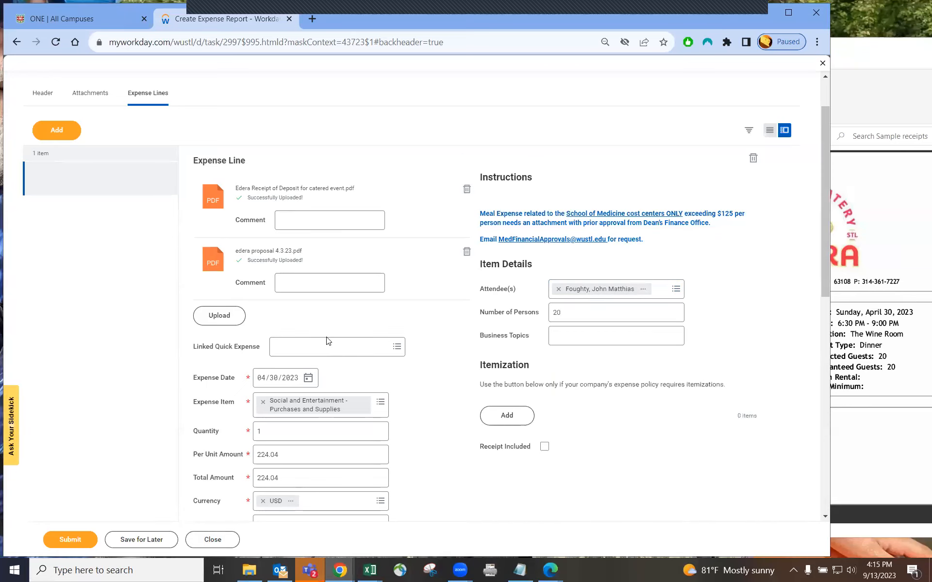
pyautogui.click(106, 180)
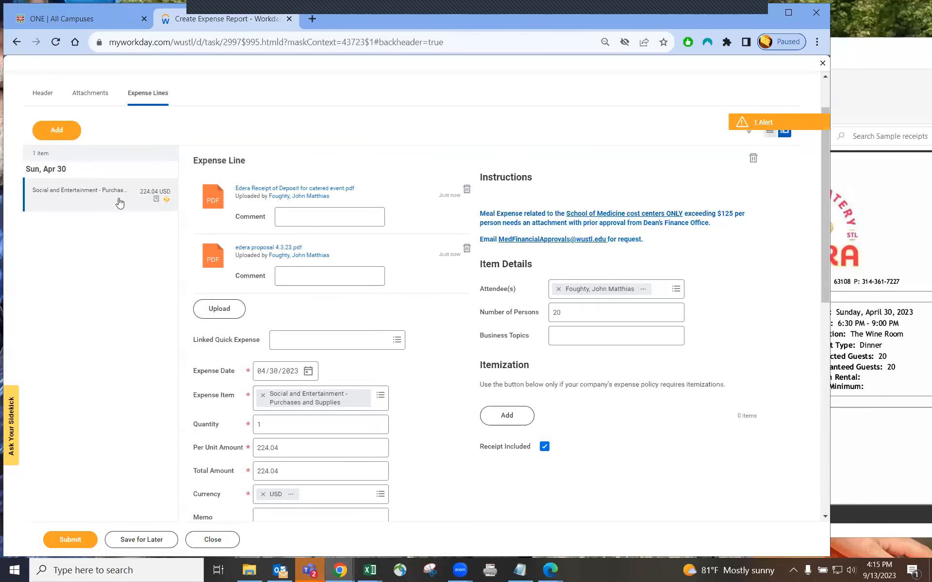
# Add a new expense line and preview the small batch social 4 attendees receipt
pyautogui.click(67, 131)
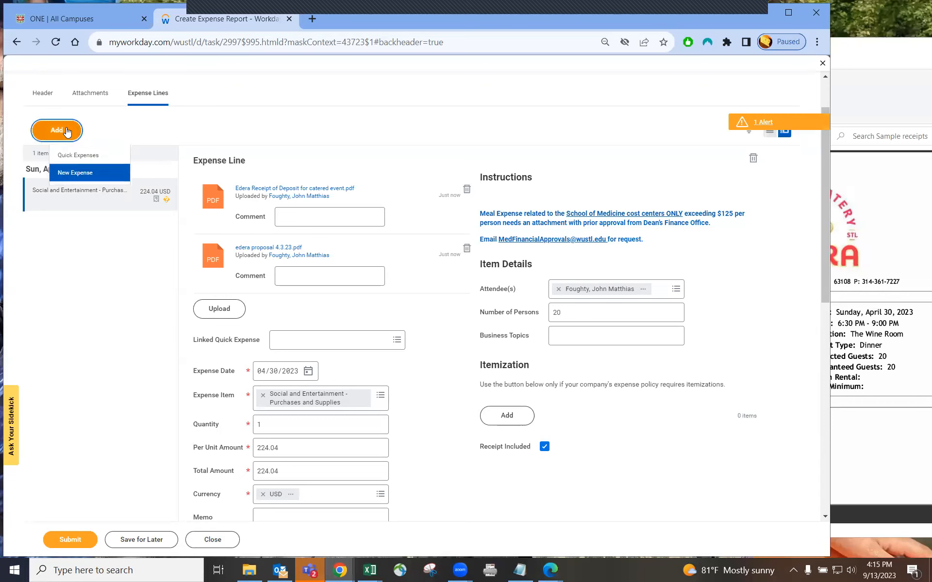
pyautogui.click(75, 172)
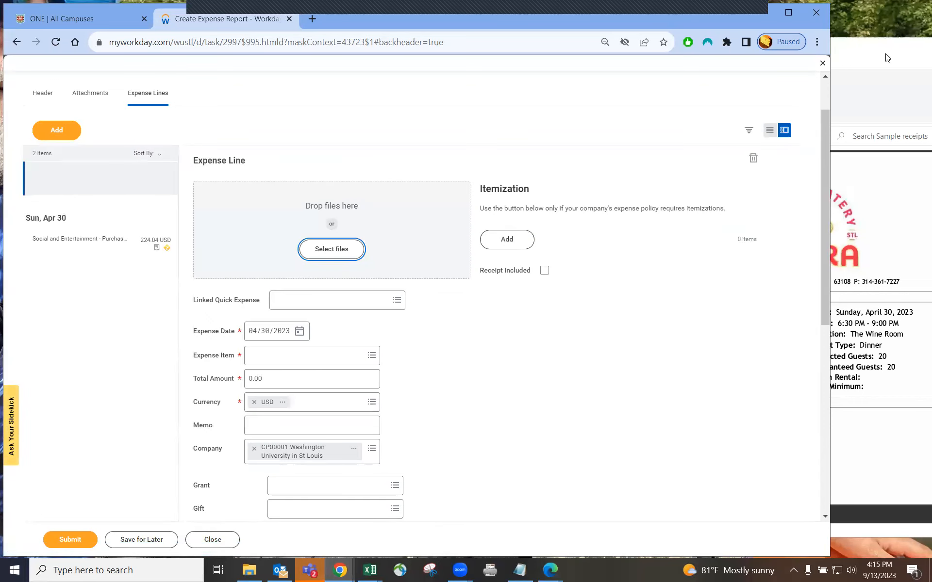
pyautogui.click(888, 58)
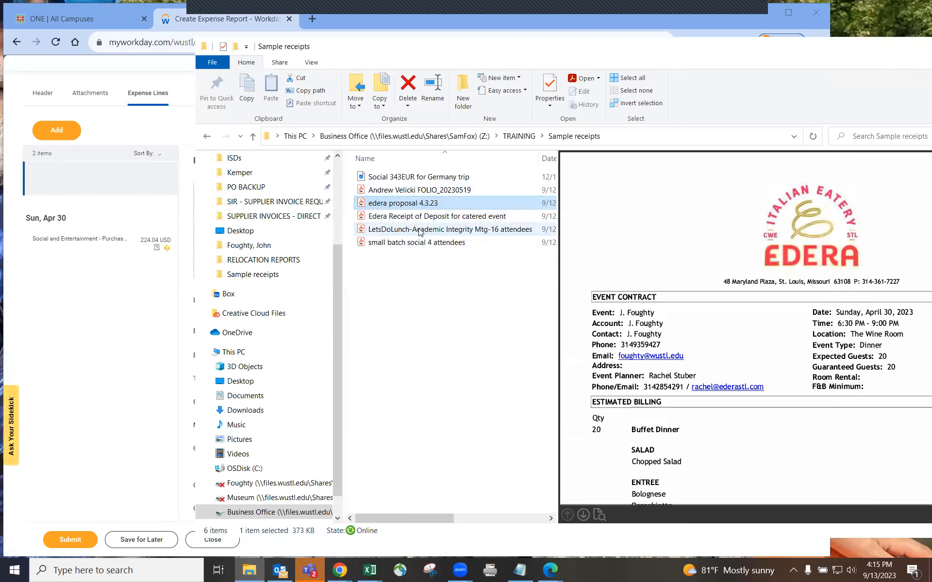
pyautogui.click(410, 244)
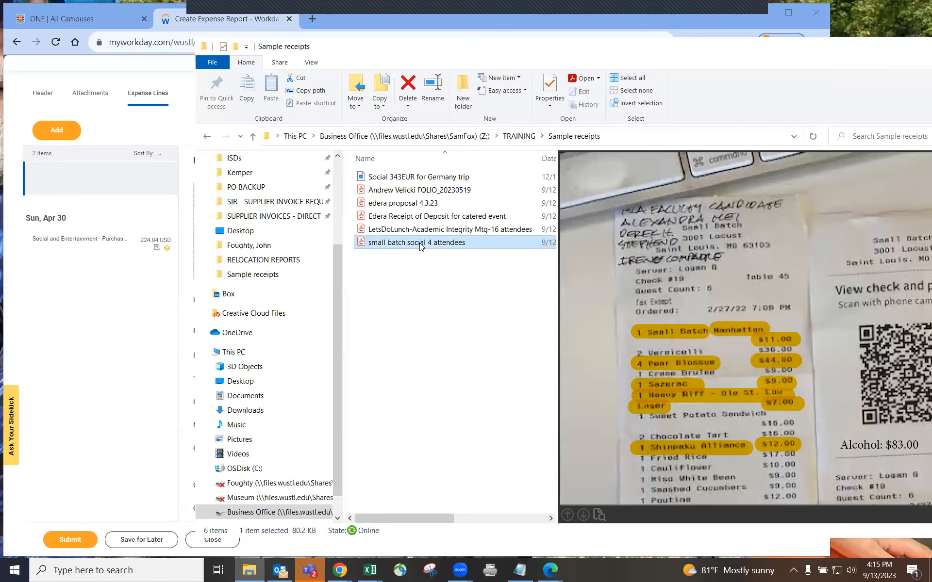
# Attach small batch social 4 attendees.pdf to the new line from the receipts folder
pyautogui.moveTo(416, 246); pyautogui.dragTo(111, 336)
pyautogui.click(113, 336)
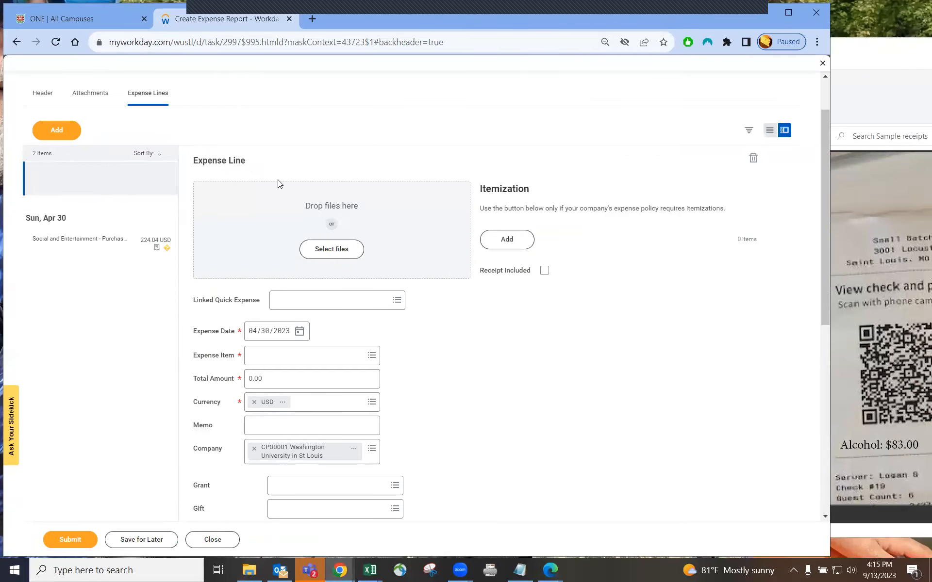
pyautogui.click(842, 77)
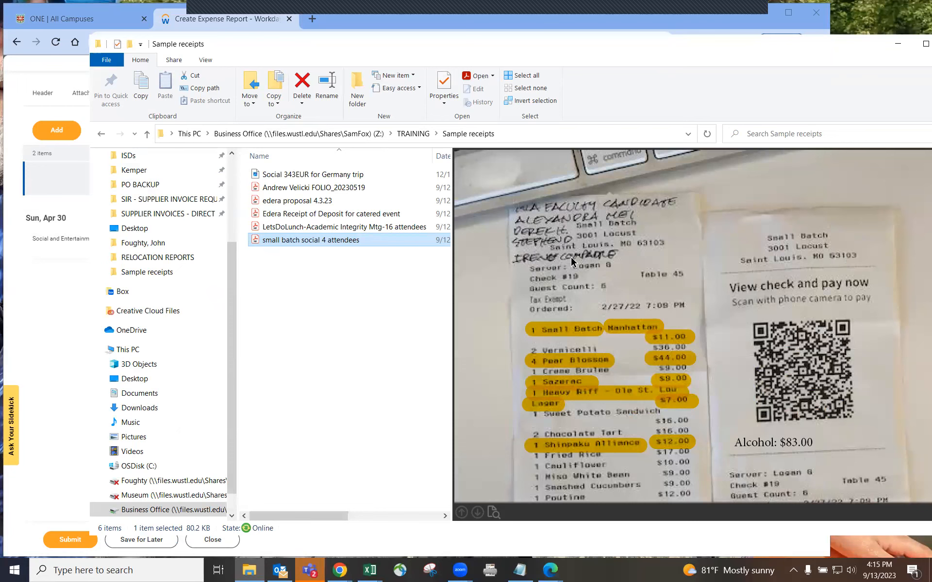
pyautogui.moveTo(320, 47); pyautogui.dragTo(662, 69)
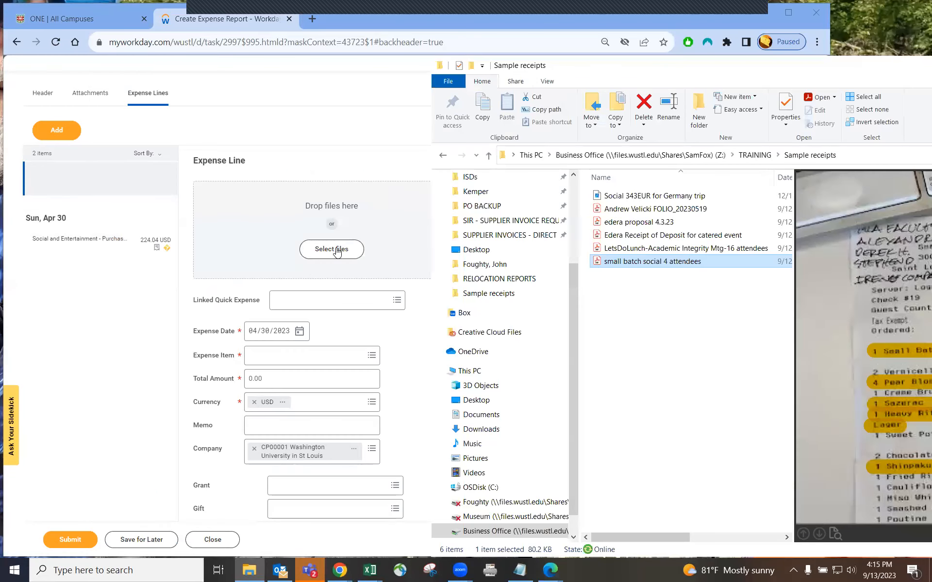
pyautogui.moveTo(623, 265); pyautogui.dragTo(333, 254)
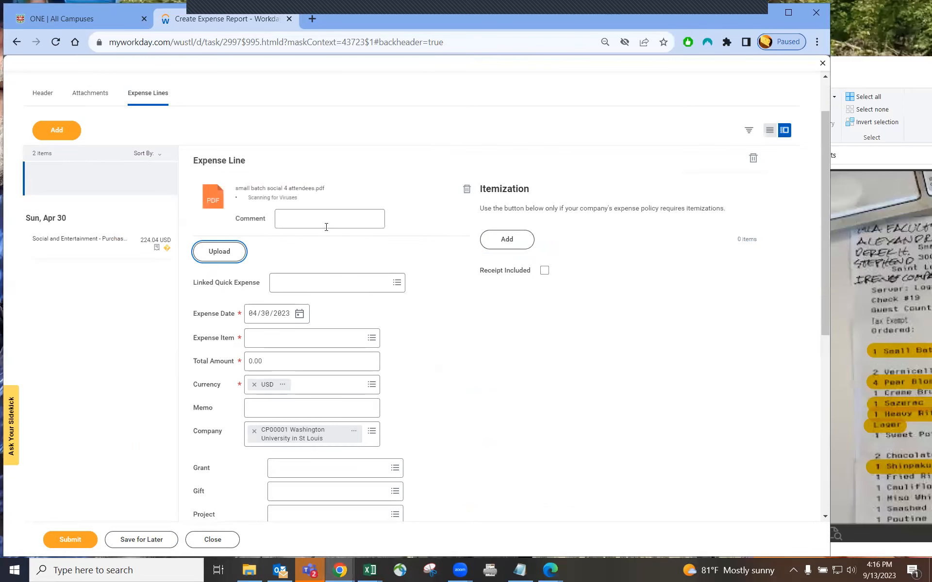
# Set the expense date to 02/27/2022 from the receipt
pyautogui.click(871, 72)
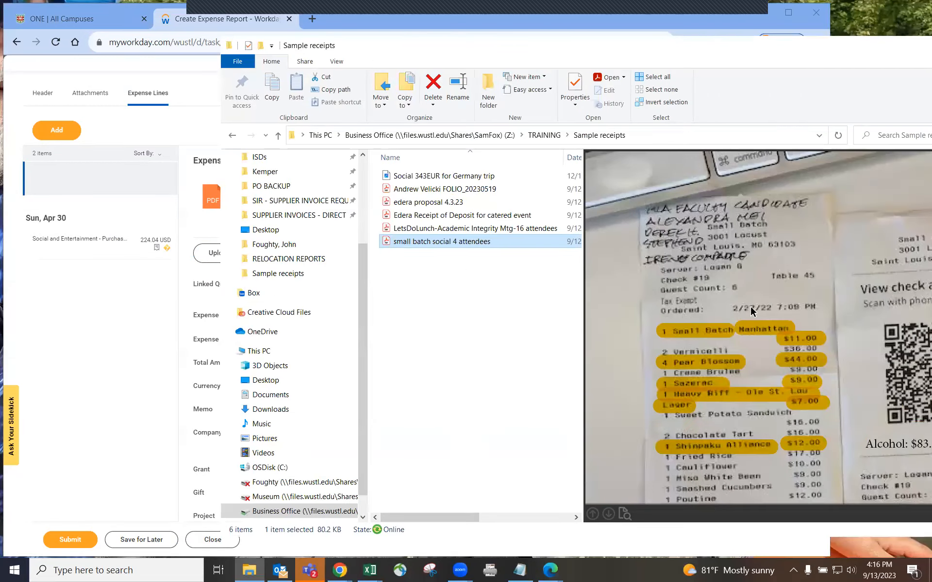
pyautogui.click(99, 368)
pyautogui.click(252, 316)
pyautogui.write('0228')
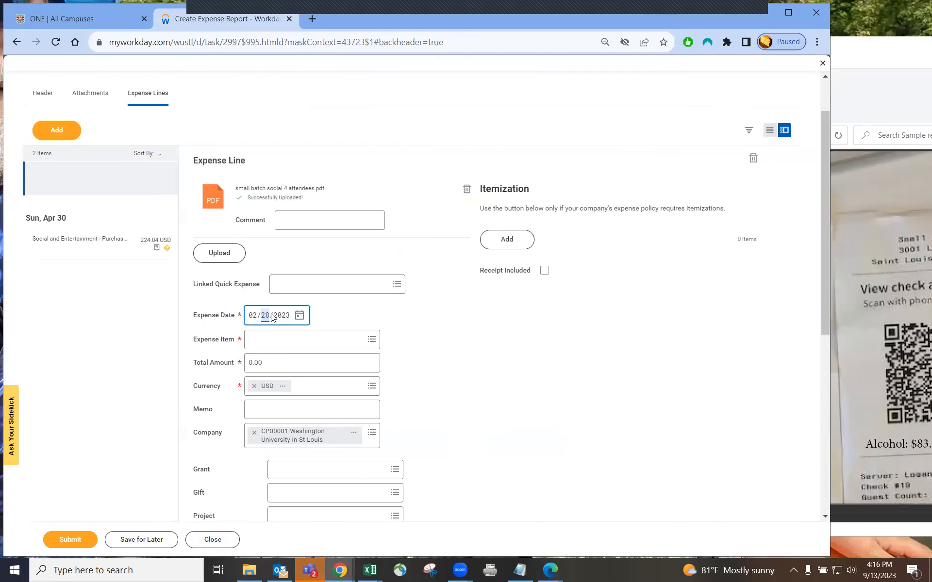
pyautogui.write('27')
pyautogui.write('2022')
pyautogui.click(381, 321)
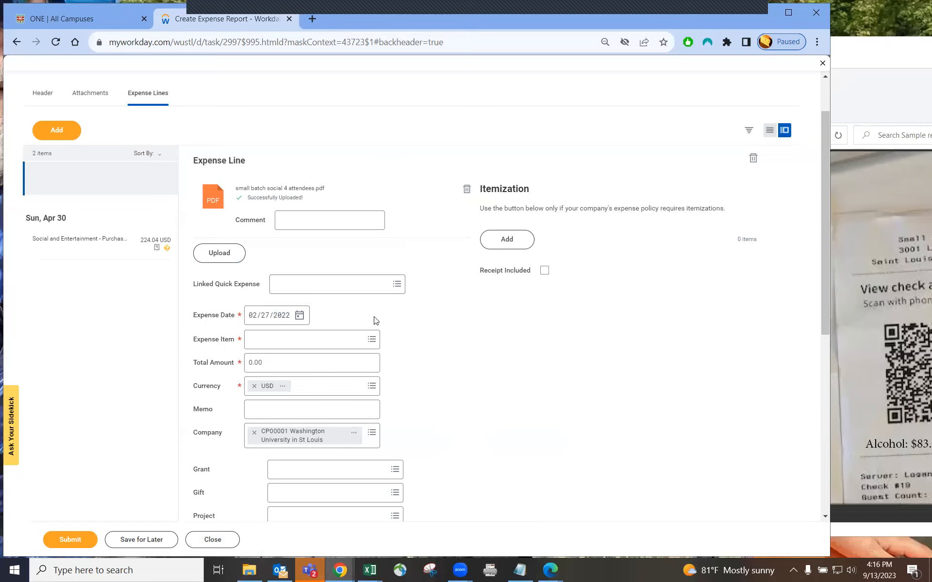
# Choose Social and Entertainment - Purchases and Supplies as the expense item
pyautogui.click(287, 341)
pyautogui.write('social')
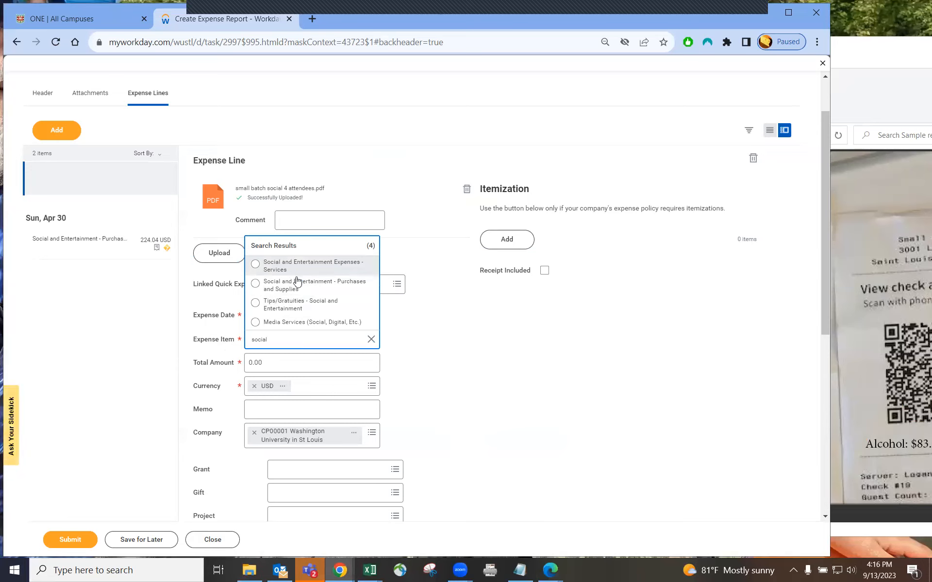
pyautogui.press('Down')
pyautogui.click(289, 290)
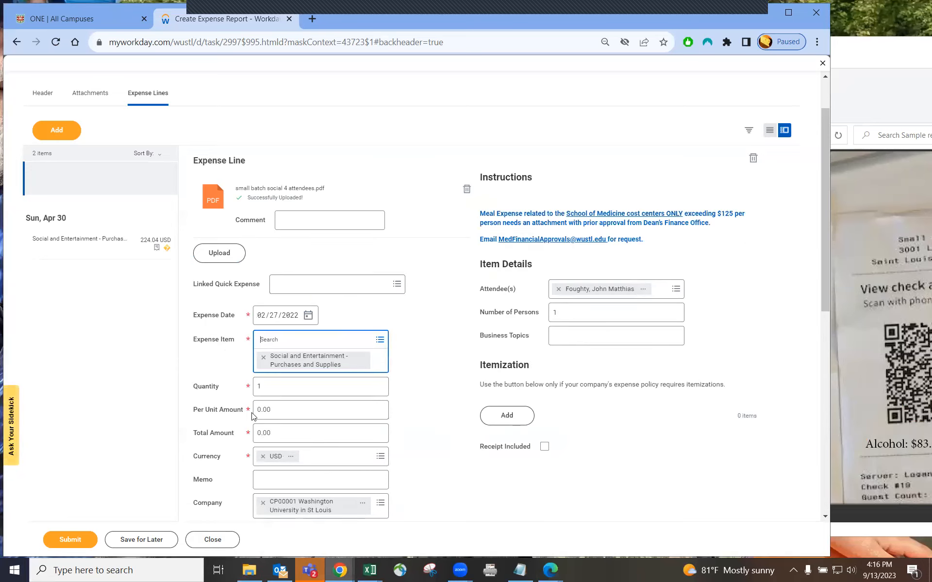
# Enter 257.00 as the Total Amount and confirm Per Unit Amount 257.00 and Quantity 1
pyautogui.click(268, 435)
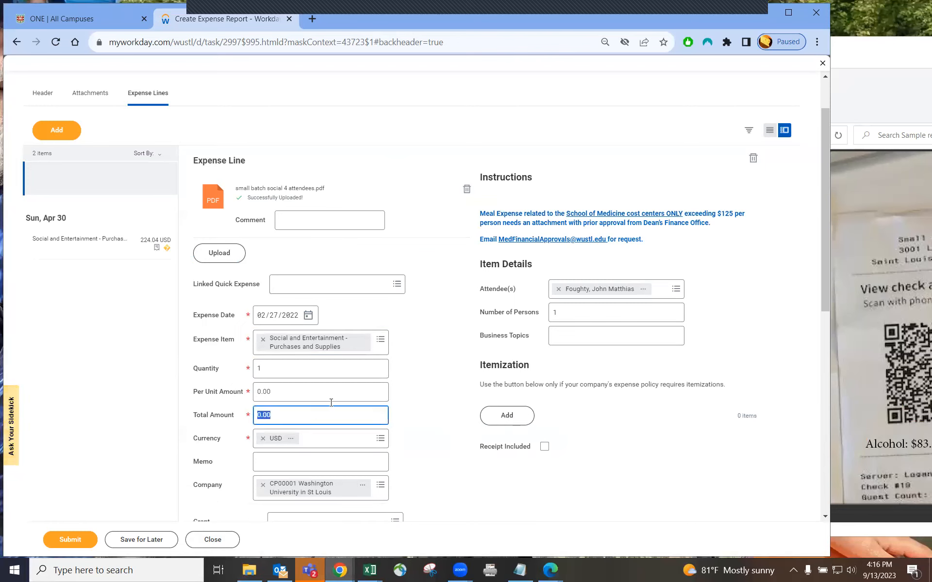
pyautogui.click(861, 55)
pyautogui.moveTo(843, 53); pyautogui.dragTo(706, 36)
pyautogui.scroll(-5, 763, 314)
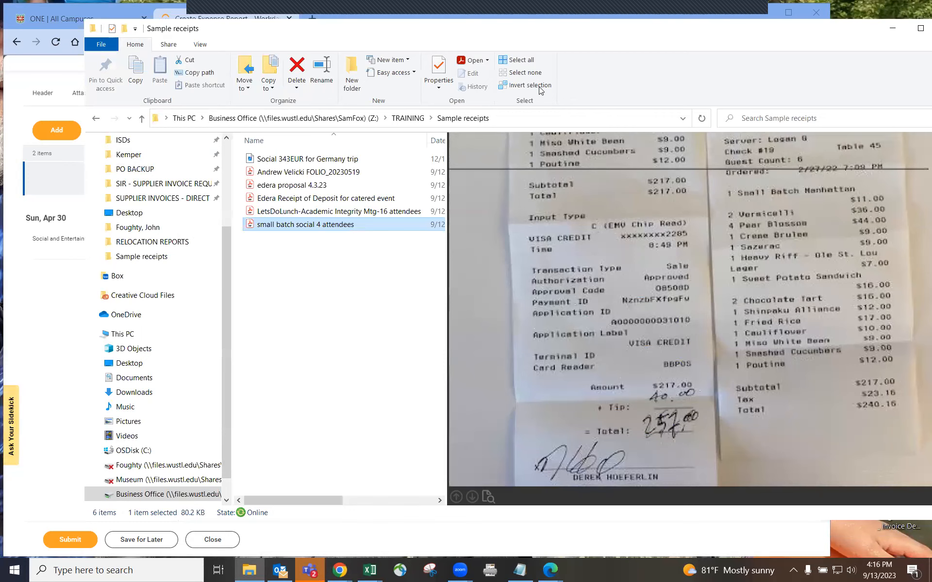
pyautogui.moveTo(447, 37); pyautogui.dragTo(647, 43)
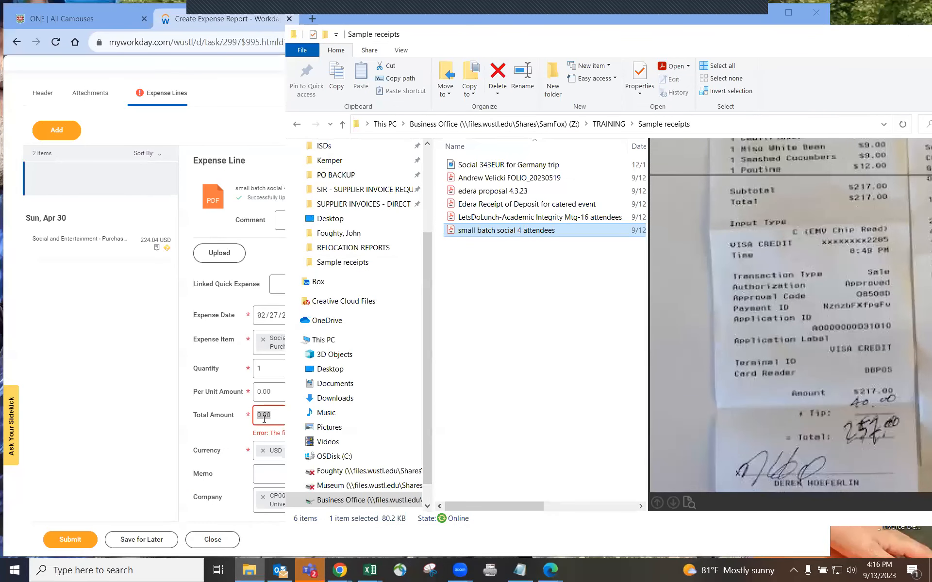
pyautogui.click(246, 412)
pyautogui.write('257')
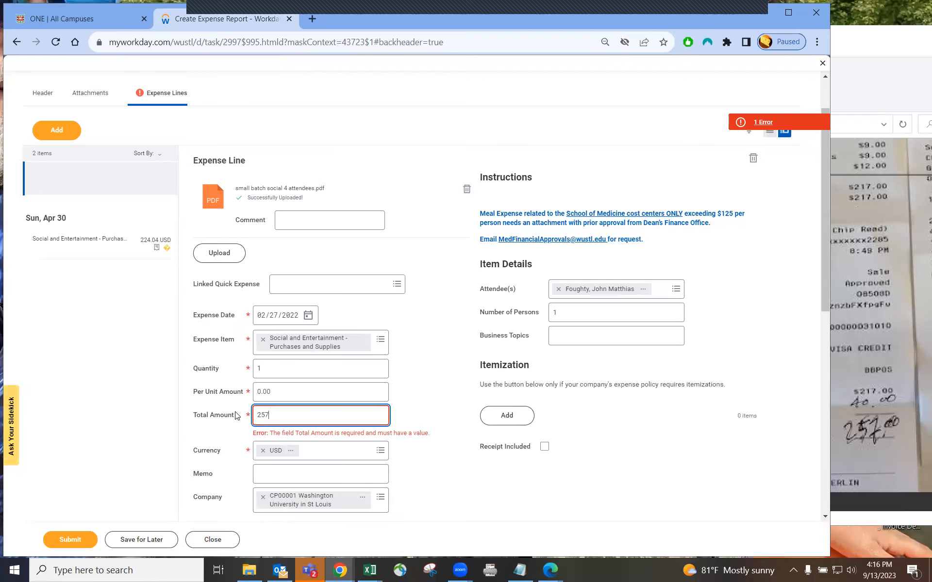
pyautogui.press('Tab')
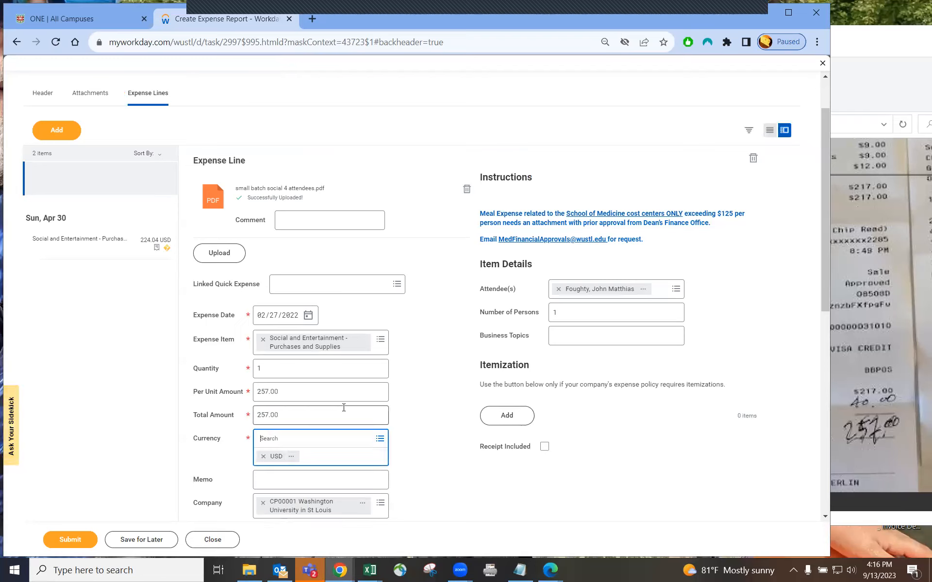
pyautogui.click(290, 395)
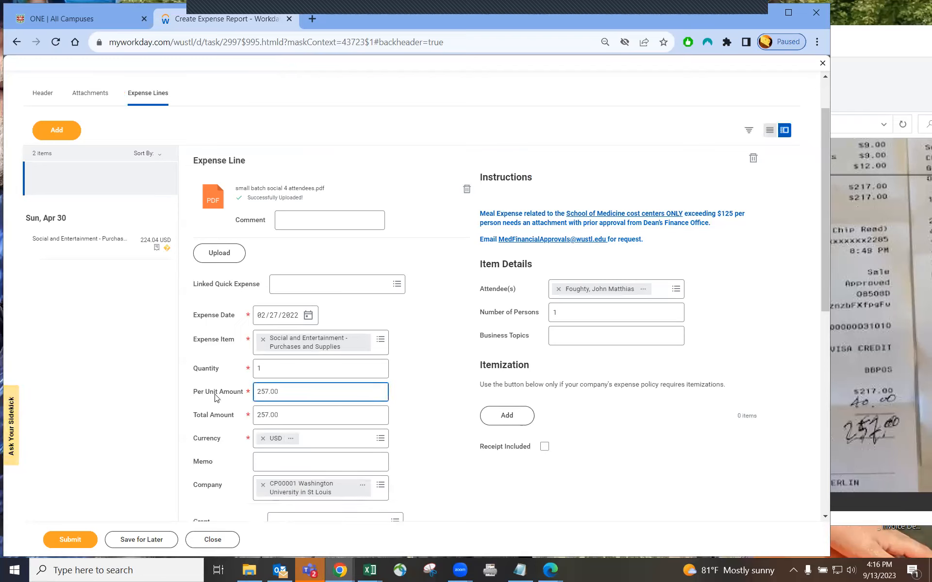
pyautogui.click(272, 377)
pyautogui.click(415, 370)
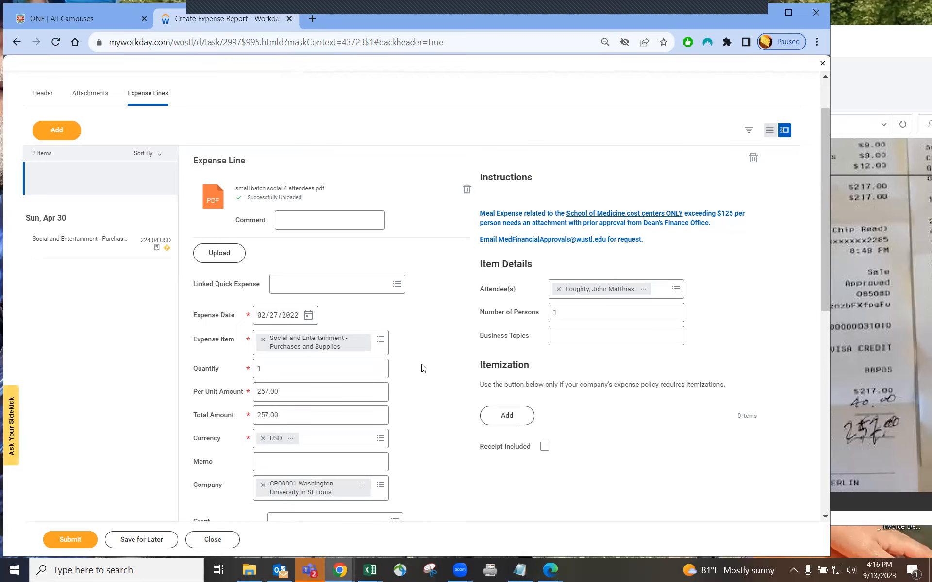
# Read the guest names on the receipt and add the first guest as an attendee
pyautogui.click(855, 39)
pyautogui.scroll(5, 761, 233)
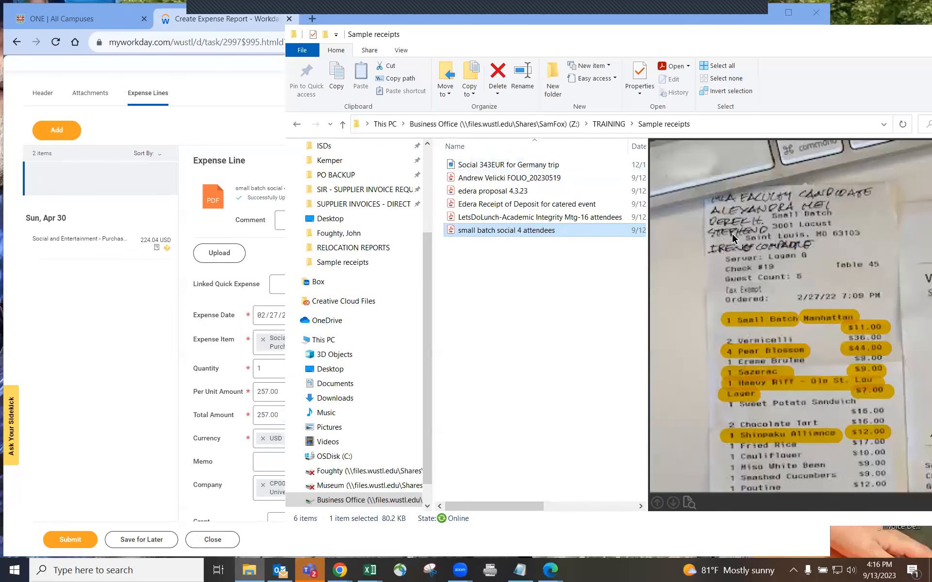
pyautogui.click(122, 367)
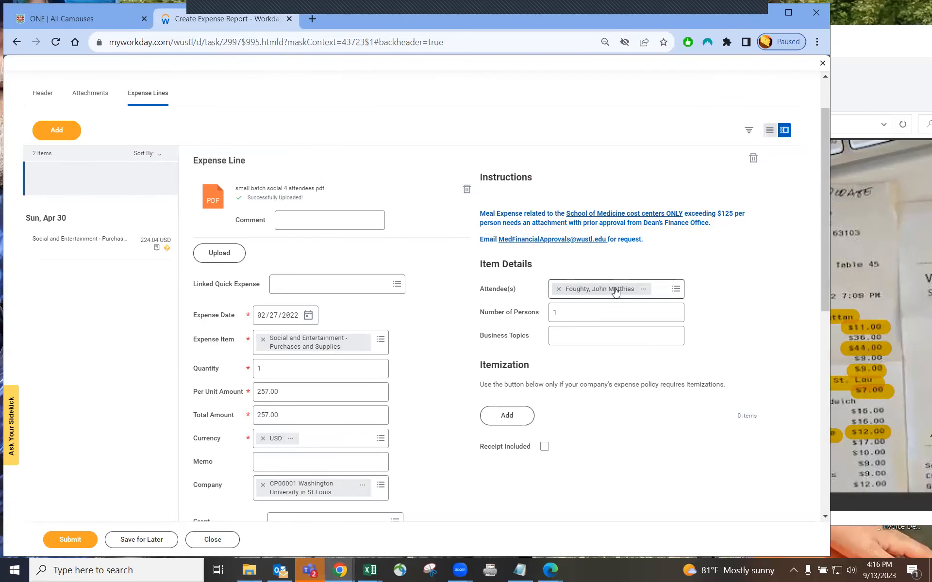
pyautogui.click(859, 47)
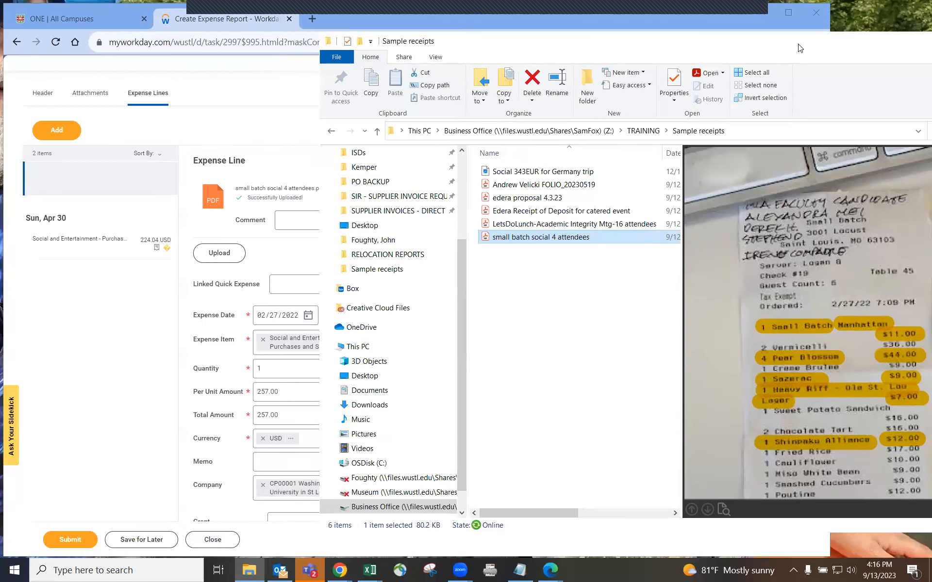
pyautogui.click(670, 17)
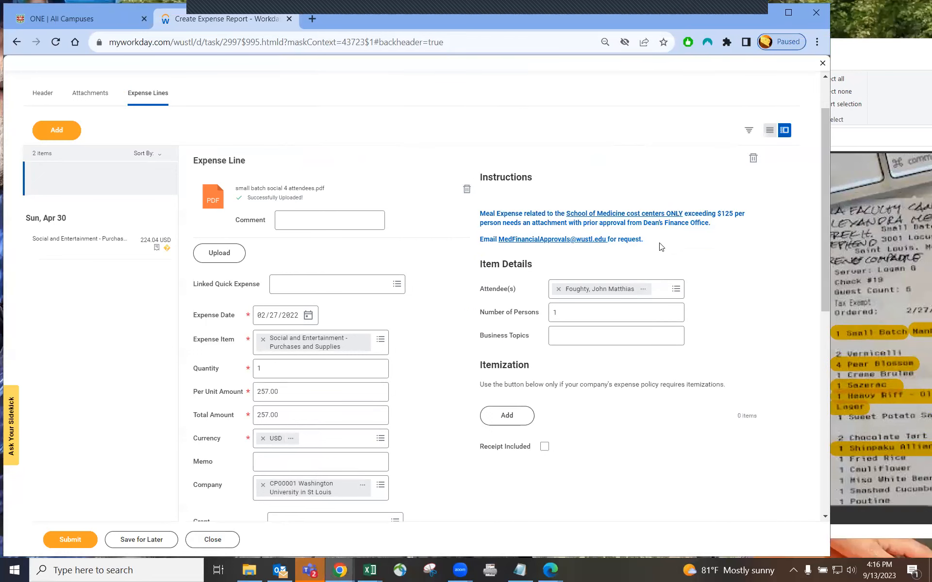
pyautogui.click(675, 290)
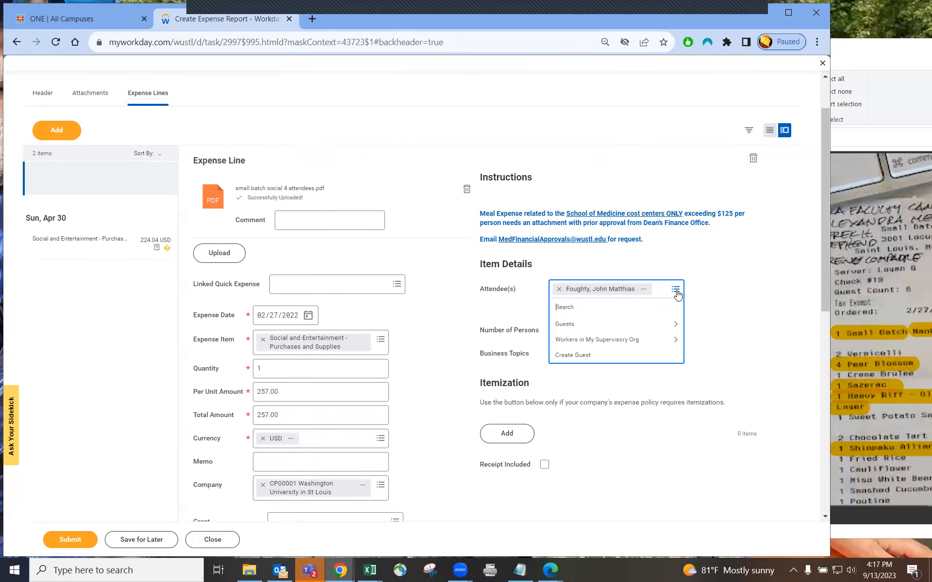
pyautogui.press('Return')
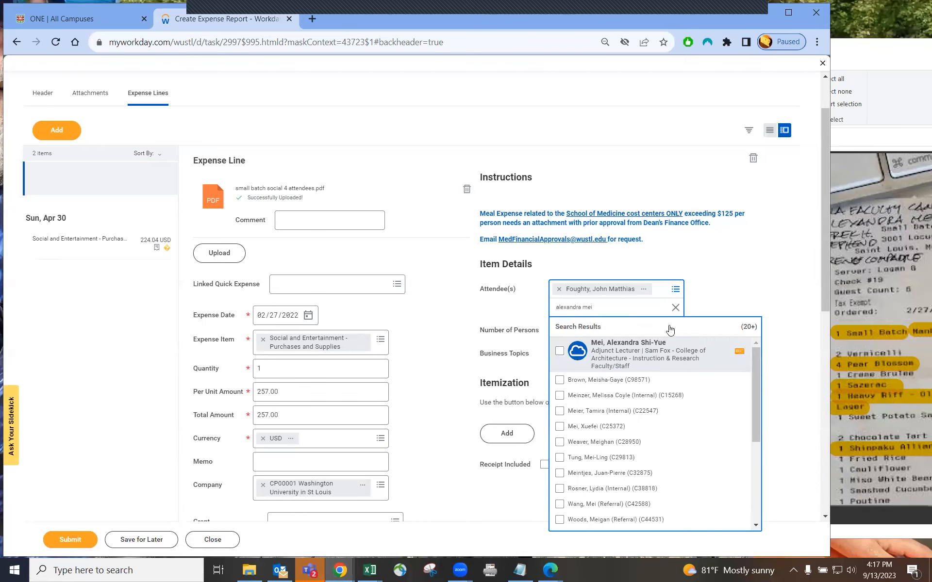
pyautogui.click(671, 341)
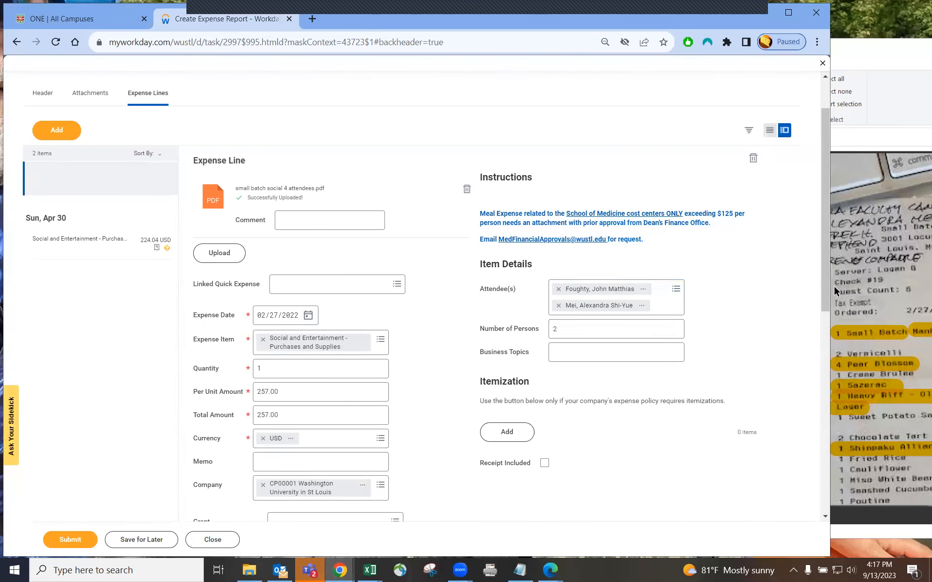
# Add the next guest as an attendee and remove the original attendee
pyautogui.click(679, 303)
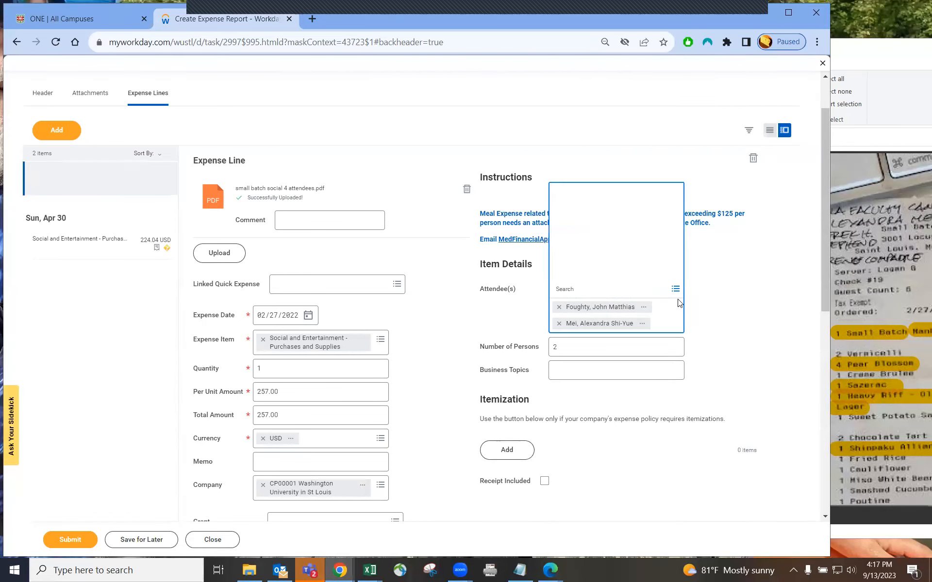
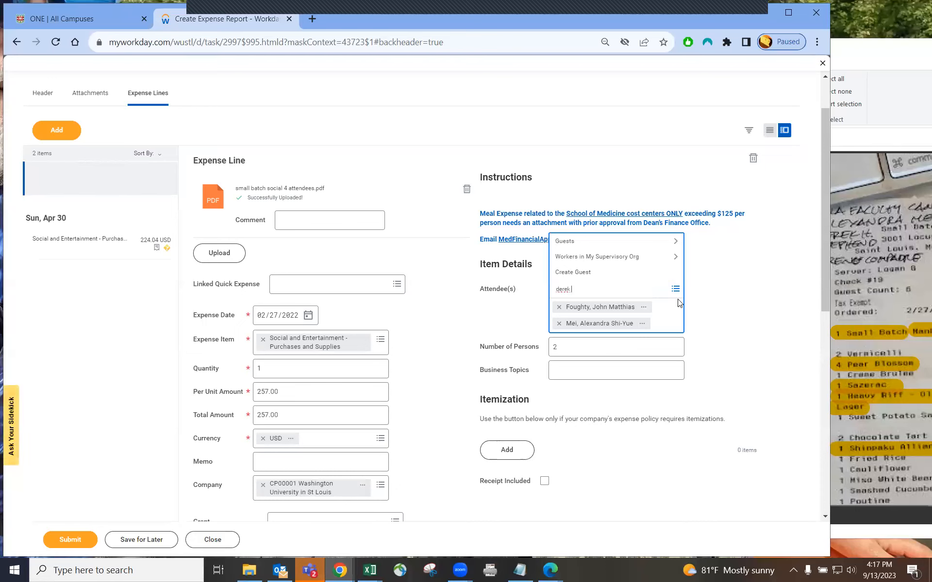
pyautogui.press('Return')
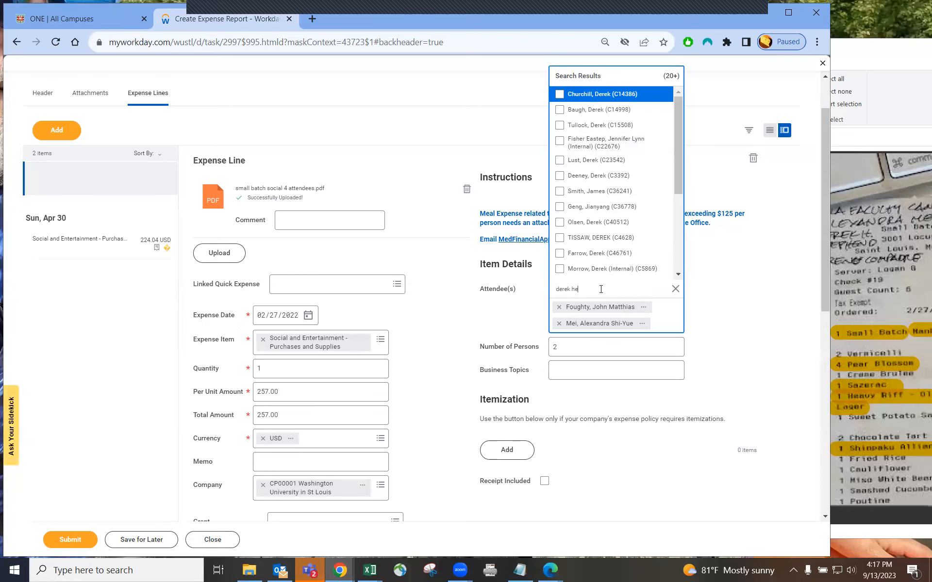
pyautogui.press('Return')
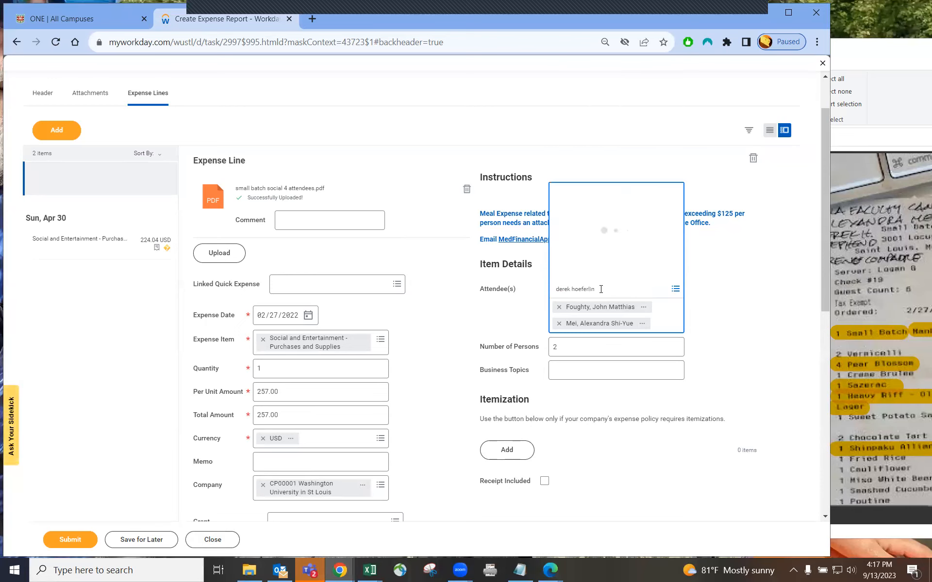
pyautogui.click(633, 108)
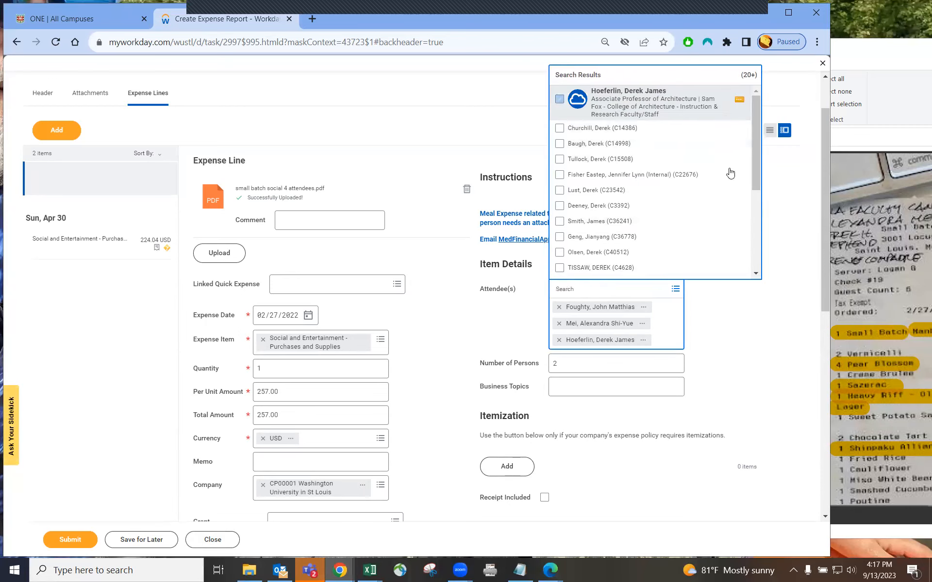
pyautogui.click(781, 341)
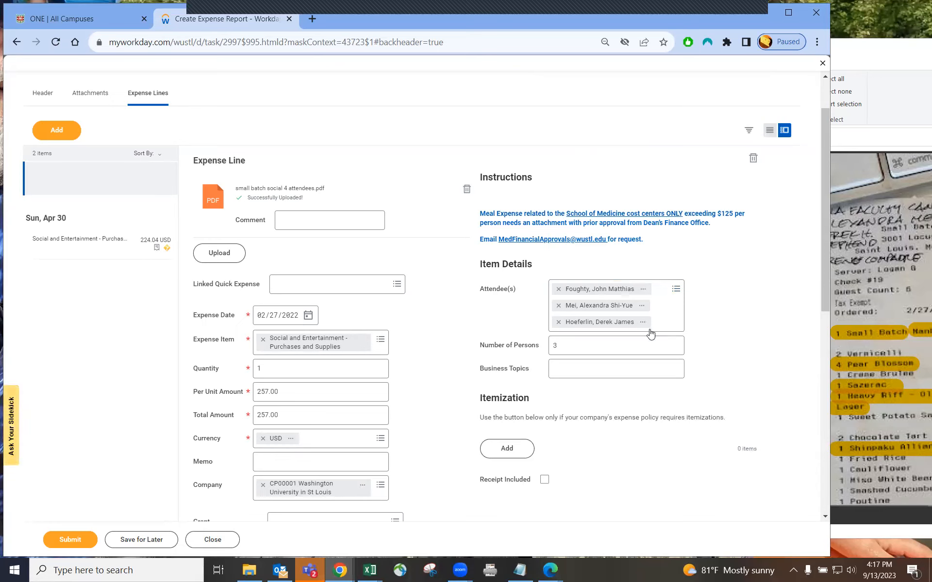
pyautogui.click(558, 289)
# Search for another guest, then re-add the original attendee by surname
pyautogui.click(675, 290)
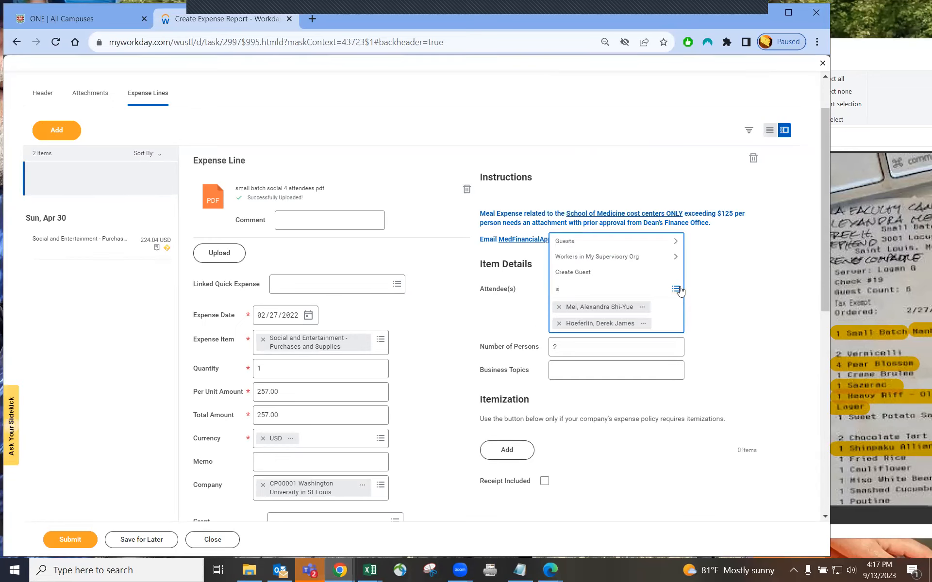
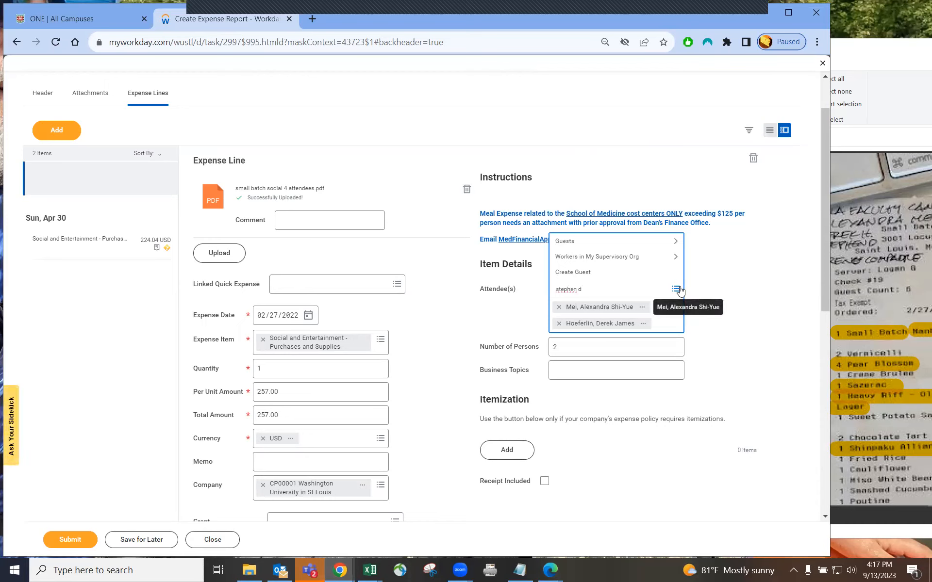
pyautogui.press('Return')
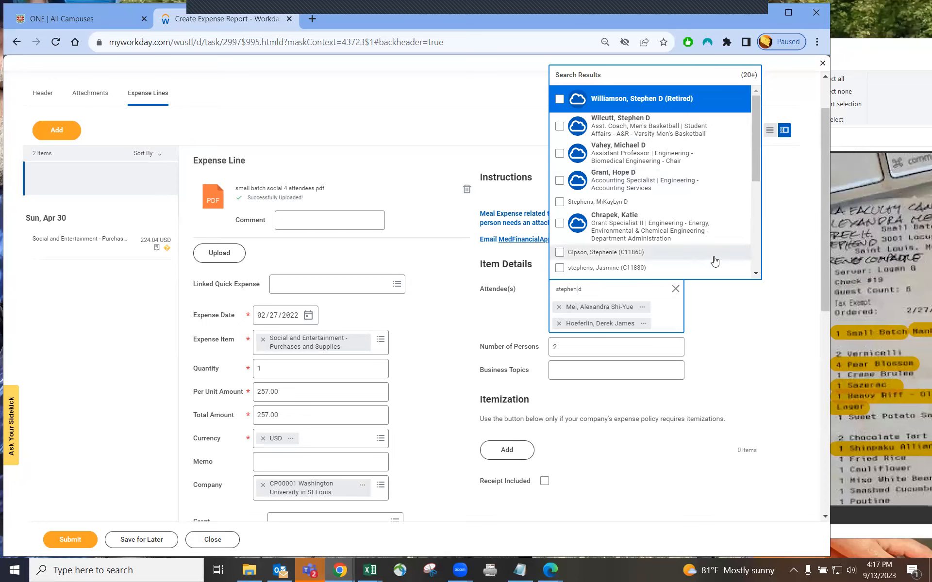
pyautogui.moveTo(757, 172); pyautogui.dragTo(666, 233)
pyautogui.press('BackSpace')
pyautogui.press('BackSpace')
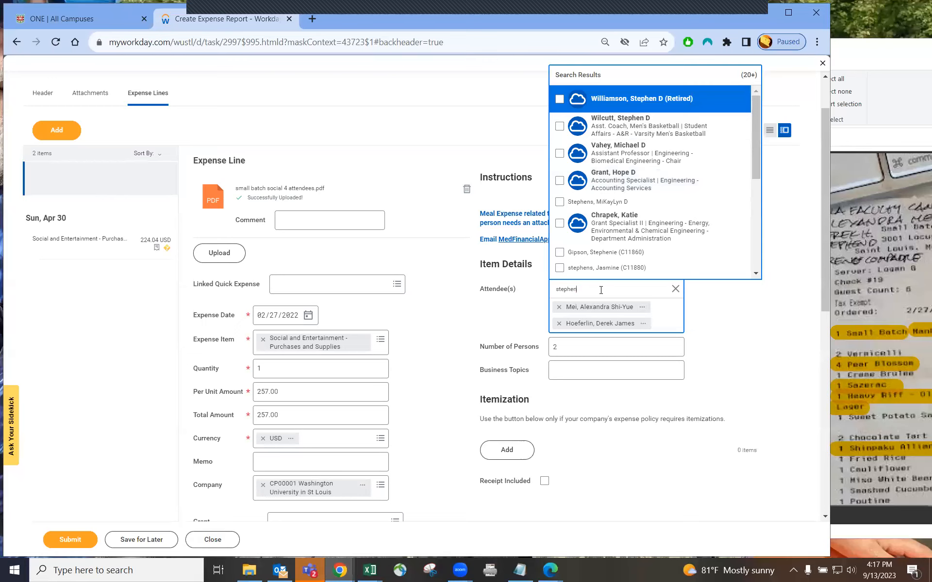
pyautogui.moveTo(756, 137); pyautogui.dragTo(592, 161)
pyautogui.doubleClick(550, 288)
pyautogui.write('gou')
pyautogui.press('BackSpace')
pyautogui.write('f')
pyautogui.press('Return')
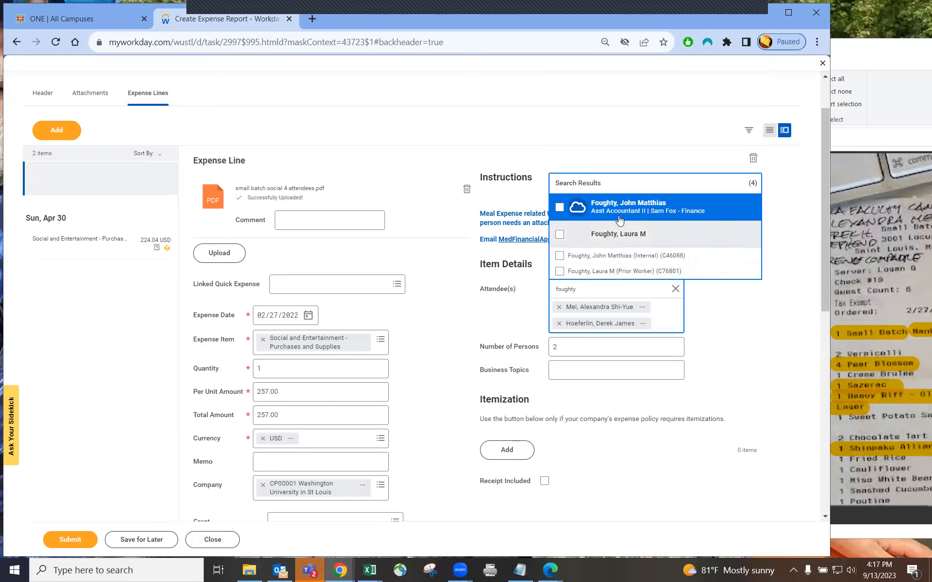
pyautogui.click(619, 217)
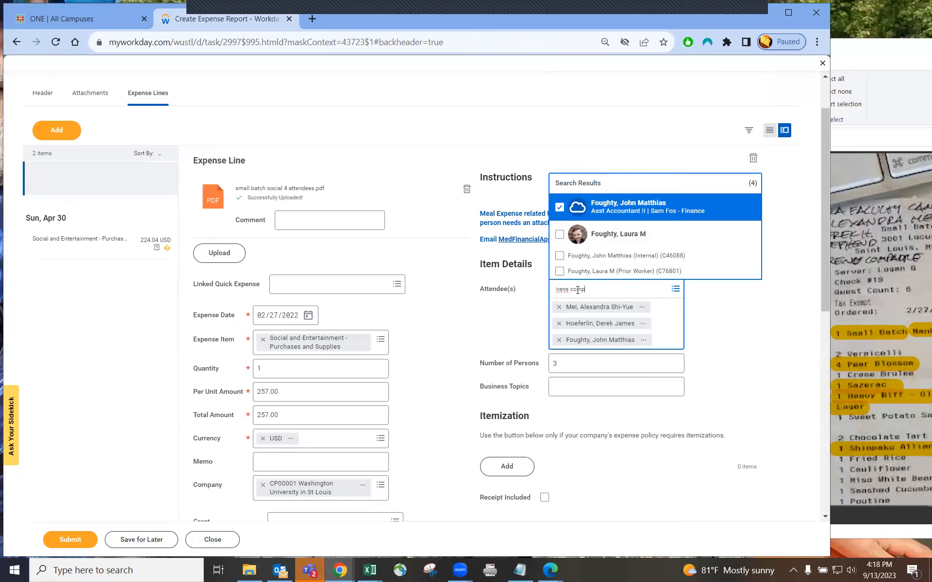
# Correct the guest search and add the fourth guest as an attendee
pyautogui.press('BackSpace')
pyautogui.write('e')
pyautogui.press('Return')
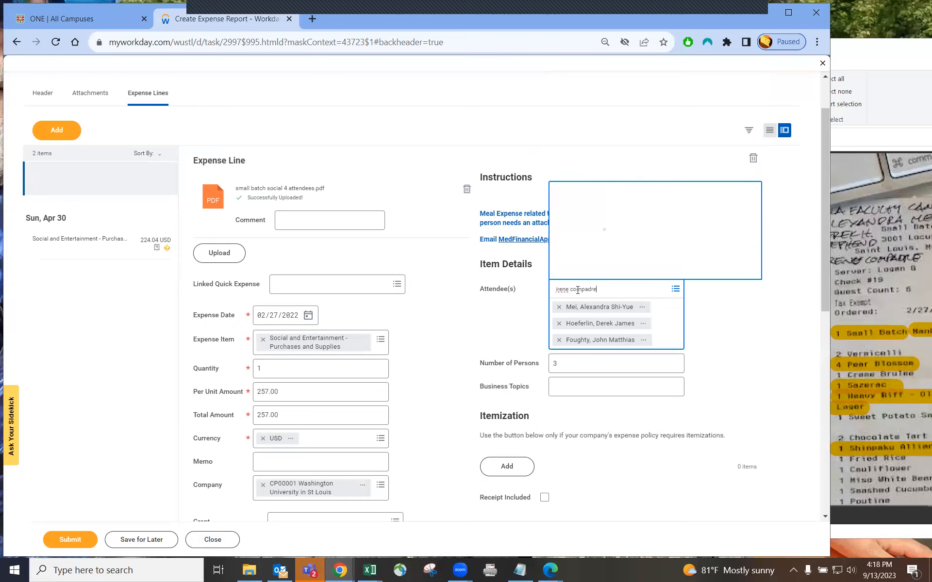
pyautogui.press('Return')
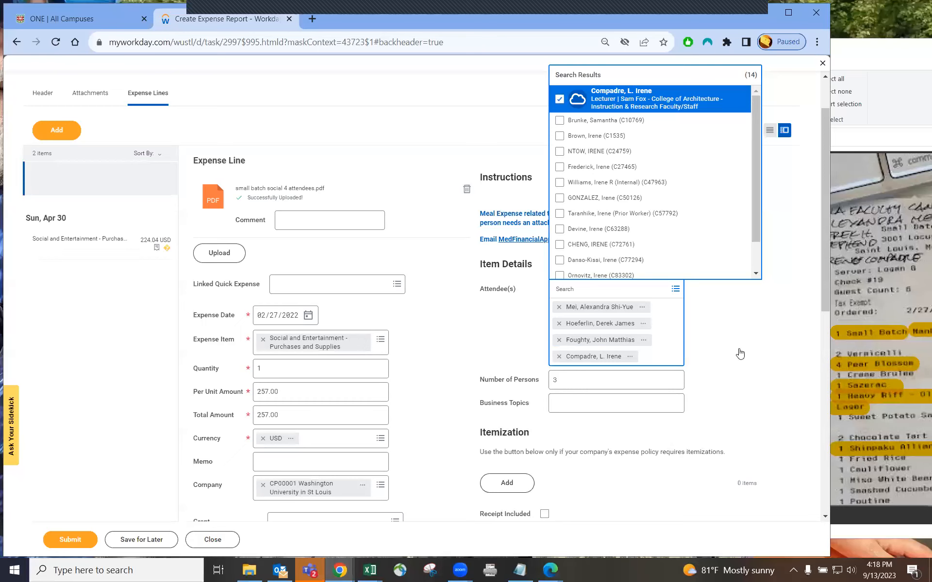
pyautogui.click(796, 104)
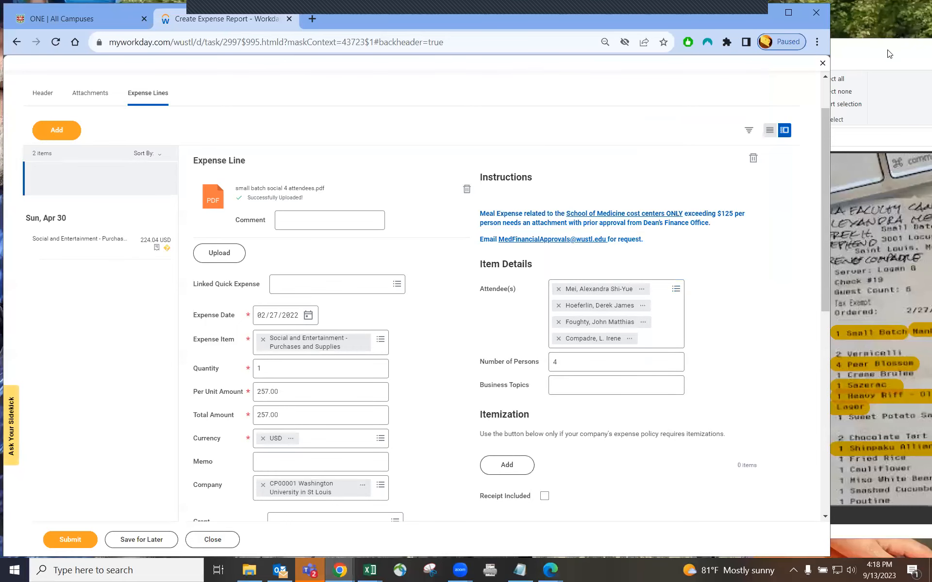
pyautogui.click(852, 182)
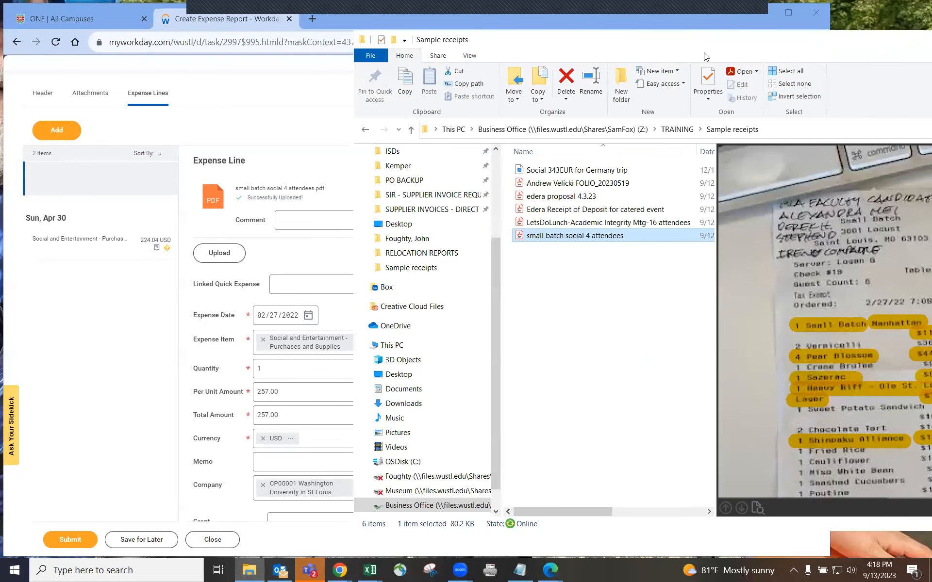
# Enter 'MLA Faculty candidate dinner' in Business Topics and save the Feb 27 257.00 USD line
pyautogui.moveTo(461, 47); pyautogui.dragTo(629, 59)
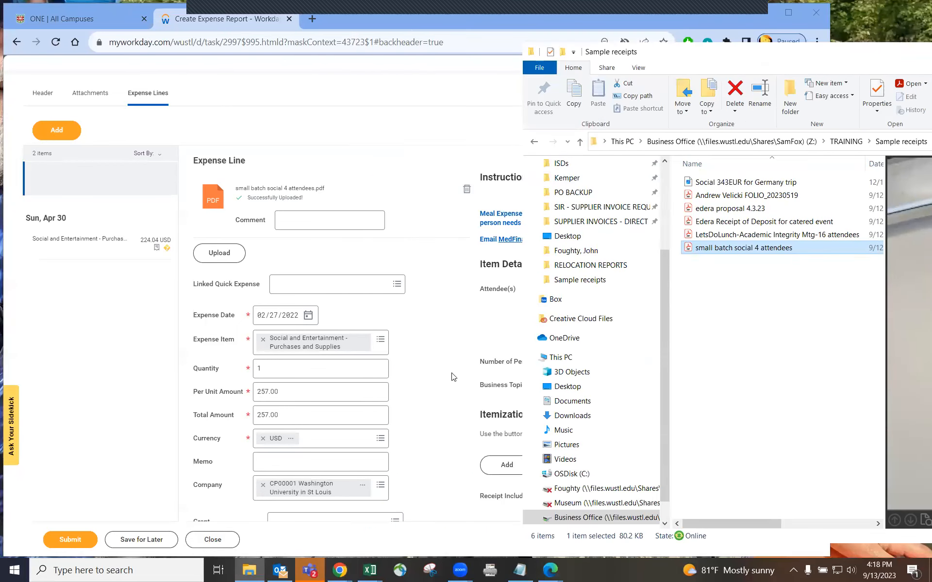
pyautogui.click(551, 365)
pyautogui.click(571, 384)
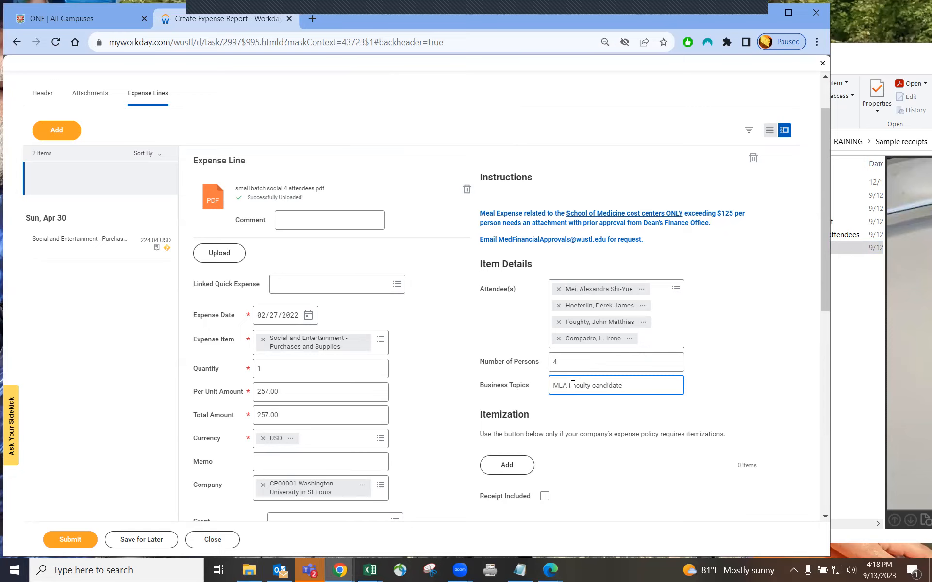
pyautogui.click(704, 394)
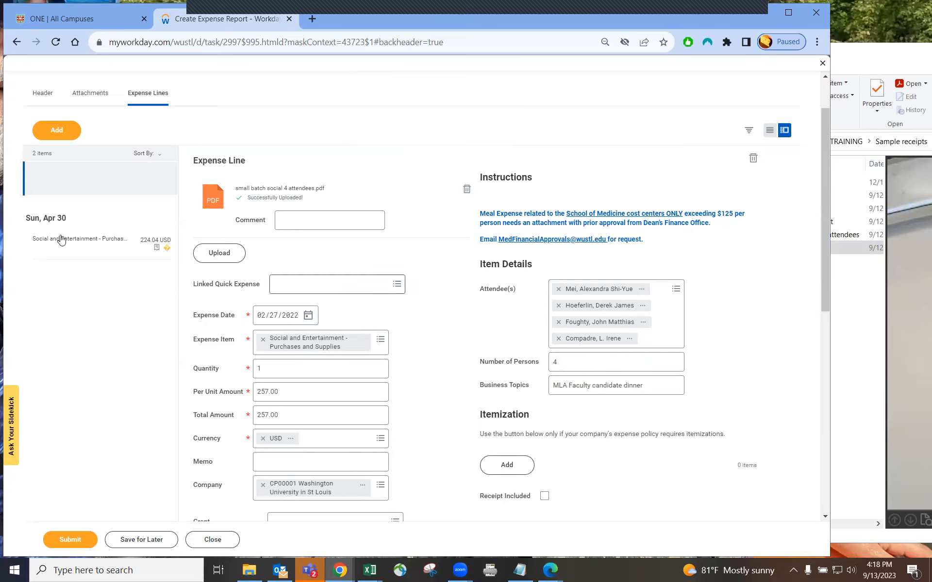
pyautogui.click(62, 175)
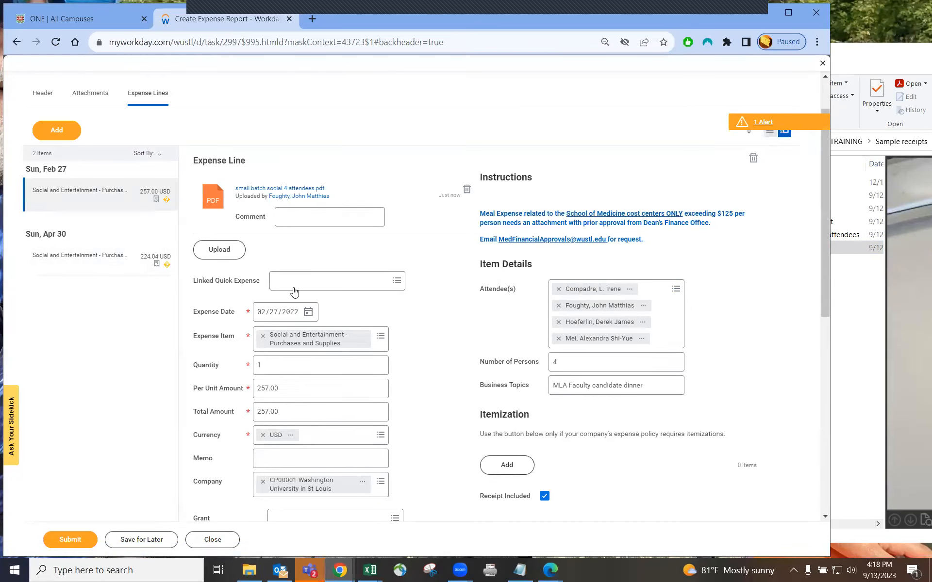
pyautogui.scroll(-6, 415, 325)
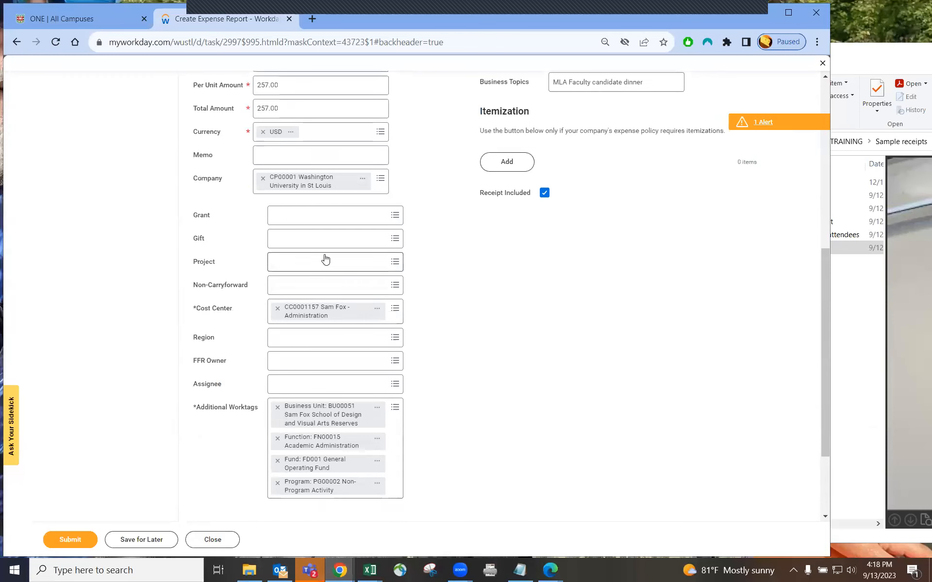
pyautogui.scroll(6, 383, 316)
pyautogui.scroll(-4, 350, 374)
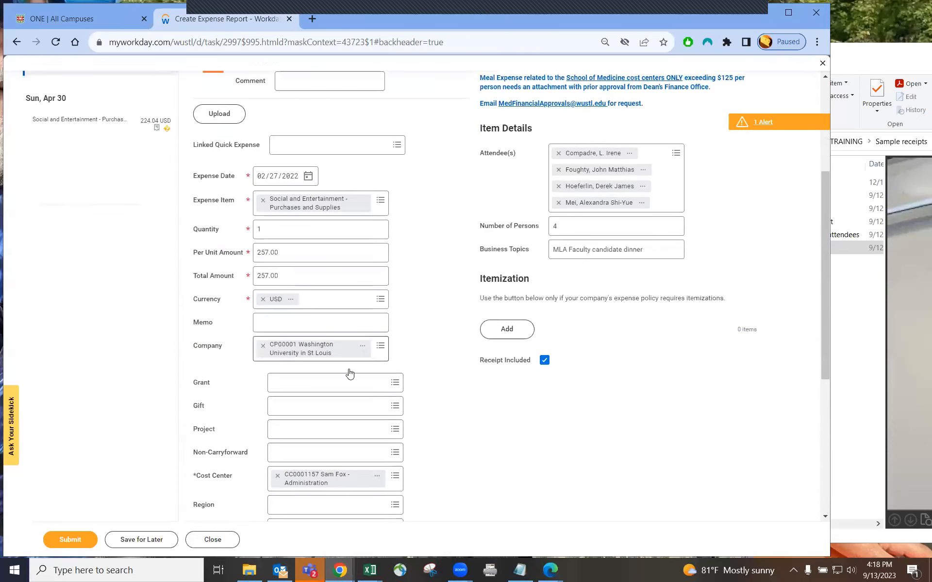
pyautogui.scroll(4, 205, 263)
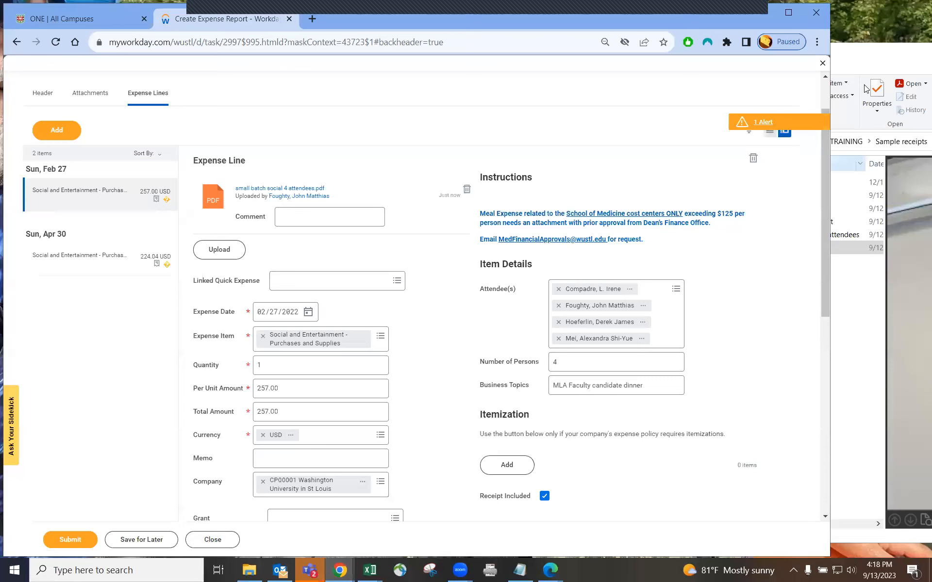
# Open the Apr 30 expense line and view its Edera deposit receipt attachment
pyautogui.click(839, 54)
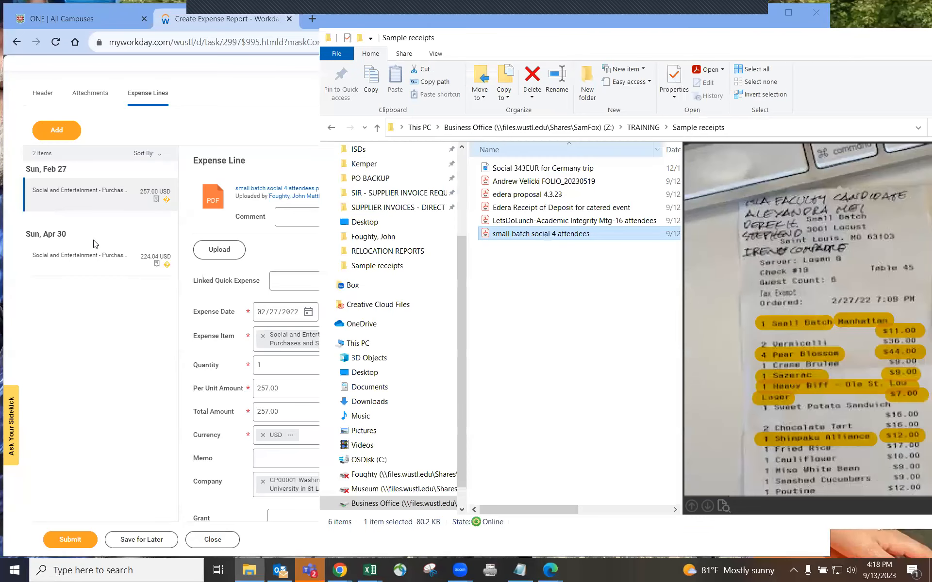
pyautogui.click(71, 262)
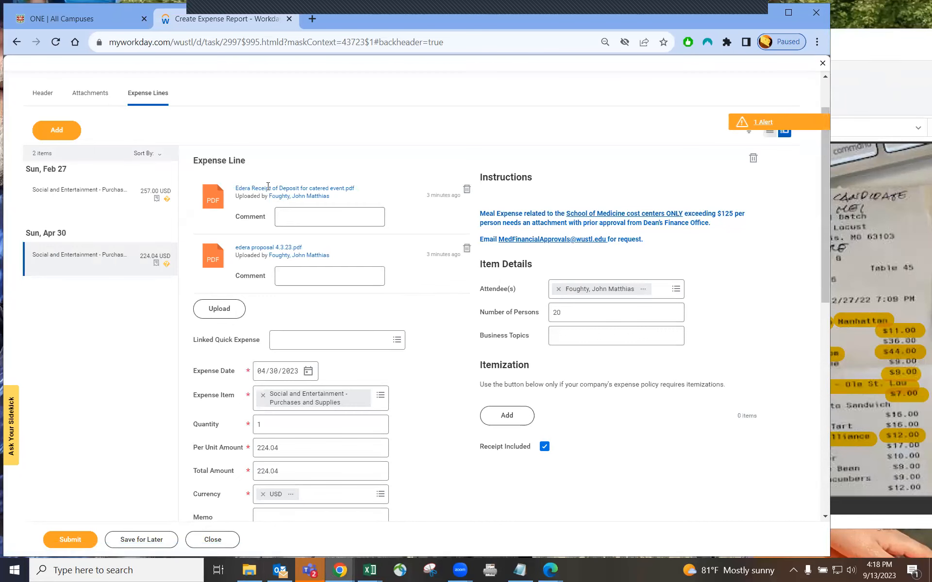
pyautogui.click(277, 188)
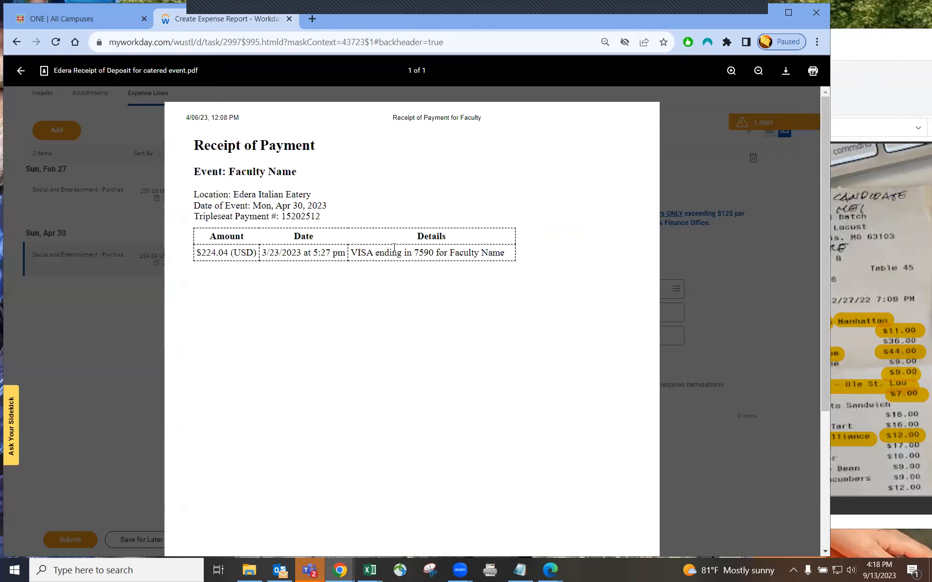
pyautogui.press('Escape')
# View the edera proposal attachment, then bring the receipts folder forward
pyautogui.click(265, 246)
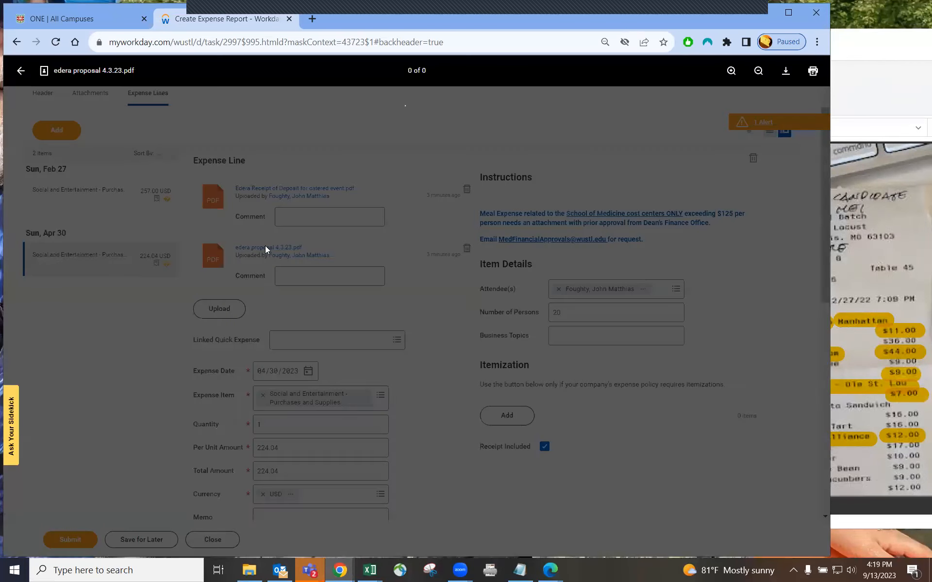
pyautogui.scroll(-5, 597, 318)
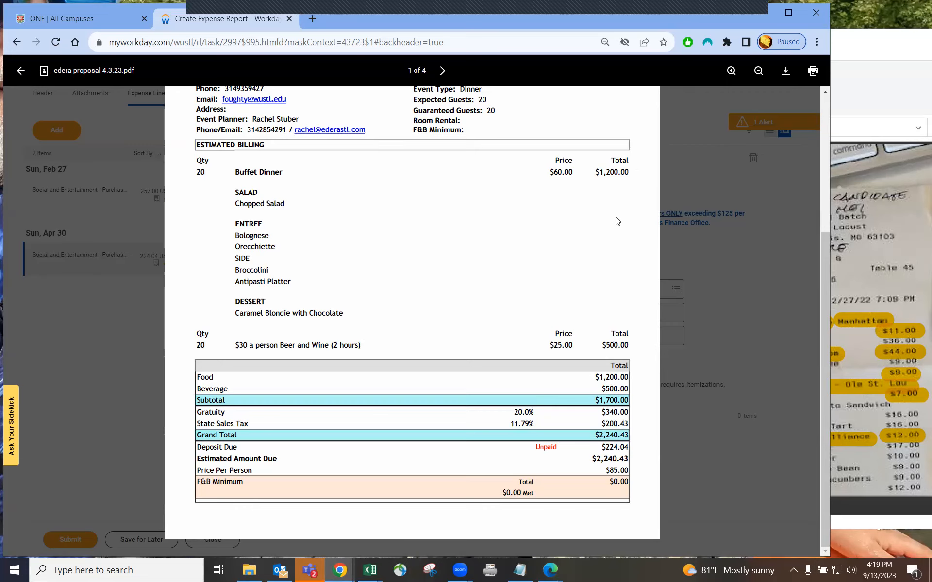
pyautogui.click(740, 366)
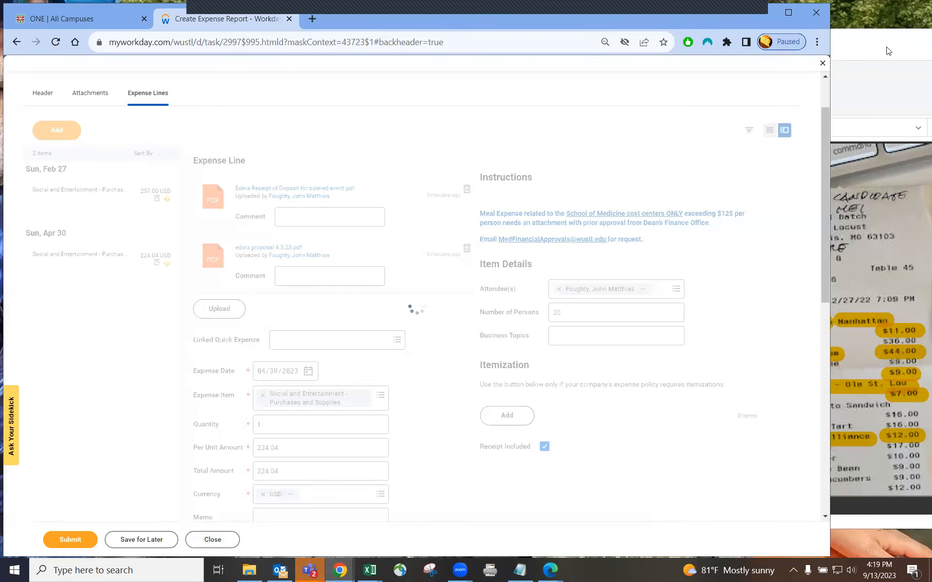
pyautogui.click(836, 120)
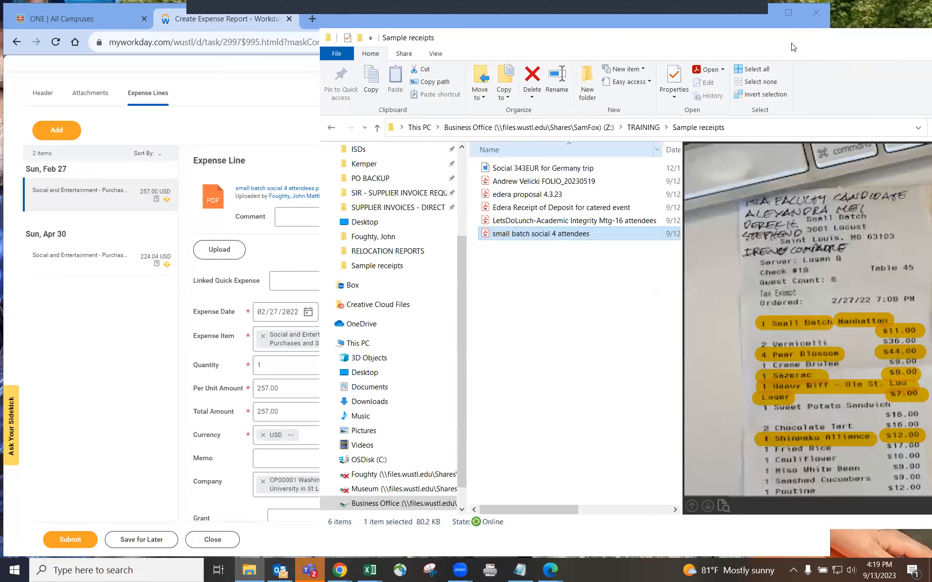
pyautogui.moveTo(791, 44); pyautogui.dragTo(489, 29)
pyautogui.moveTo(892, 265); pyautogui.dragTo(895, 307)
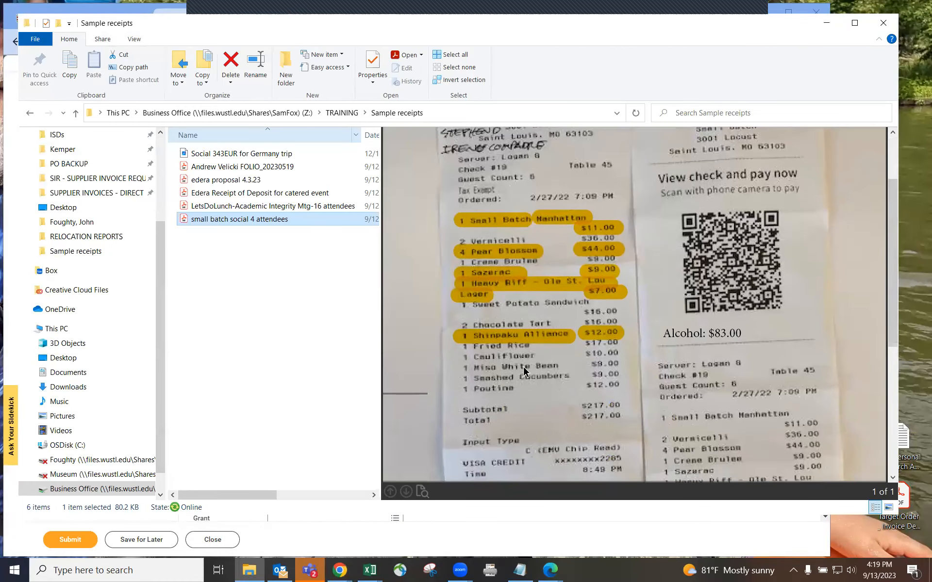
pyautogui.scroll(2, 525, 318)
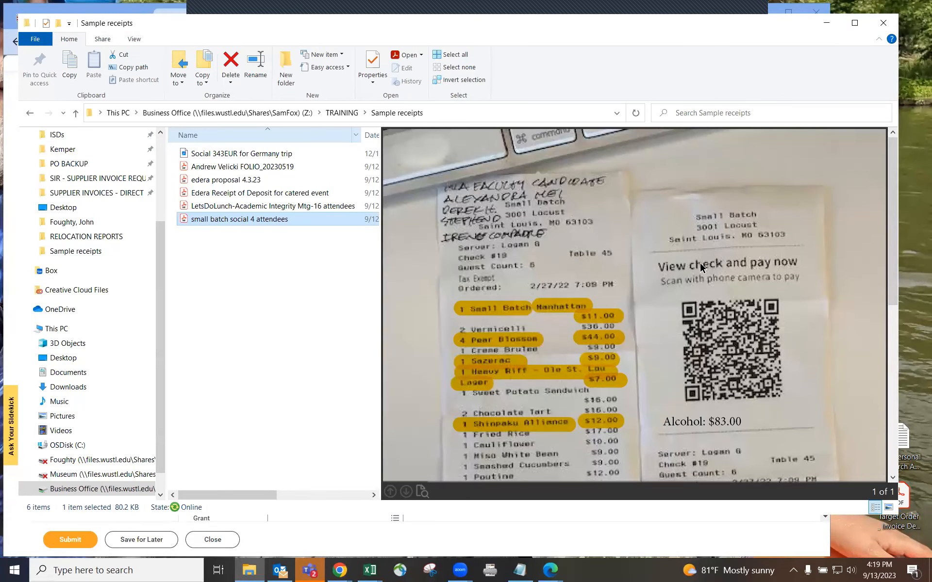
pyautogui.scroll(-3, 630, 252)
pyautogui.scroll(3, 580, 246)
pyautogui.scroll(-8, 616, 283)
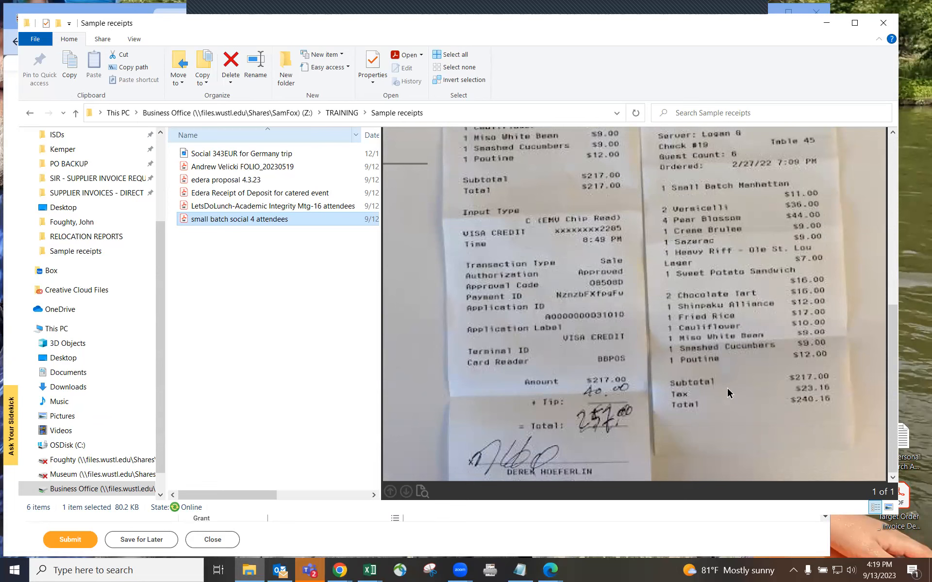
pyautogui.scroll(3, 782, 287)
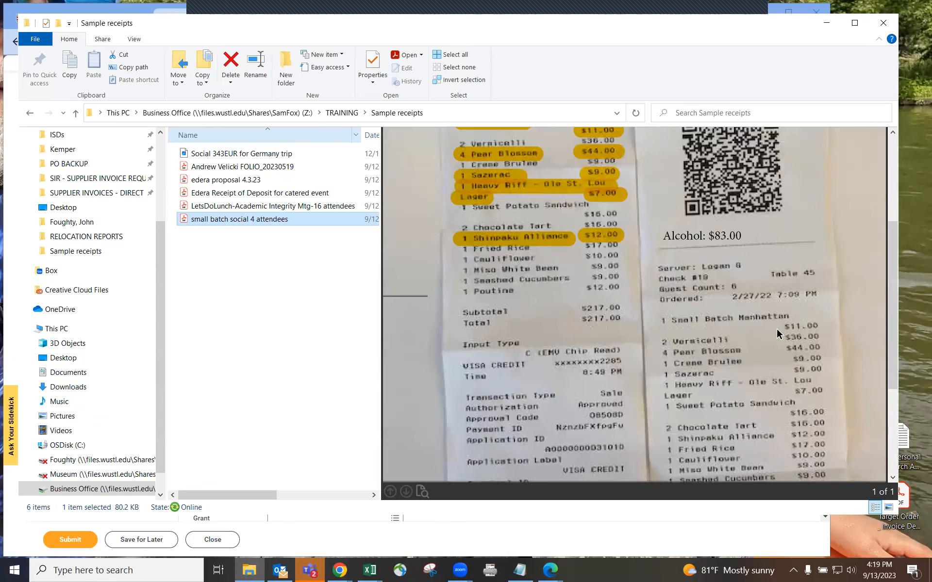
pyautogui.scroll(-3, 776, 330)
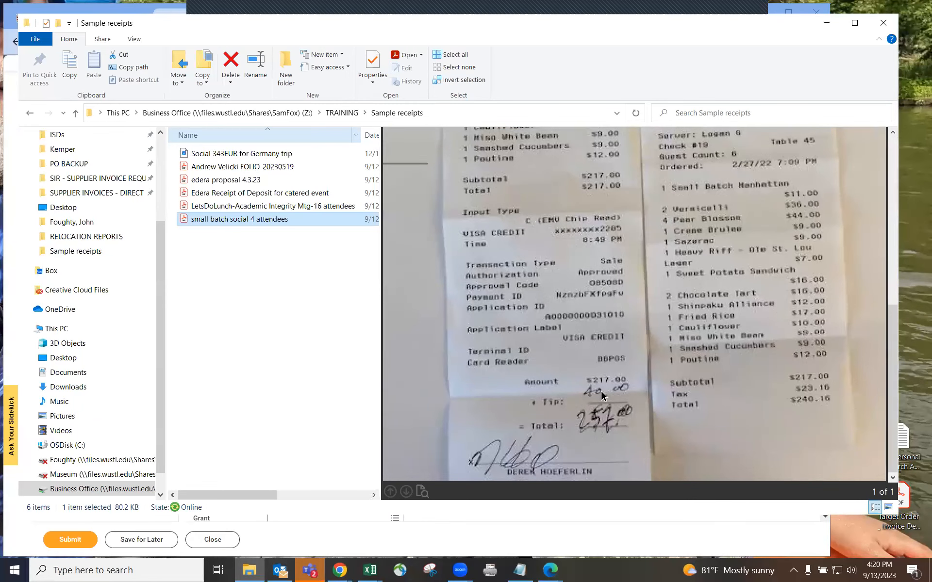
pyautogui.scroll(5, 600, 388)
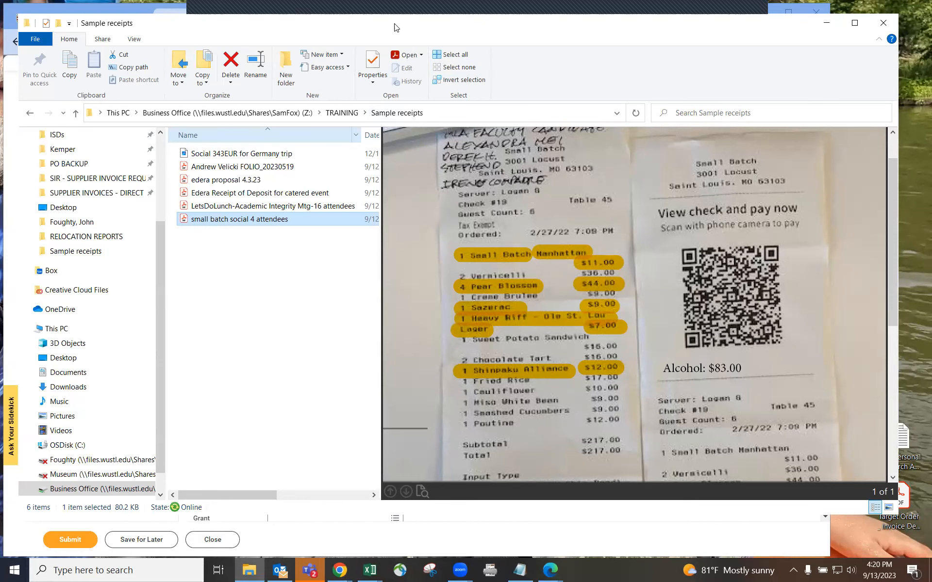
pyautogui.moveTo(394, 28); pyautogui.dragTo(459, 31)
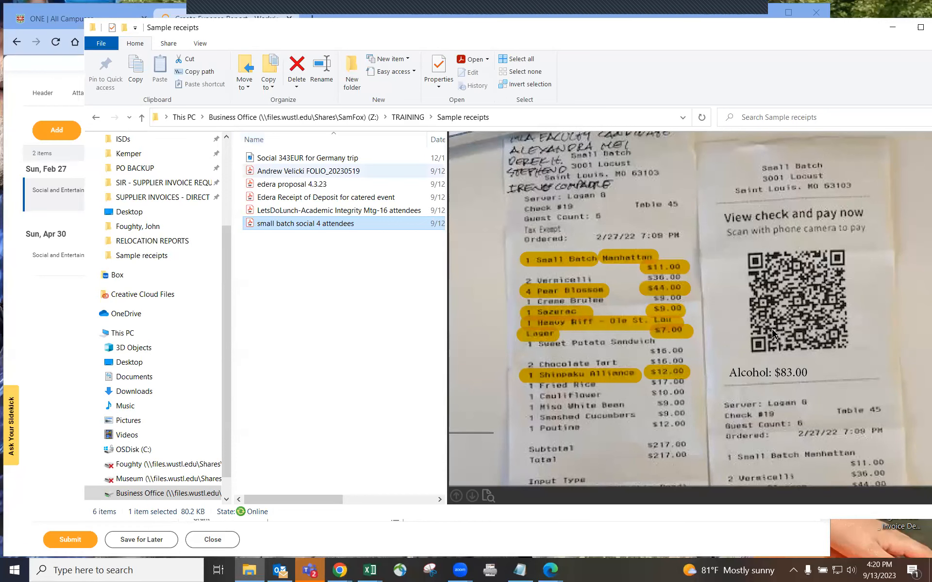
pyautogui.scroll(-5, 750, 296)
pyautogui.scroll(5, 749, 294)
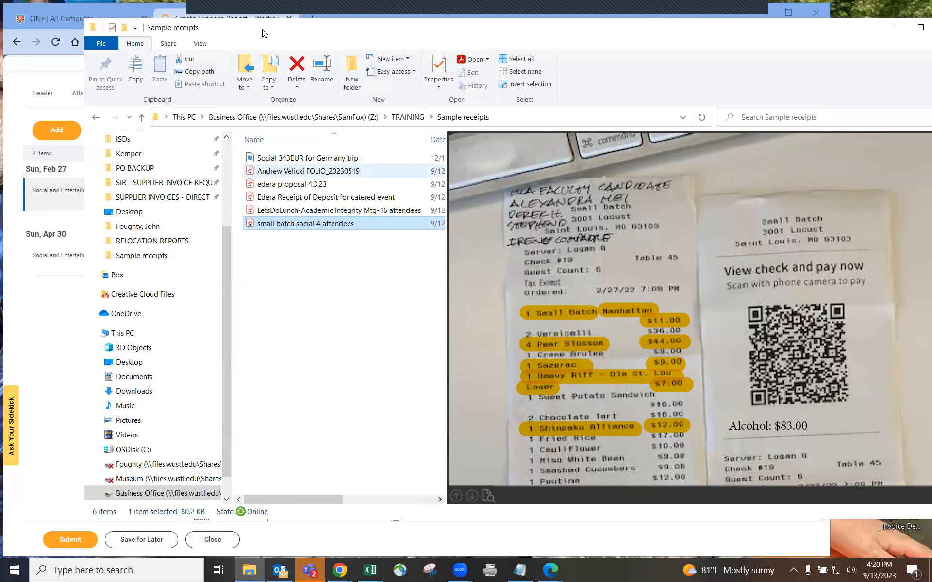
pyautogui.moveTo(262, 33); pyautogui.dragTo(221, 37)
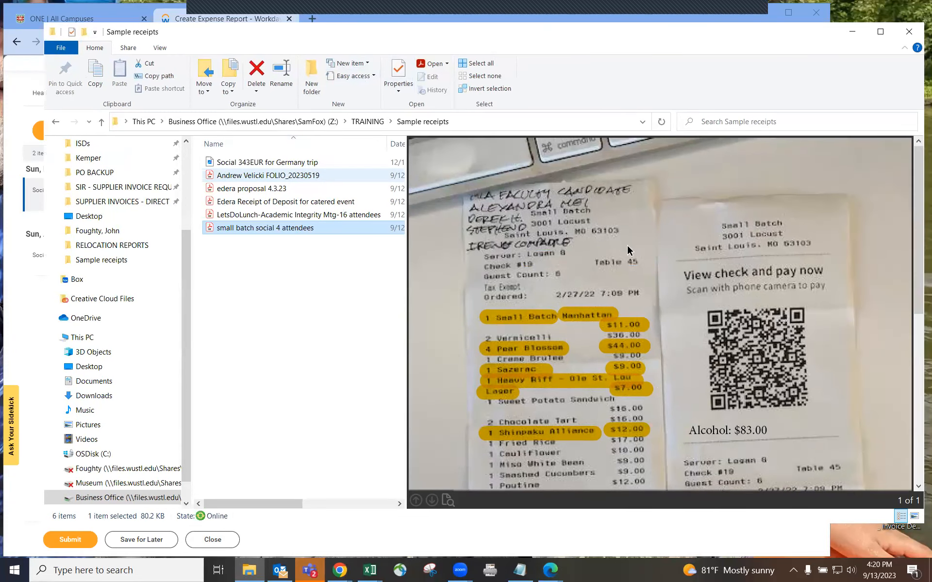
pyautogui.moveTo(216, 39); pyautogui.dragTo(503, 52)
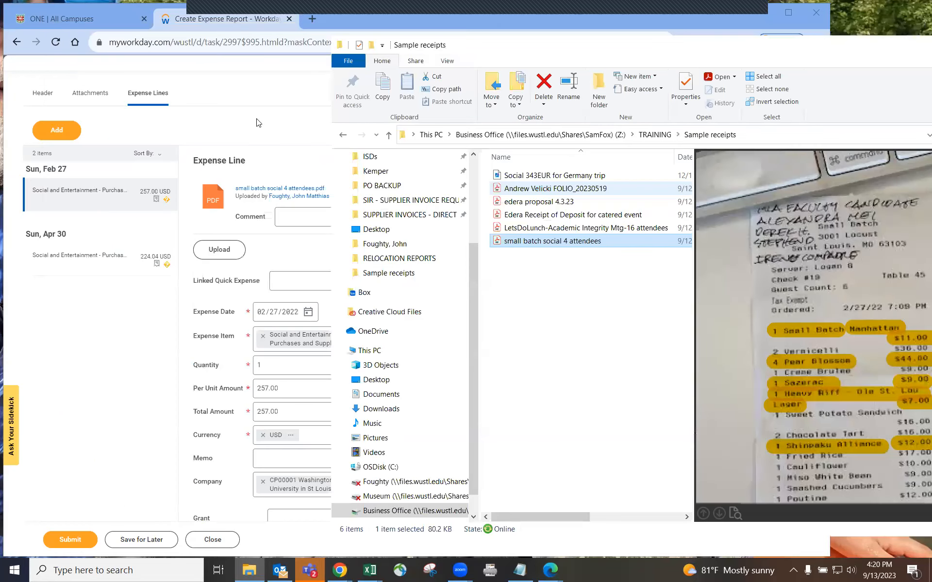
# Return to the Feb 27 meal line and add an itemization entry with 257.00 remaining
pyautogui.click(257, 122)
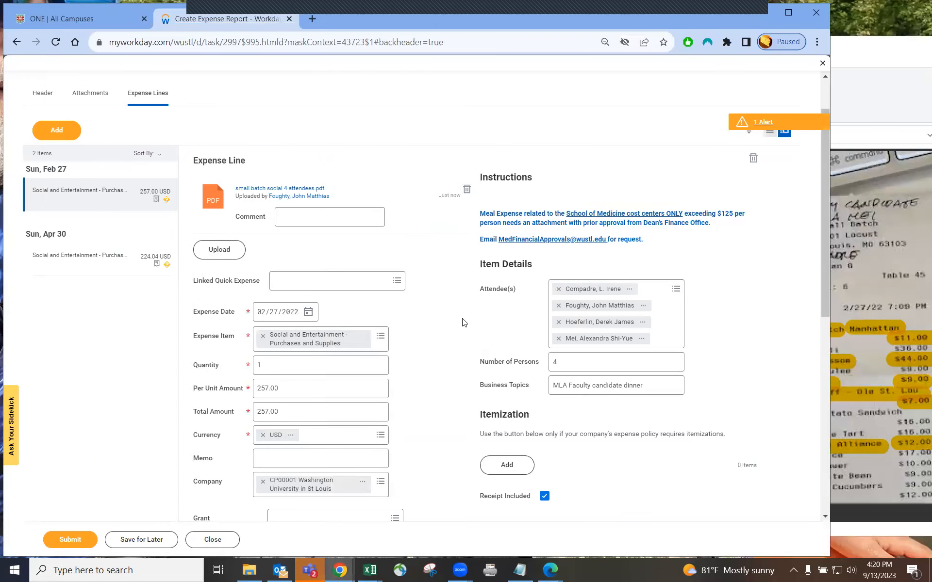
pyautogui.scroll(-1, 500, 339)
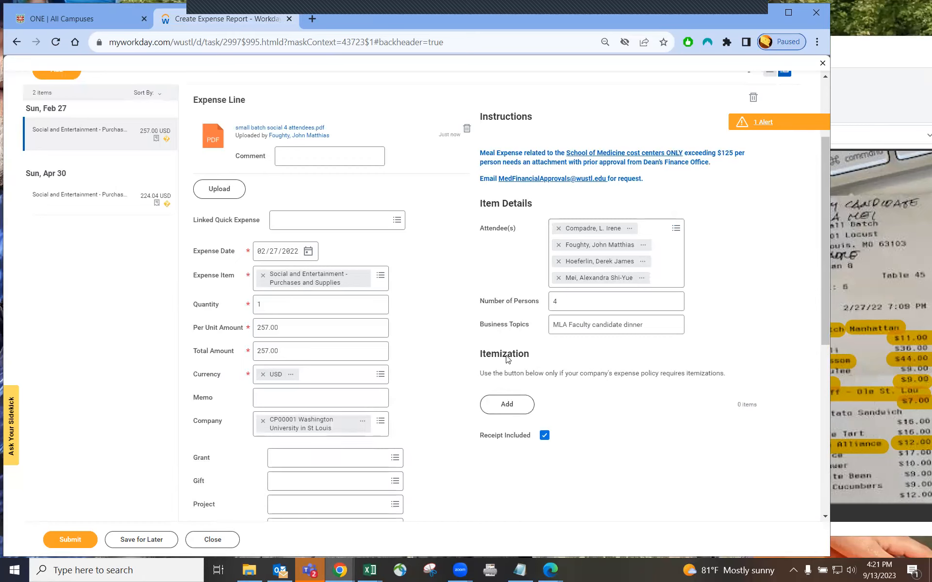
pyautogui.click(898, 81)
pyautogui.click(140, 367)
pyautogui.scroll(-1, 534, 404)
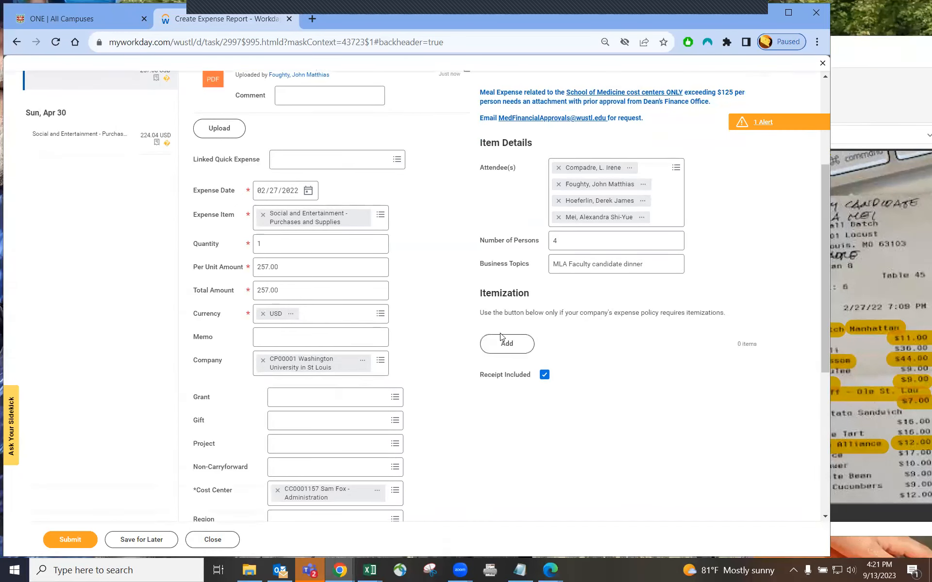
pyautogui.click(518, 344)
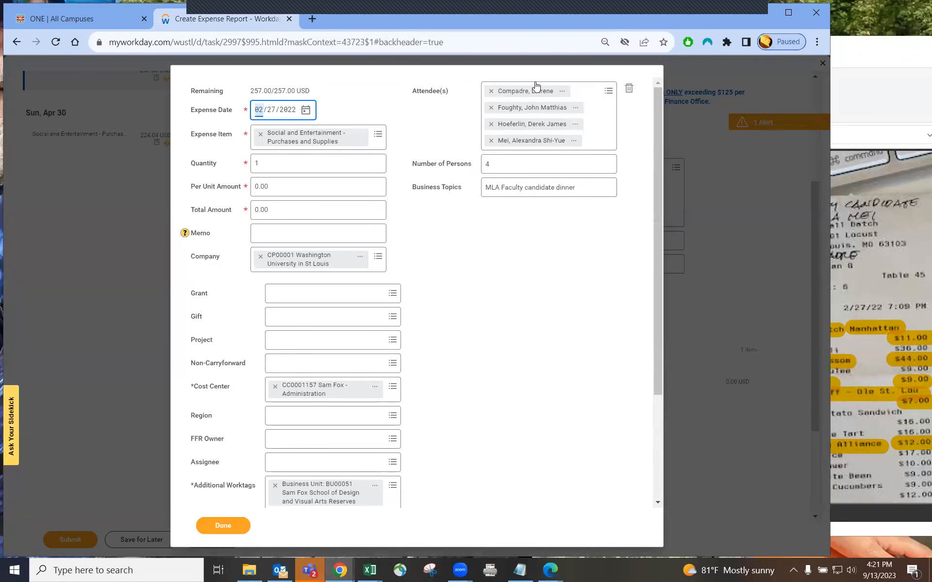
# Itemize 83.00 of the meal as Alcoholic Beverages (Non-Travel)
pyautogui.doubleClick(256, 92)
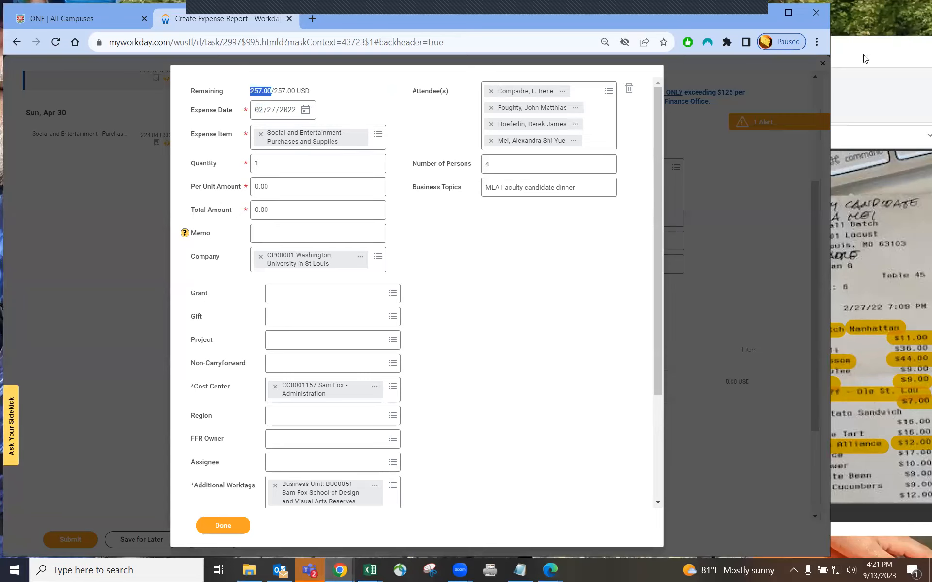
pyautogui.click(878, 57)
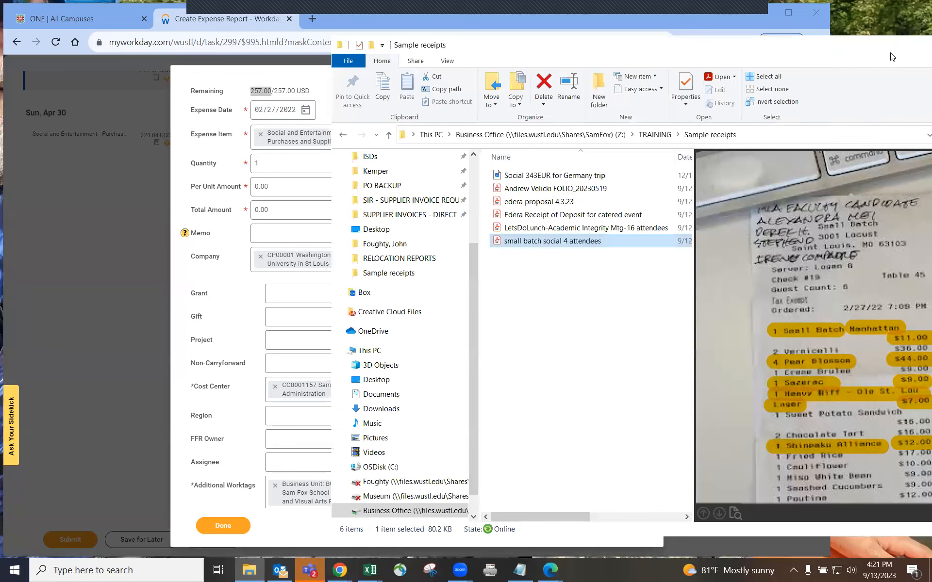
pyautogui.click(272, 187)
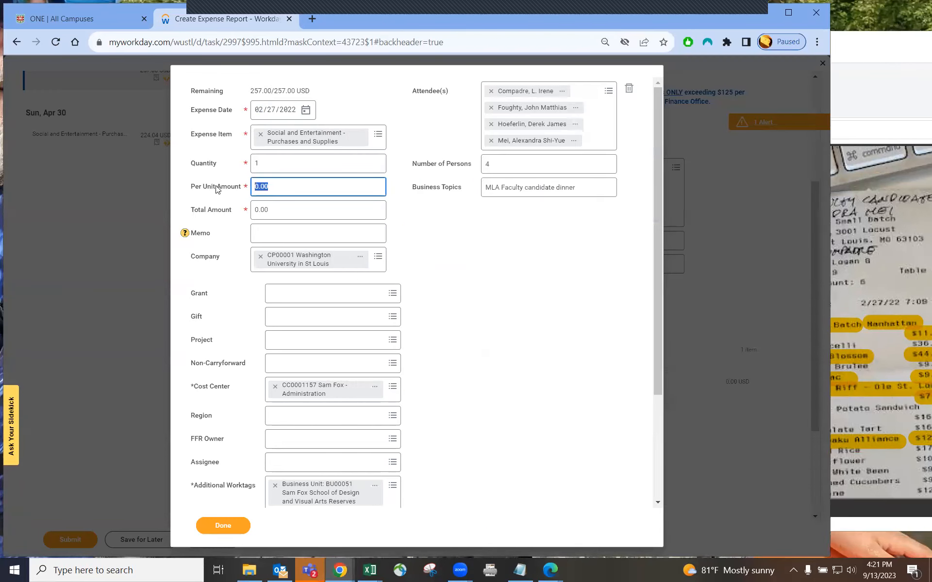
pyautogui.write('83')
pyautogui.press('Tab')
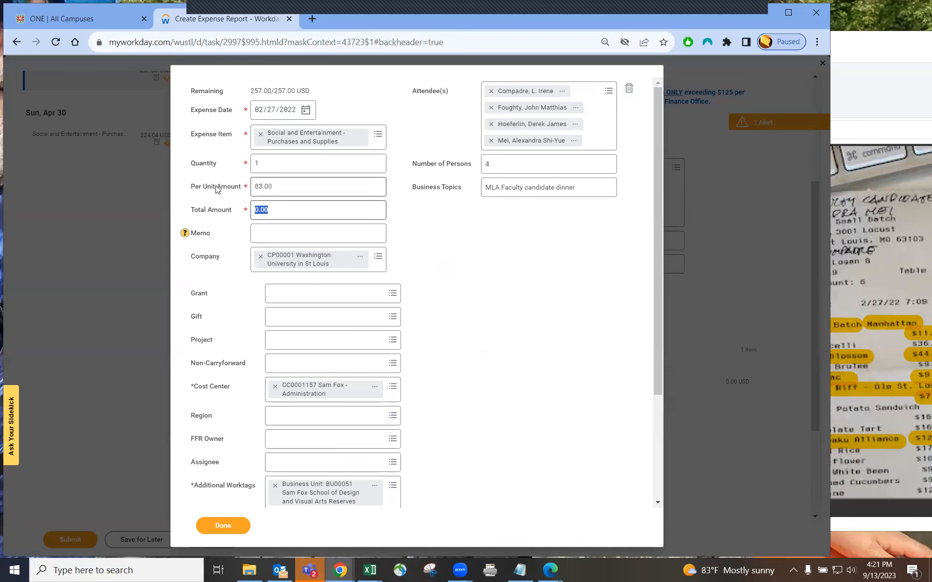
pyautogui.click(278, 137)
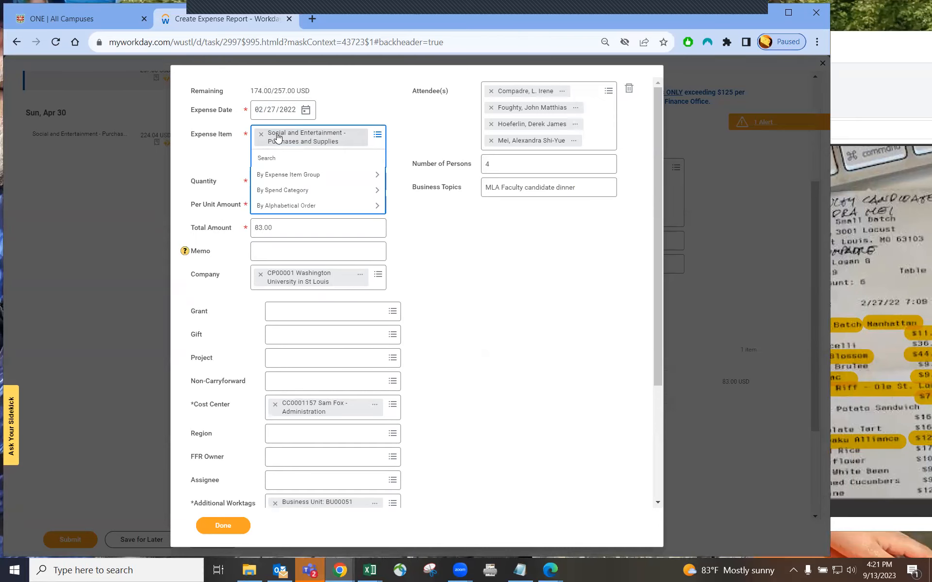
pyautogui.write('alcohol')
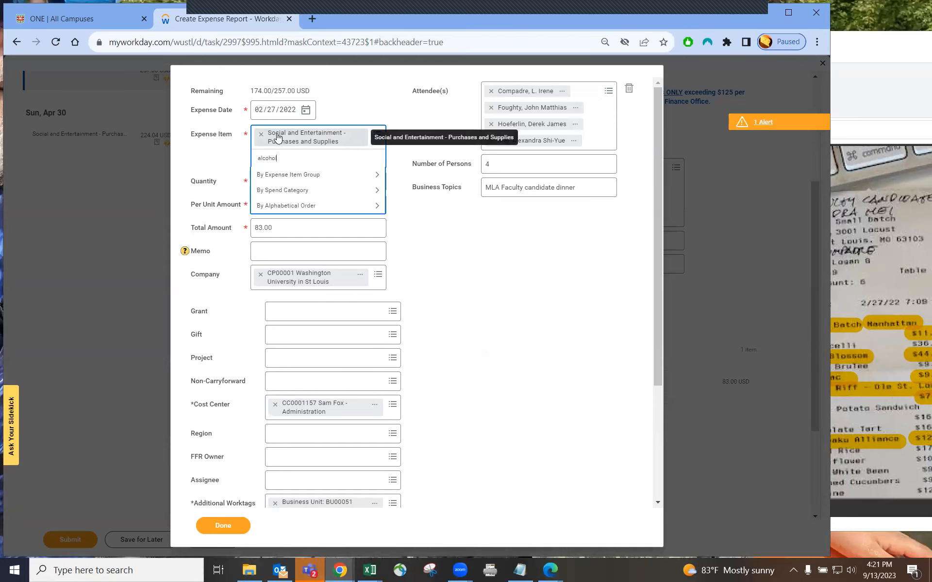
pyautogui.press('Return')
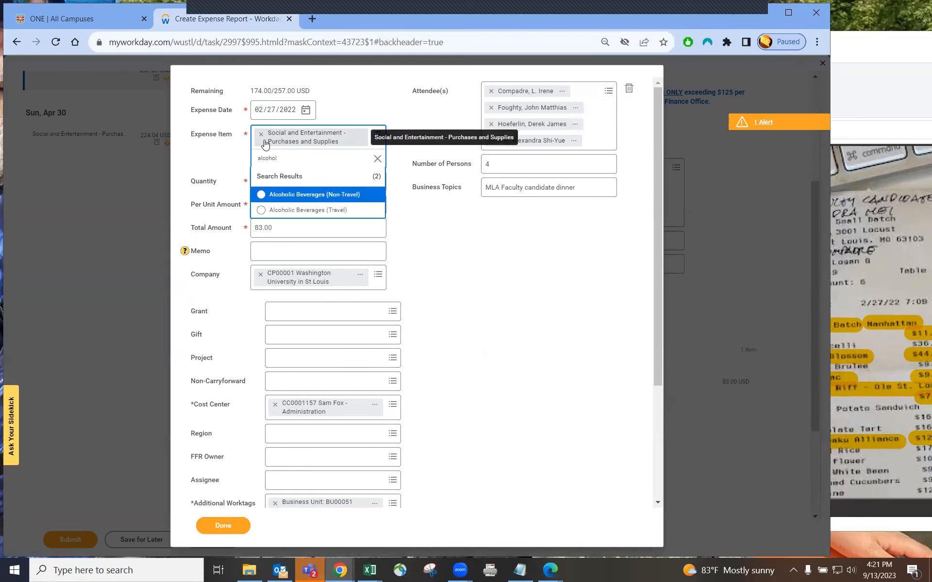
pyautogui.click(326, 195)
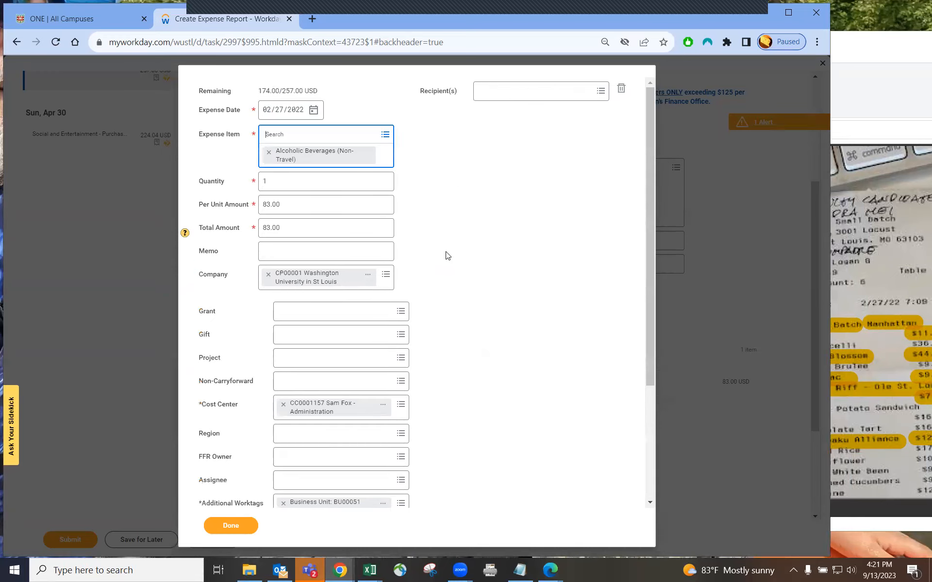
# Confirm 174.00 remains to itemize and add a second itemization line
pyautogui.doubleClick(268, 91)
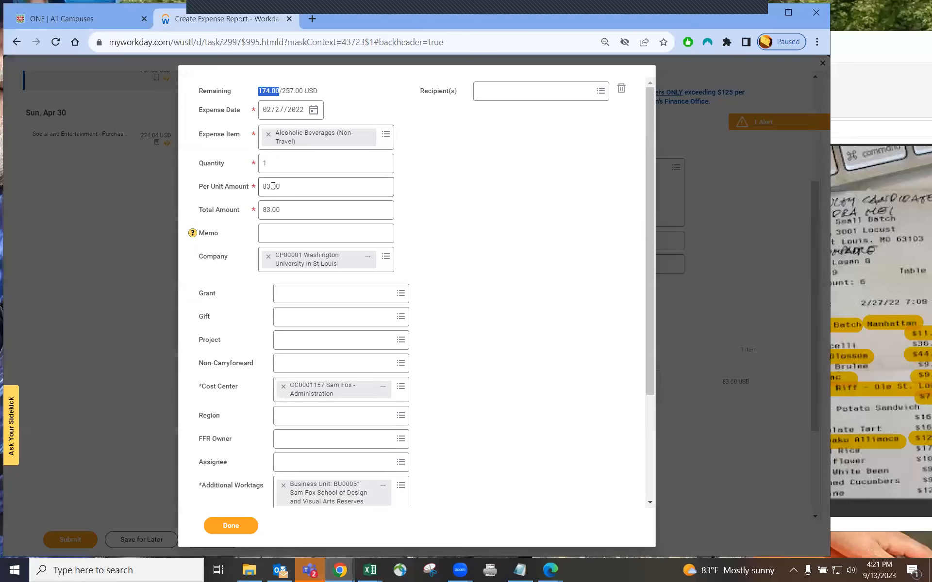
pyautogui.click(233, 243)
pyautogui.scroll(-3, 233, 243)
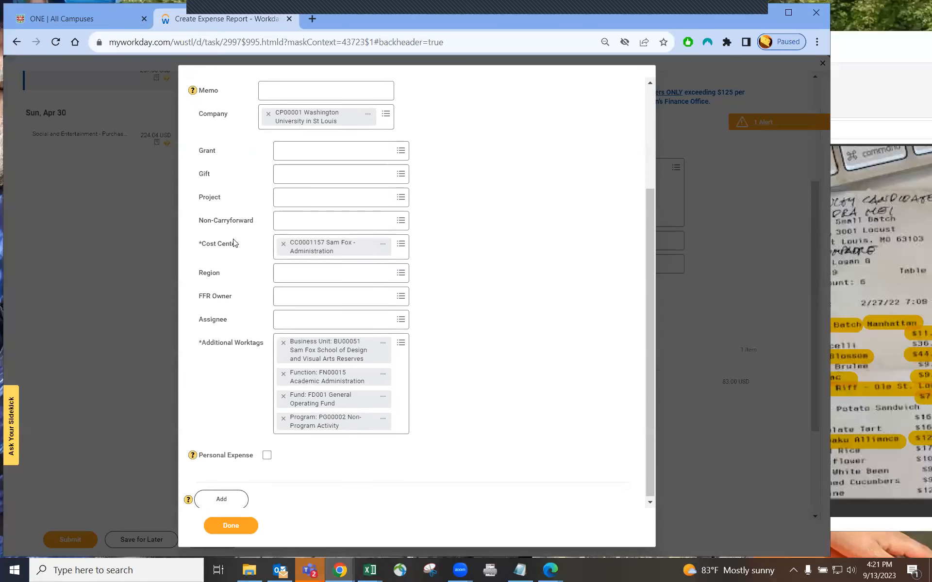
pyautogui.click(221, 498)
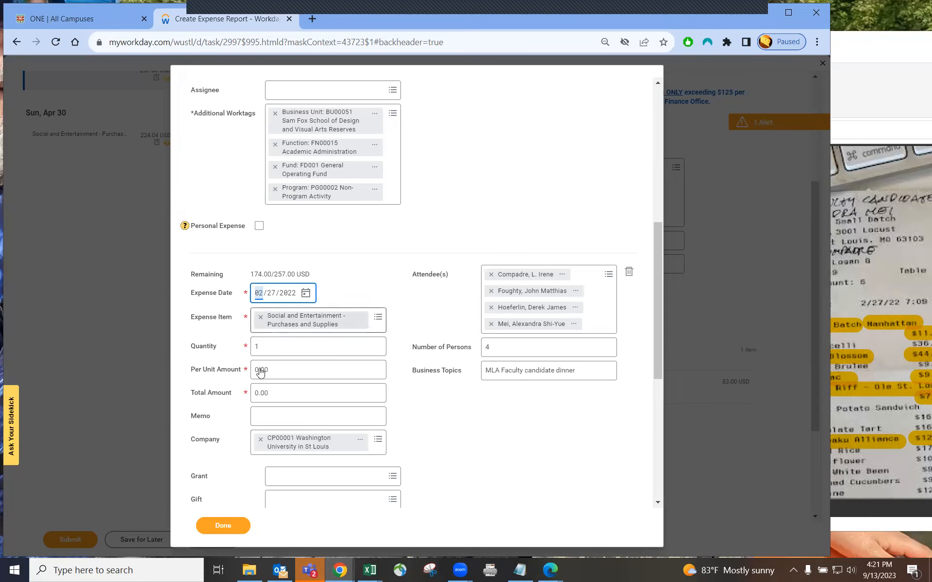
# Enter 174.00 as the Social and Entertainment line's per-unit amount and finish with 0.00 left to itemize
pyautogui.click(233, 372)
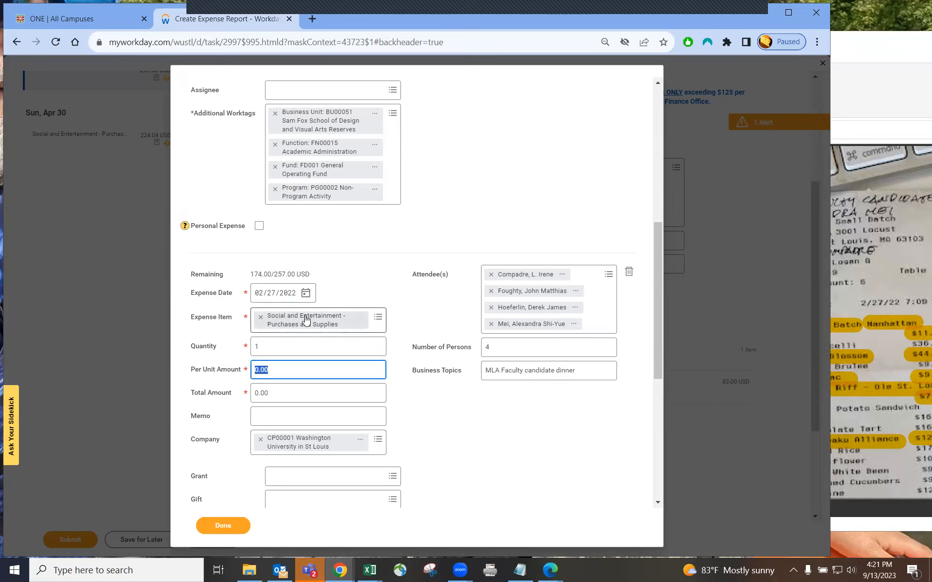
pyautogui.write('174')
pyautogui.press('Tab')
pyautogui.click(425, 394)
pyautogui.scroll(-1, 424, 394)
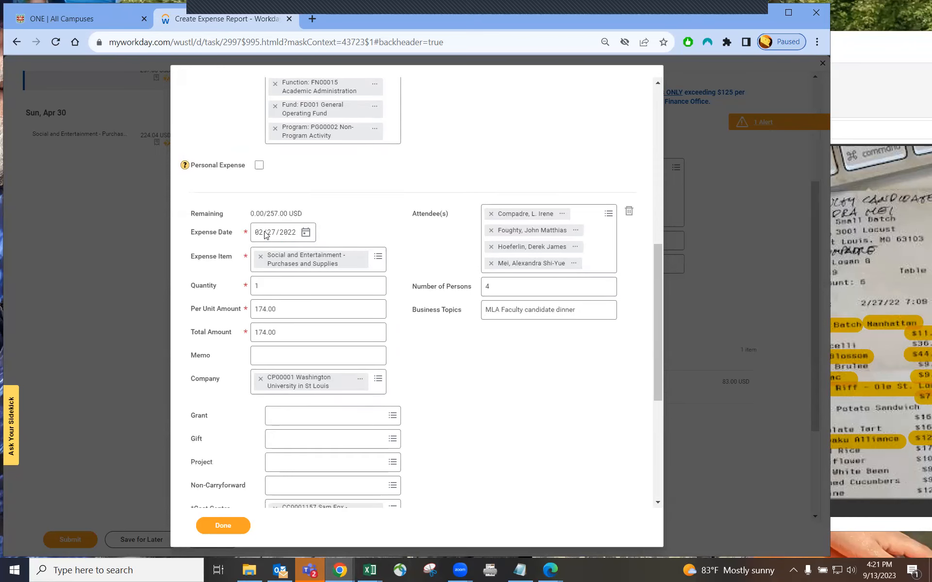
pyautogui.moveTo(251, 214); pyautogui.dragTo(260, 218)
pyautogui.click(524, 287)
pyautogui.scroll(-3, 443, 351)
pyautogui.click(223, 526)
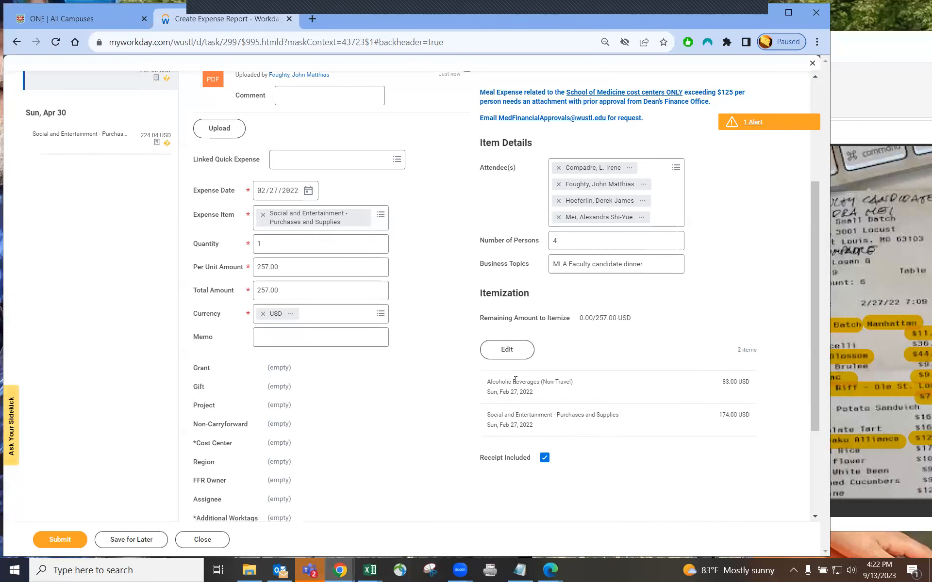
# Review the itemization twice to confirm 83.00 alcoholic beverages and 174.00 social entertainment
pyautogui.scroll(1, 145, 110)
pyautogui.scroll(-2, 613, 322)
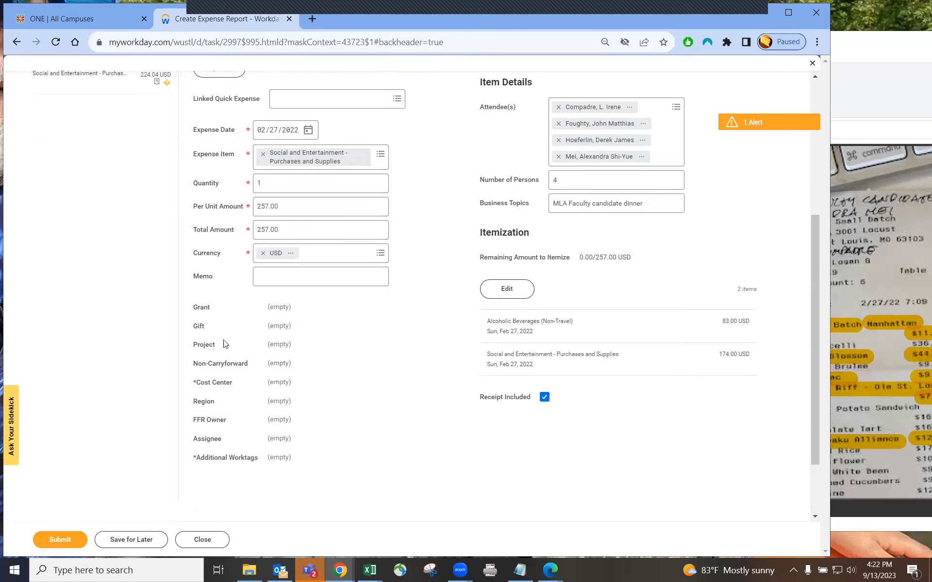
pyautogui.click(519, 291)
pyautogui.scroll(-1, 340, 345)
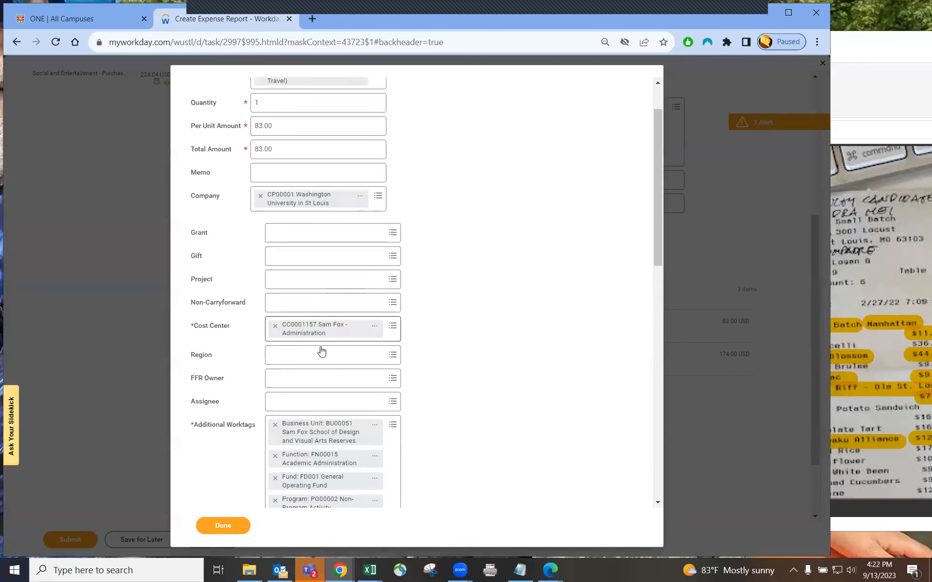
pyautogui.scroll(2, 388, 291)
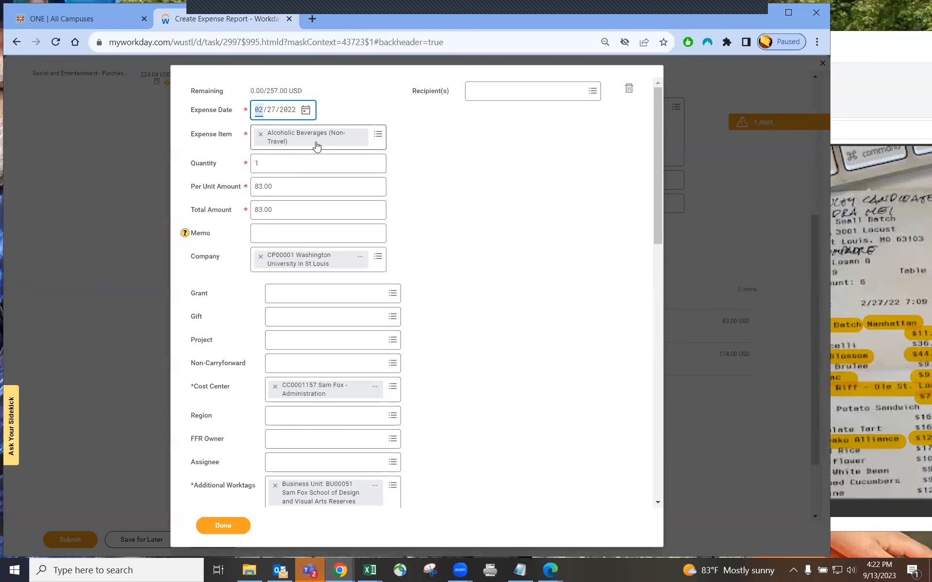
pyautogui.click(229, 530)
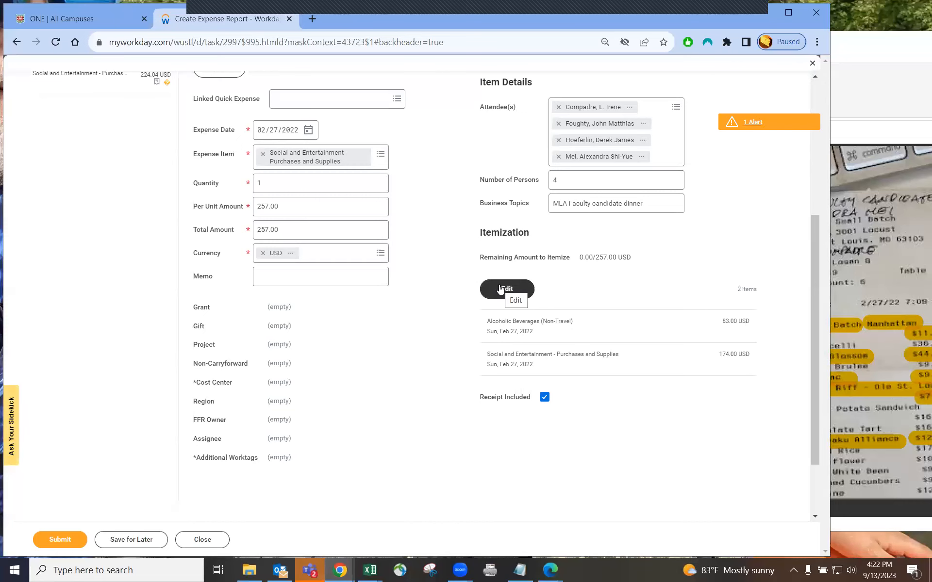
pyautogui.click(501, 289)
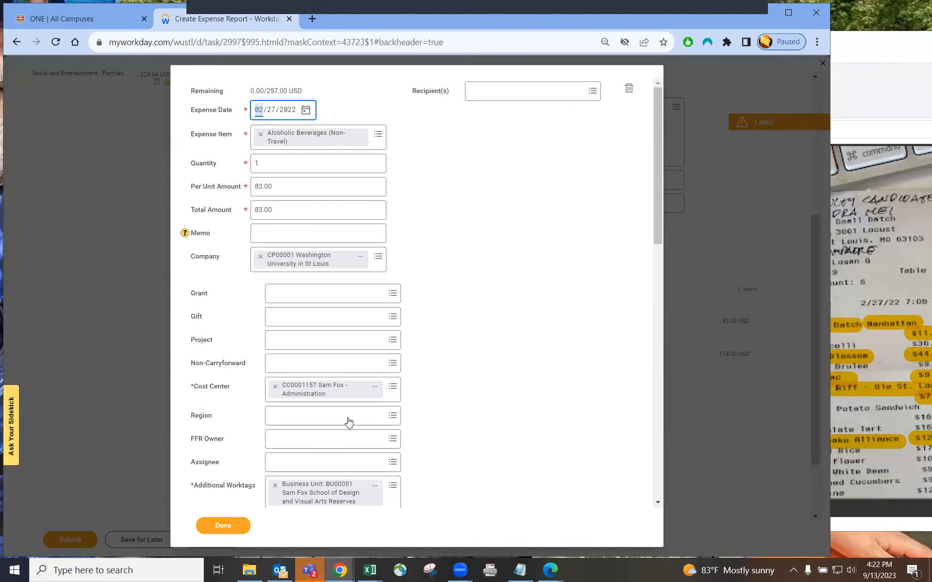
pyautogui.click(237, 521)
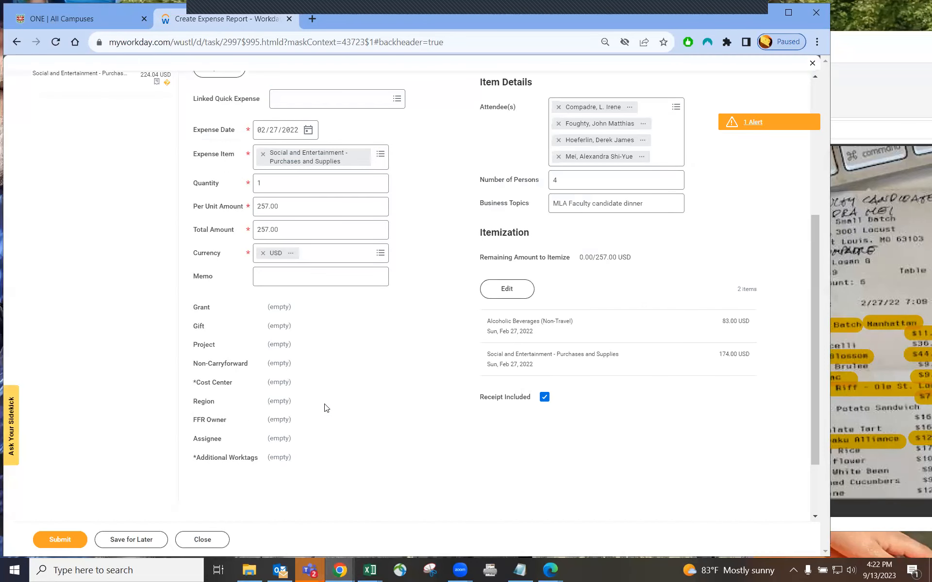
# Bring the Sample receipts folder in File Explorer back to the front
pyautogui.scroll(5, 426, 435)
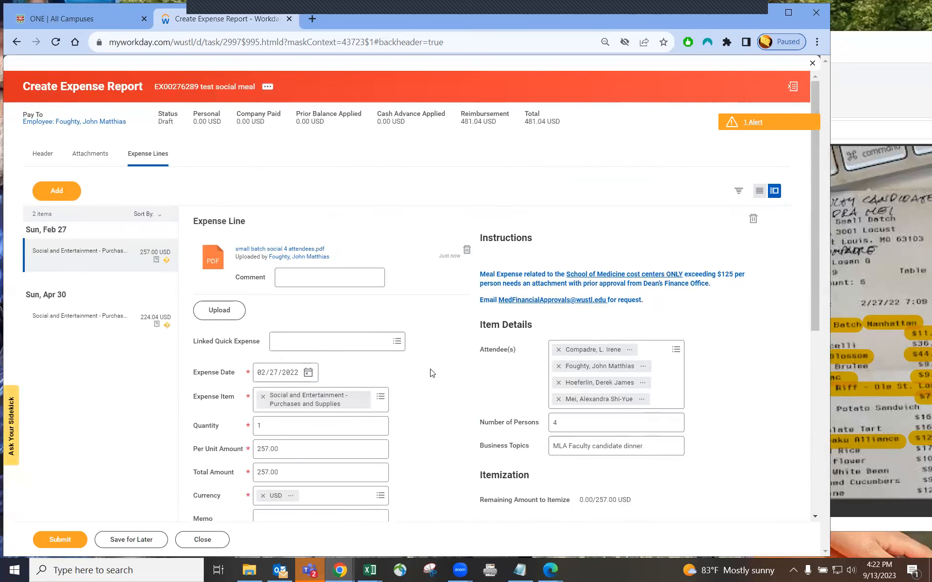
pyautogui.scroll(-3, 431, 374)
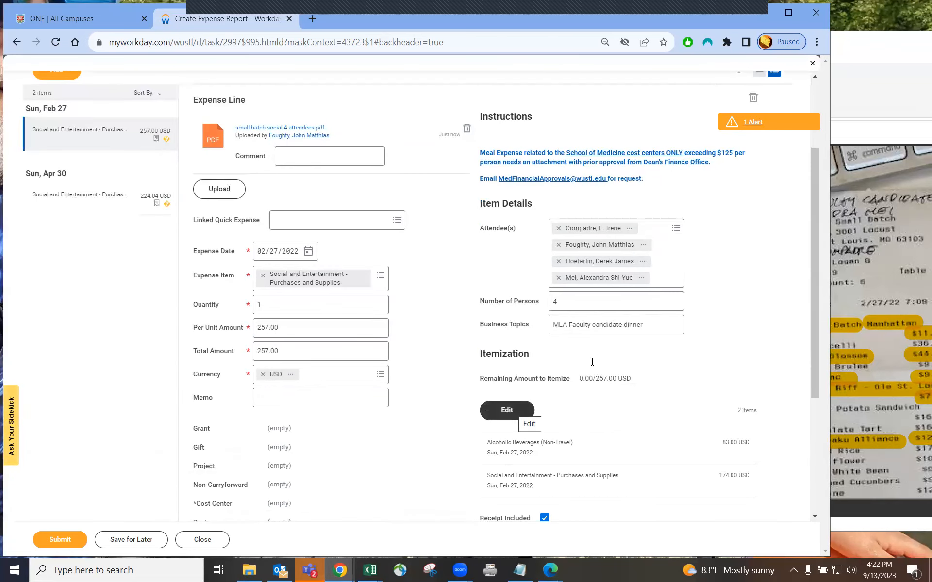
pyautogui.click(845, 78)
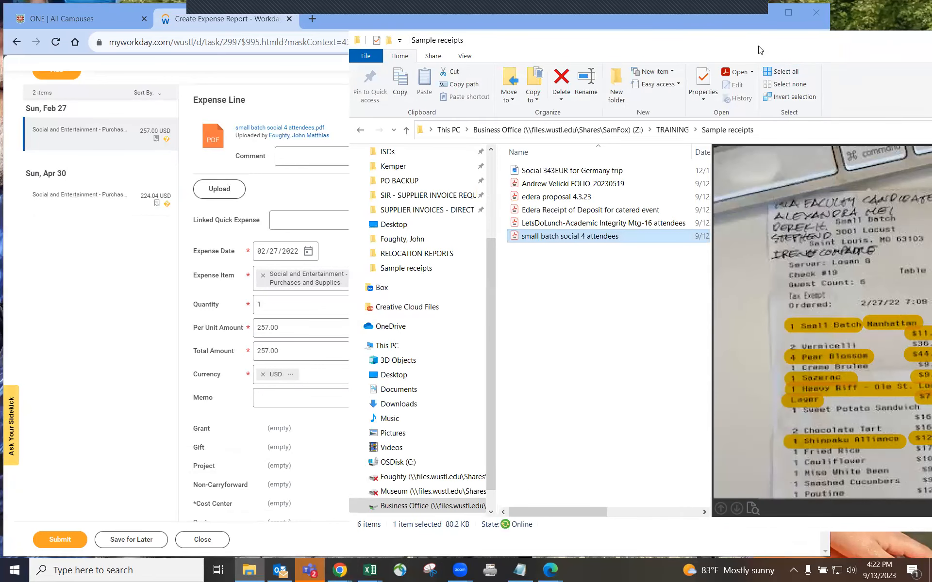
# Check the Small Batch receipt's totals and tip in the preview, then return to the Workday report
pyautogui.moveTo(679, 41); pyautogui.dragTo(379, 34)
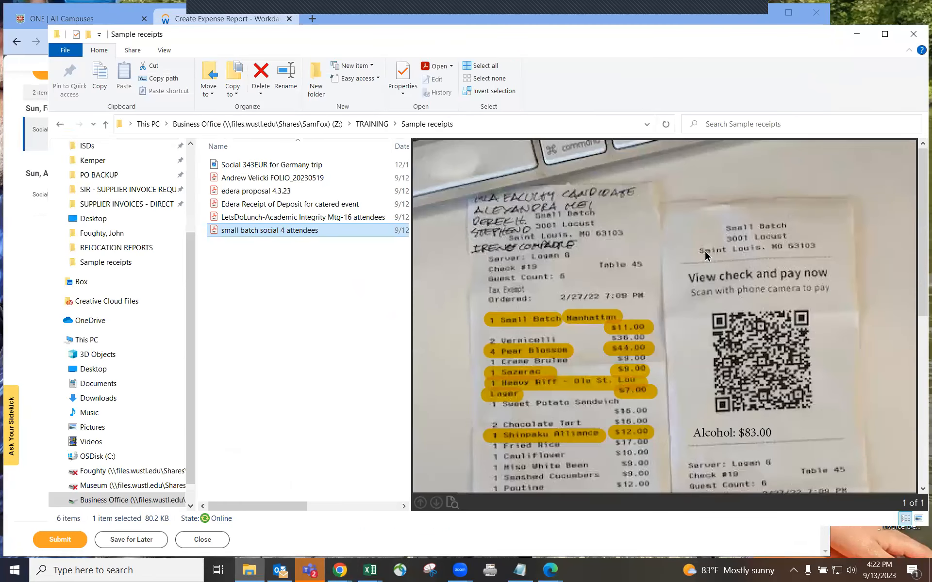
pyautogui.scroll(-5, 802, 255)
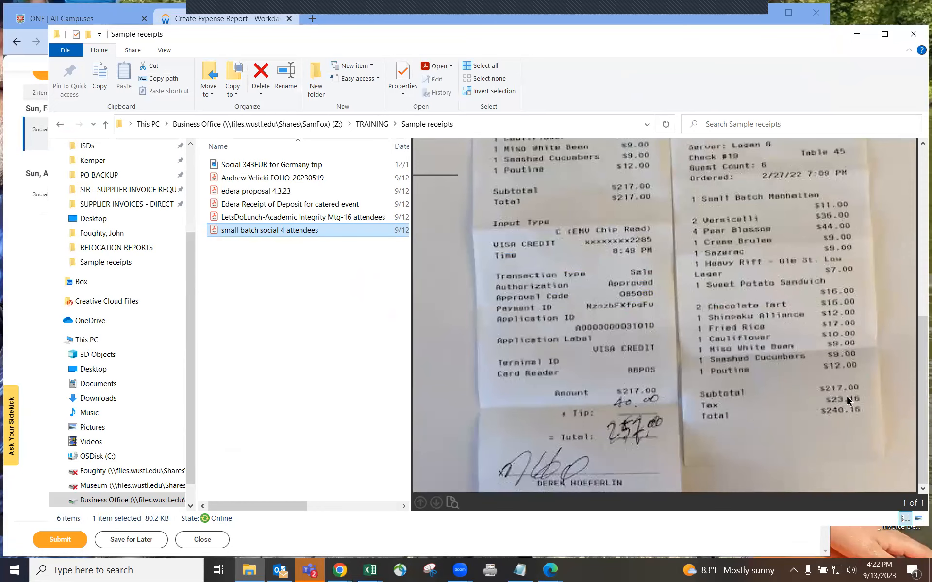
pyautogui.moveTo(362, 31); pyautogui.dragTo(423, 40)
pyautogui.click(341, 19)
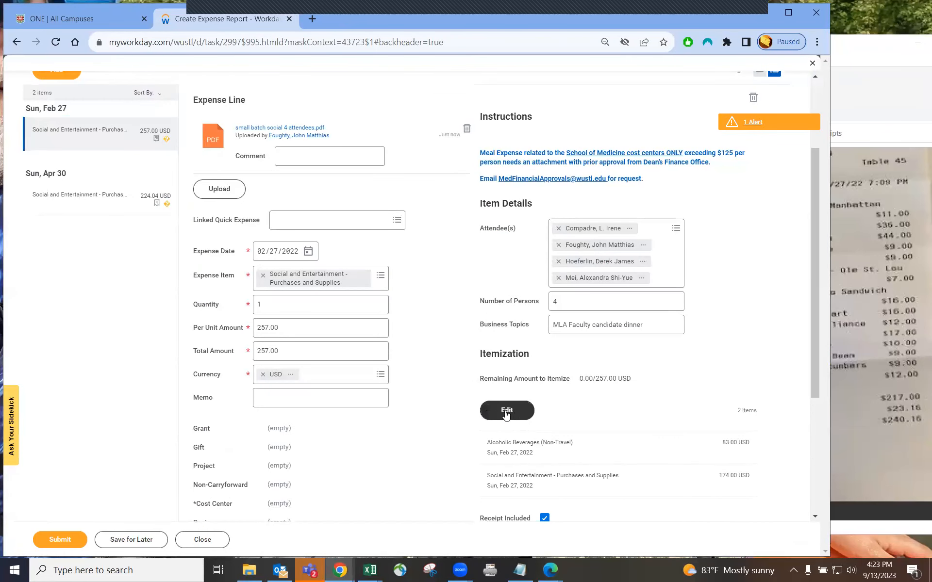